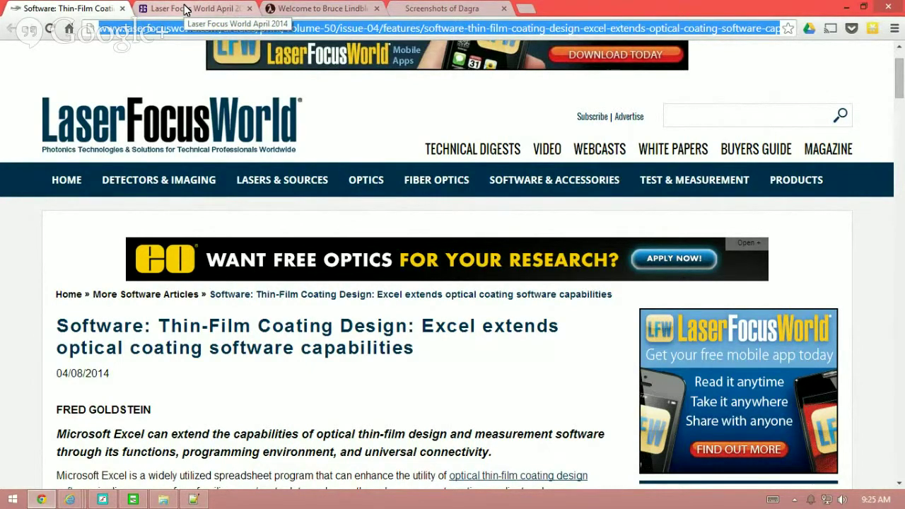
Step: Look over the Laser Focus World April 2014 supplement page
click(186, 9)
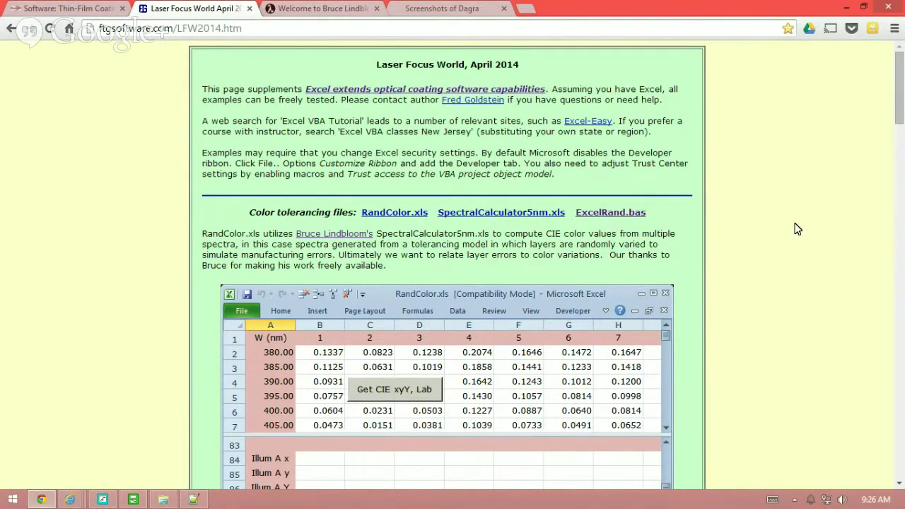
scroll(797, 229, down, 10)
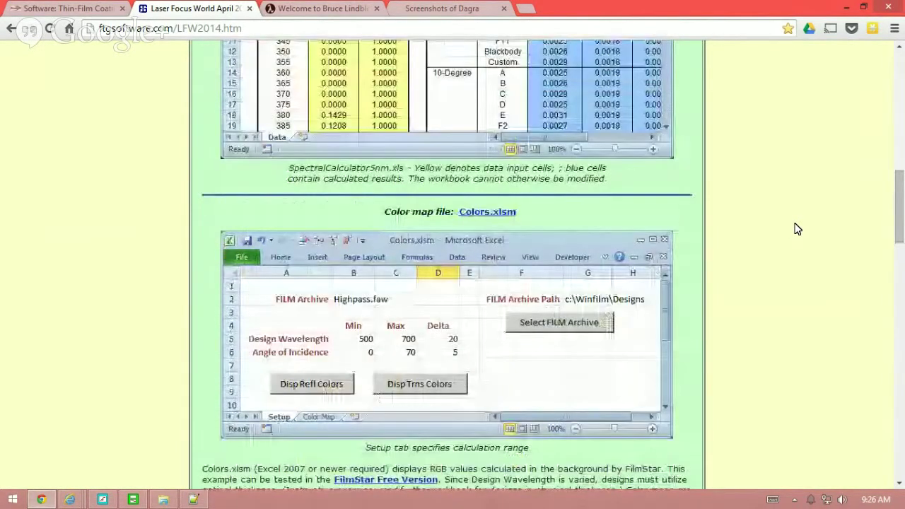
scroll(796, 228, down, 2)
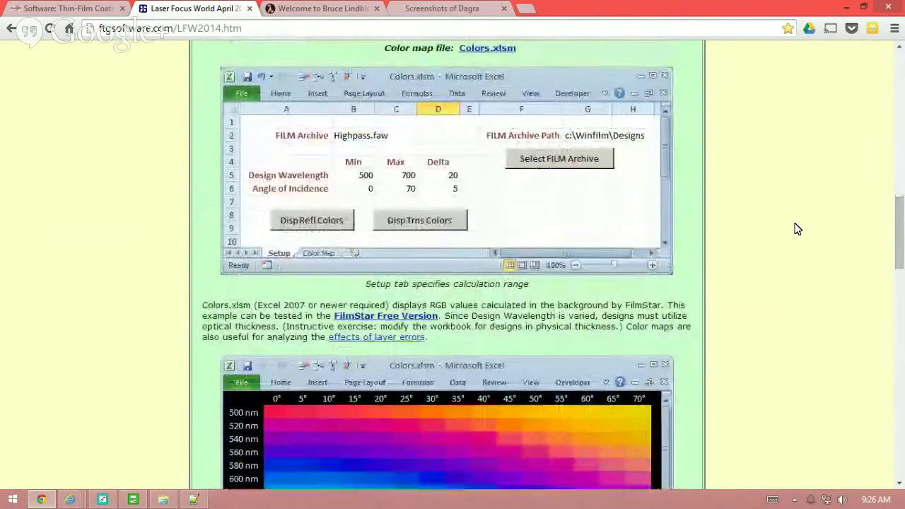
scroll(797, 229, up, 10)
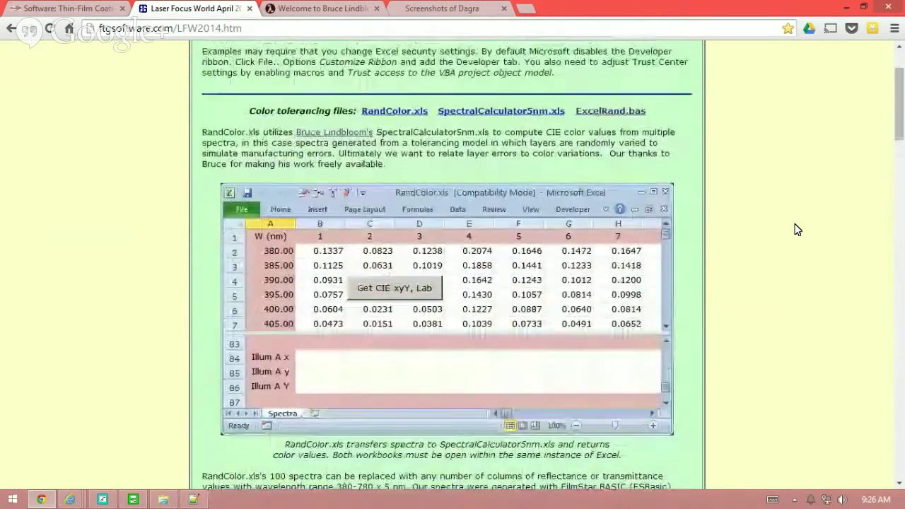
scroll(797, 229, up, 2)
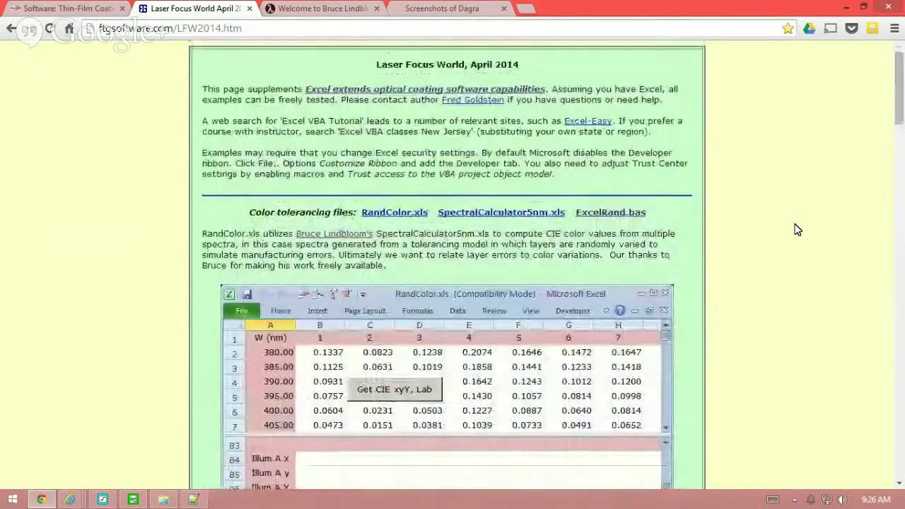
Step: Read down the thin-film coating article to its Copy/paste and VBA sections, then minimize Chrome
click(60, 8)
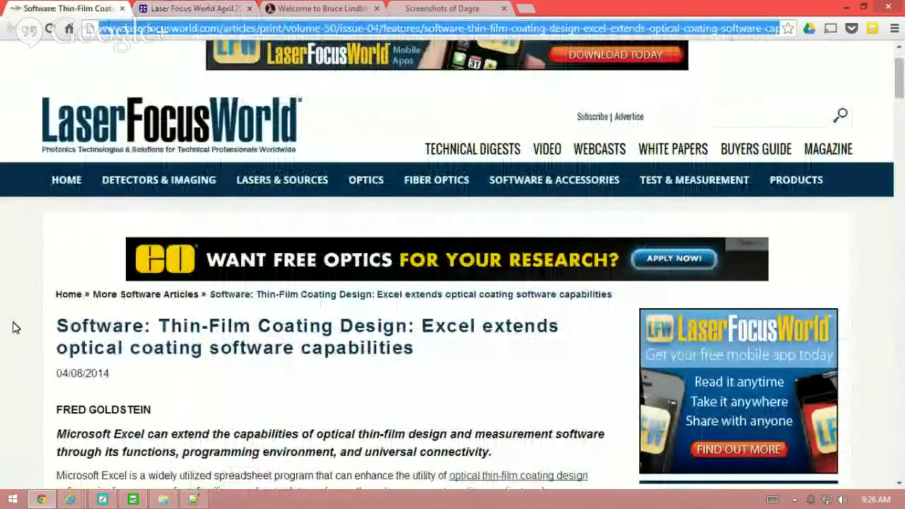
scroll(13, 327, down, 3)
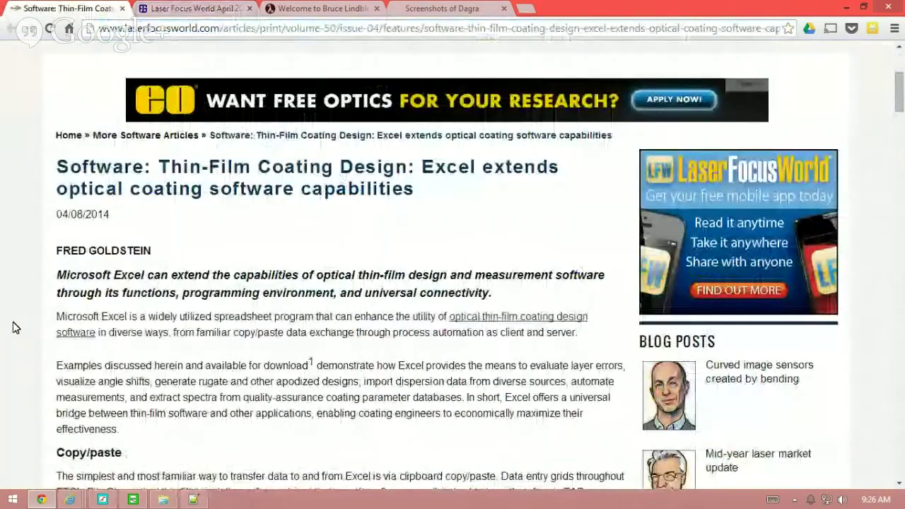
scroll(12, 323, down, 1)
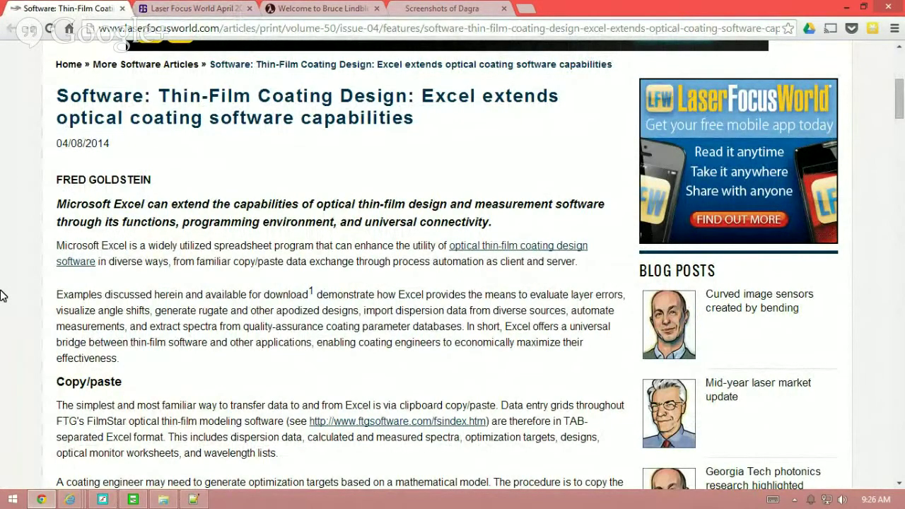
scroll(3, 296, down, 3)
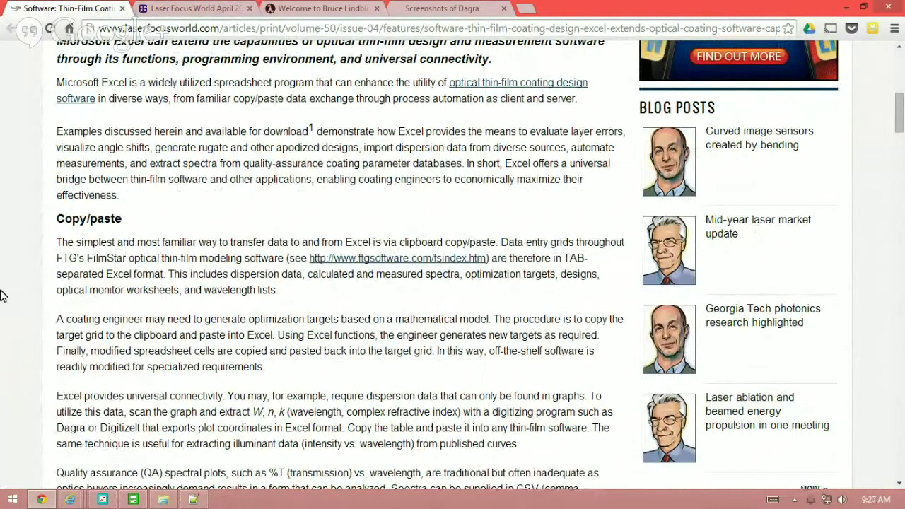
scroll(3, 295, down, 3)
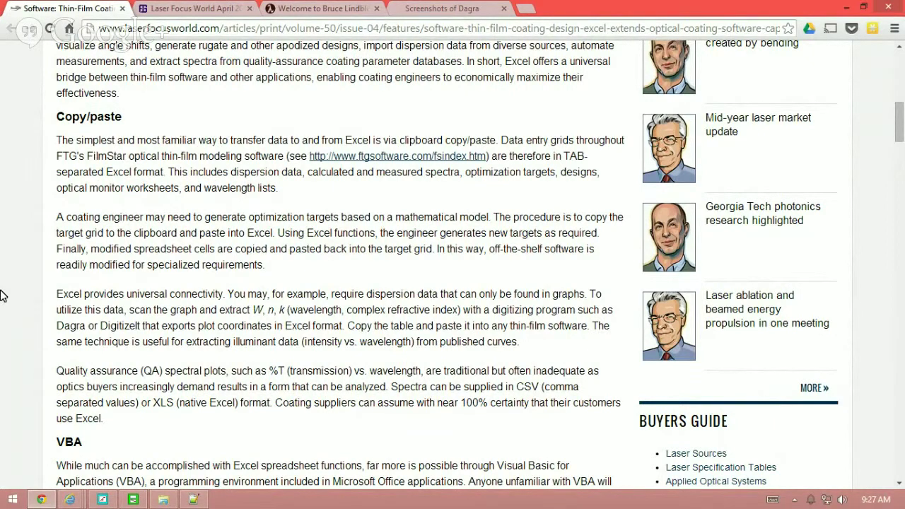
click(841, 6)
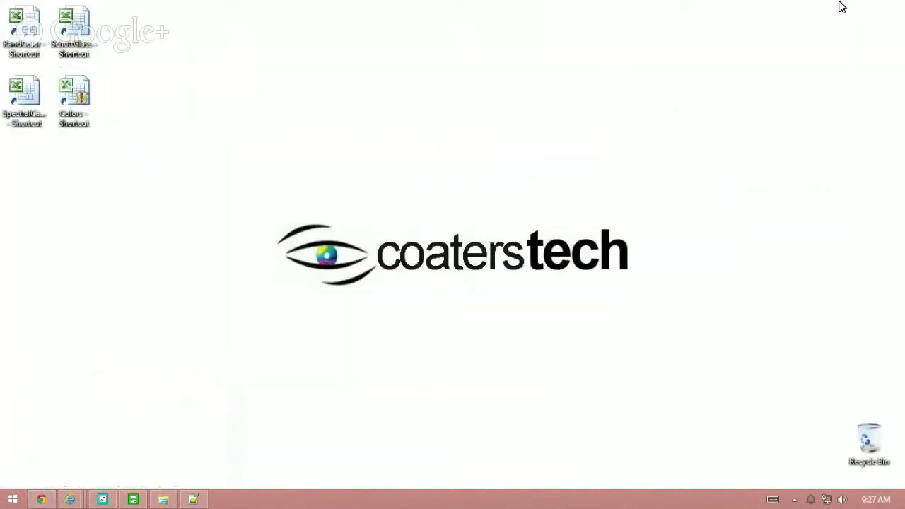
Step: Restore FilmStar INDEX's BK7.itw plot, check its File menu, then launch the Colors workbook
click(140, 498)
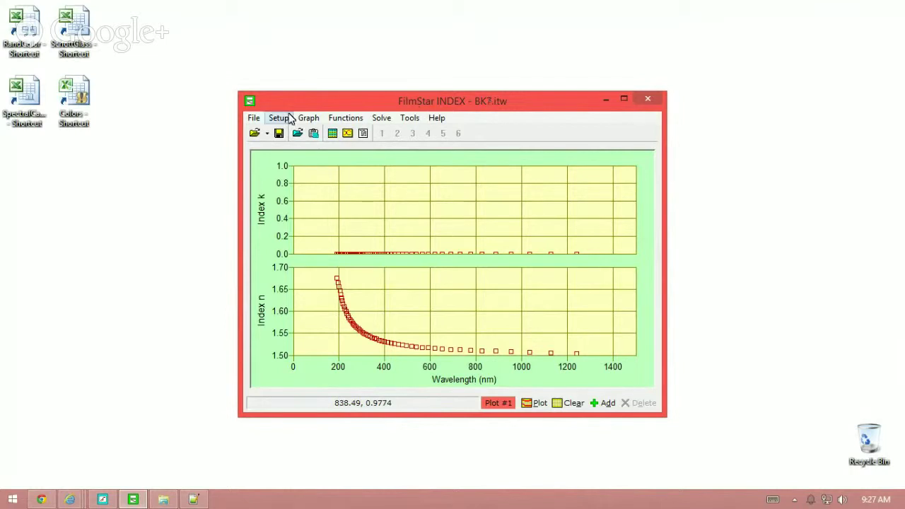
click(253, 118)
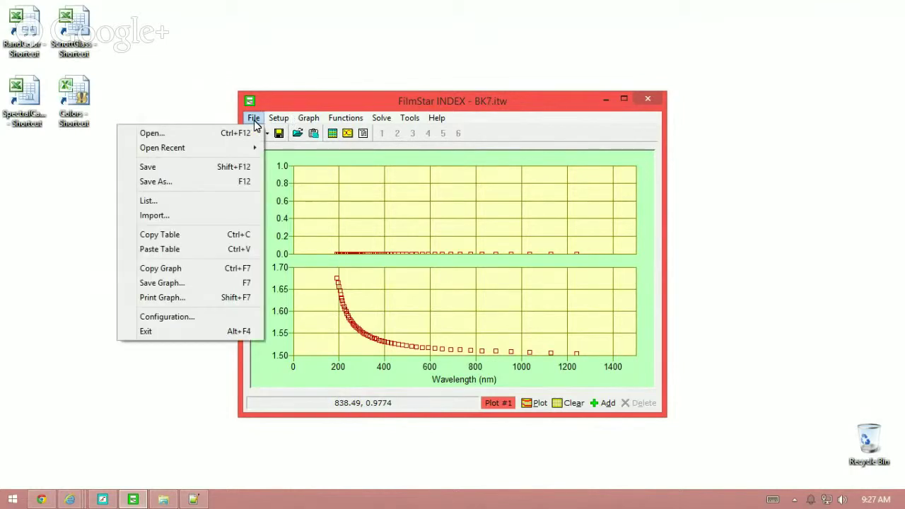
click(180, 233)
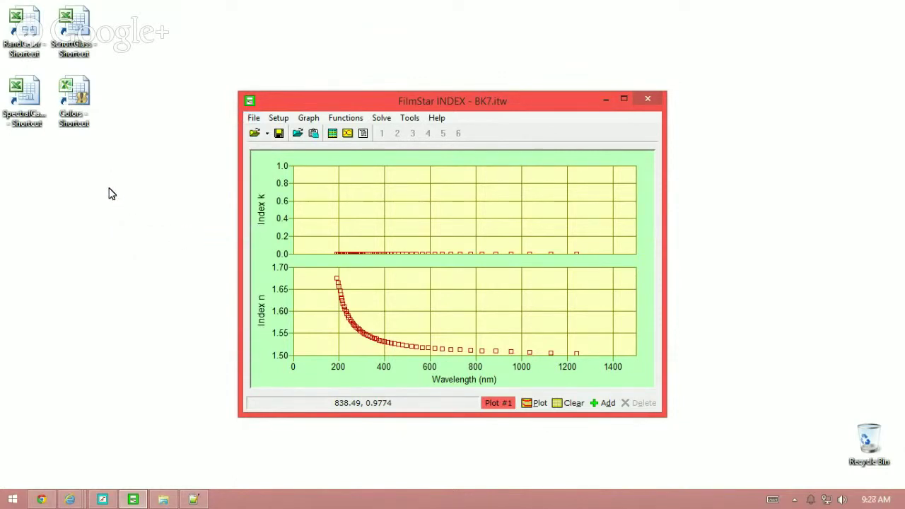
double_click(76, 93)
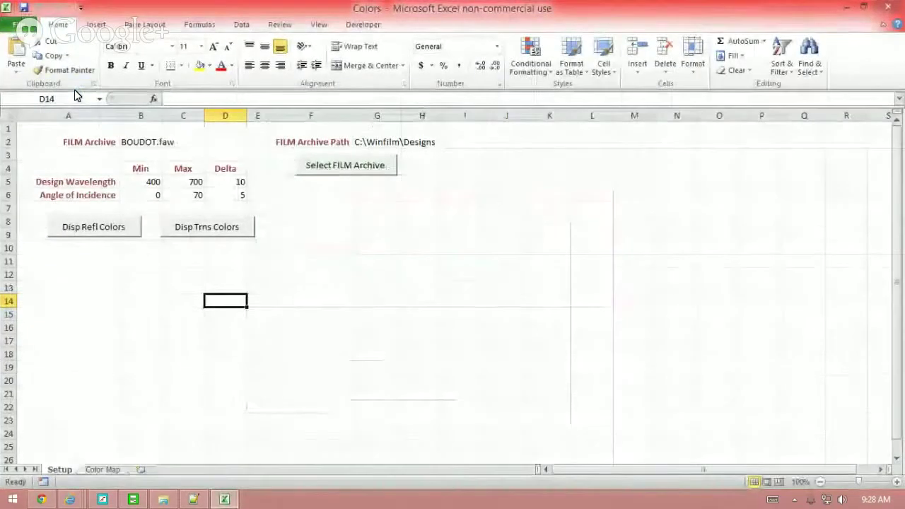
Step: Create a new blank Excel workbook and paste the copied index table into it
click(18, 24)
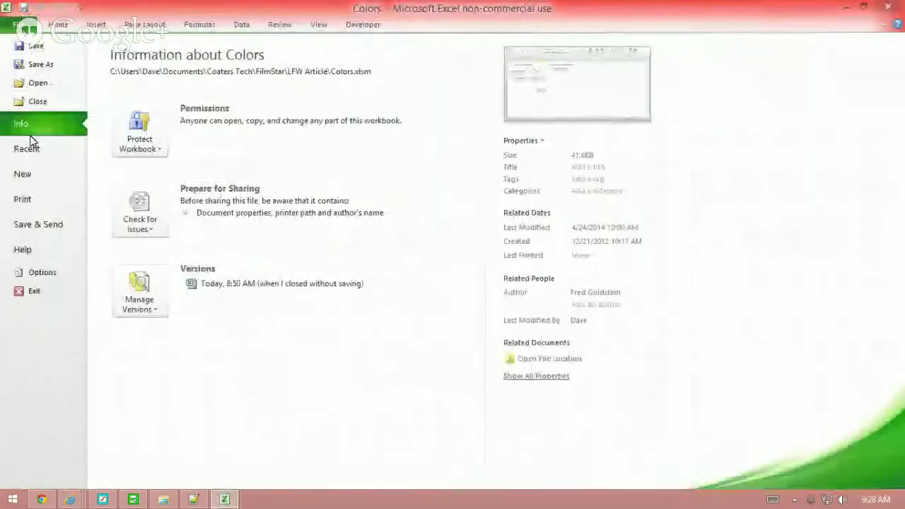
click(32, 175)
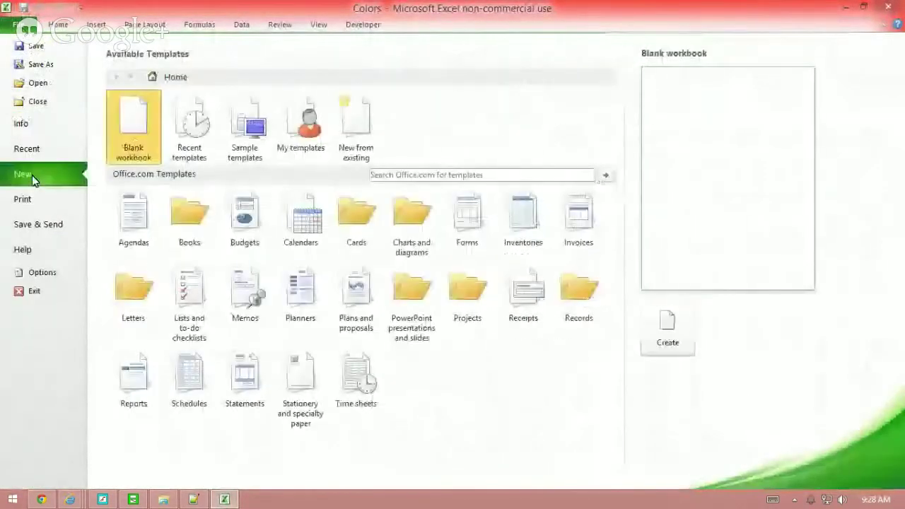
click(670, 327)
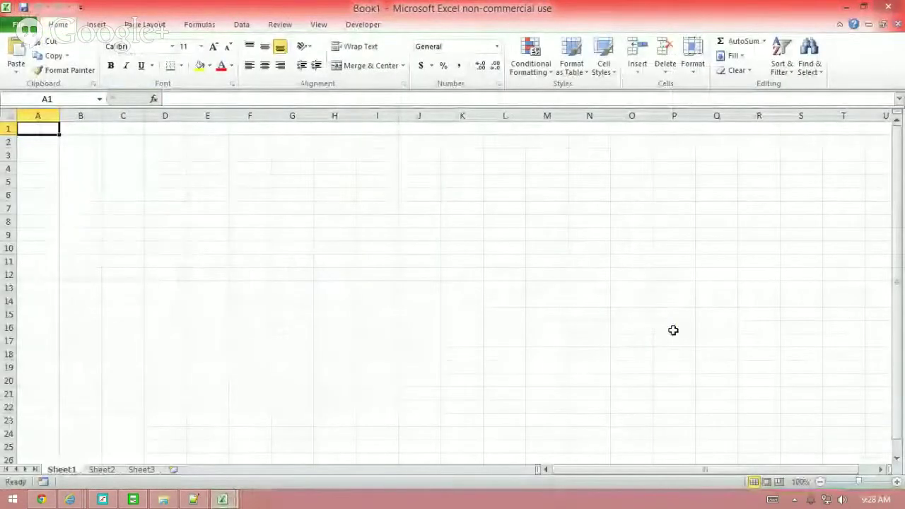
click(15, 51)
click(287, 231)
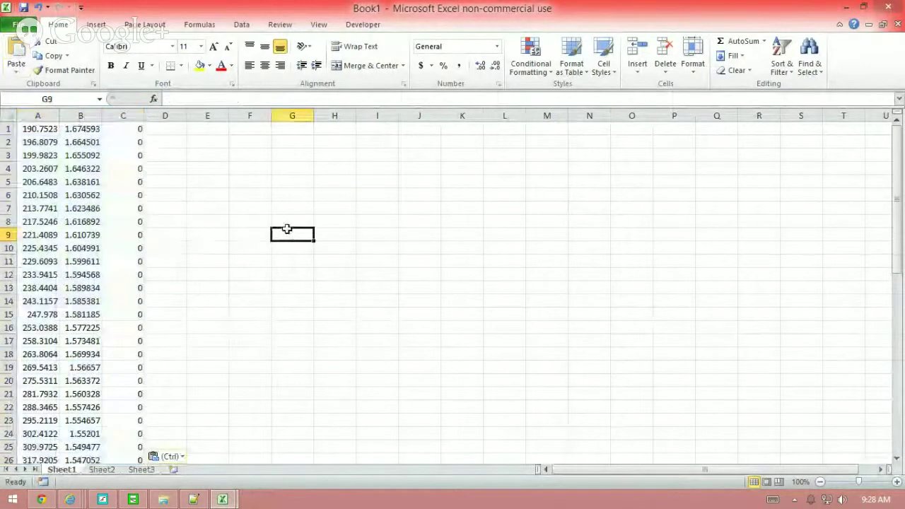
Step: Check the pasted wavelengths in column A, n values in B and zeros in C
click(39, 115)
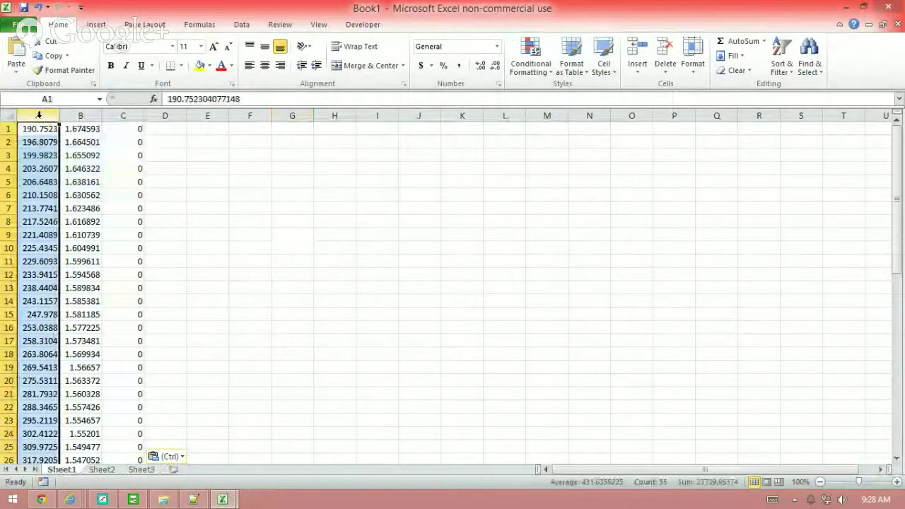
click(80, 115)
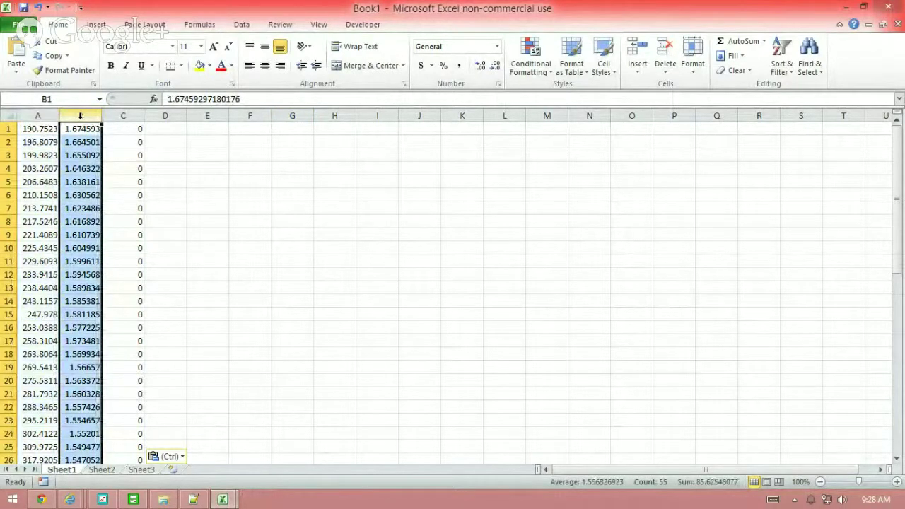
click(126, 116)
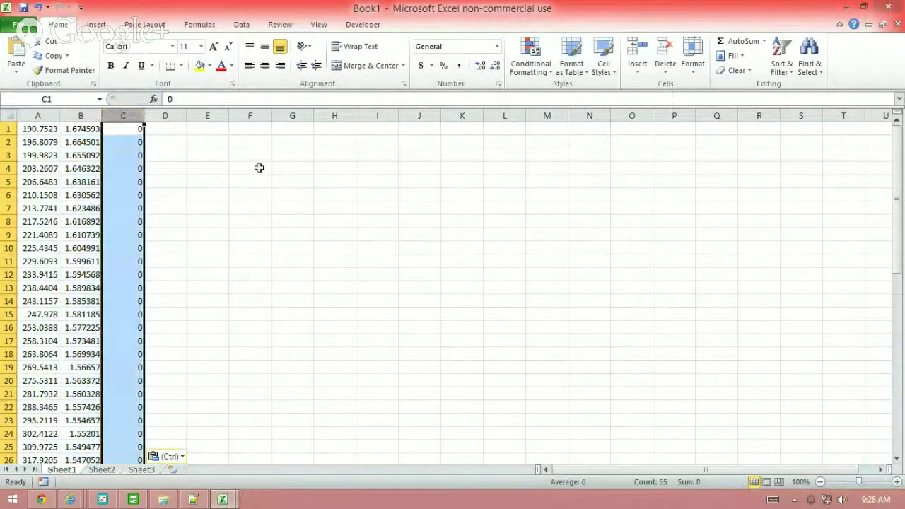
click(304, 205)
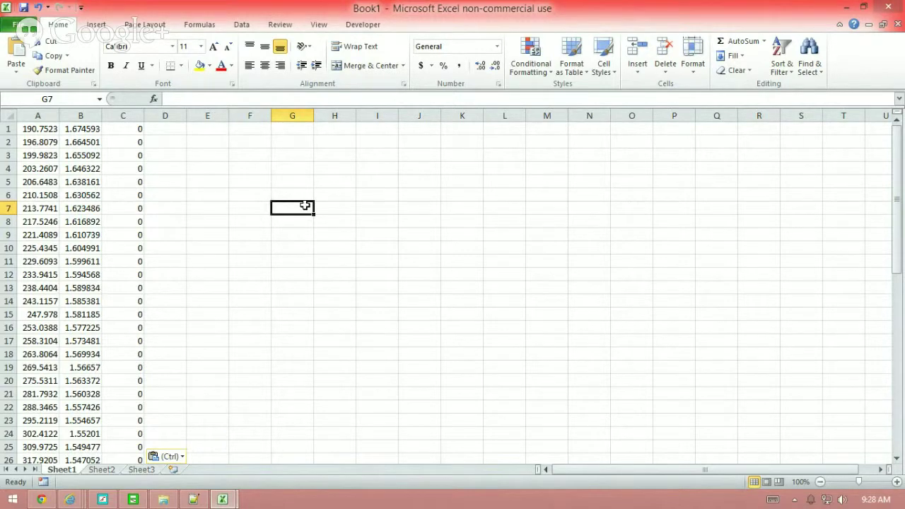
scroll(305, 205, down, 7)
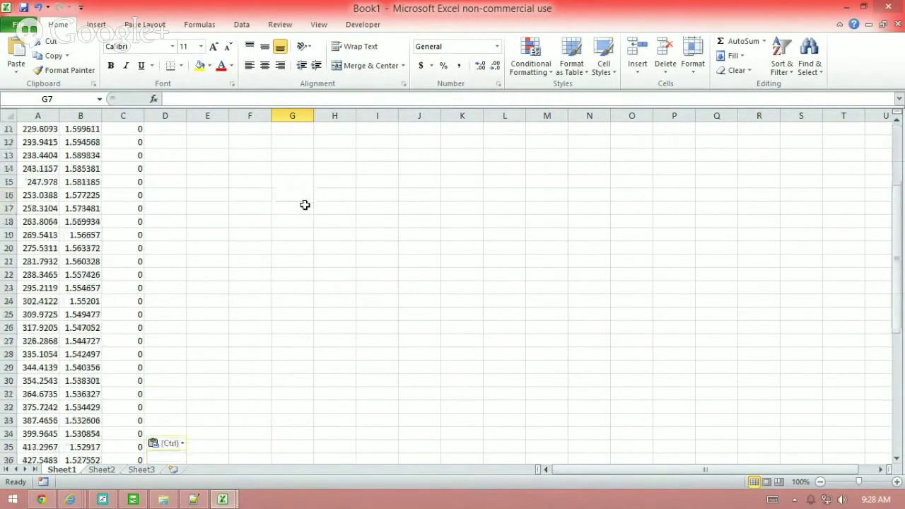
scroll(305, 205, up, 7)
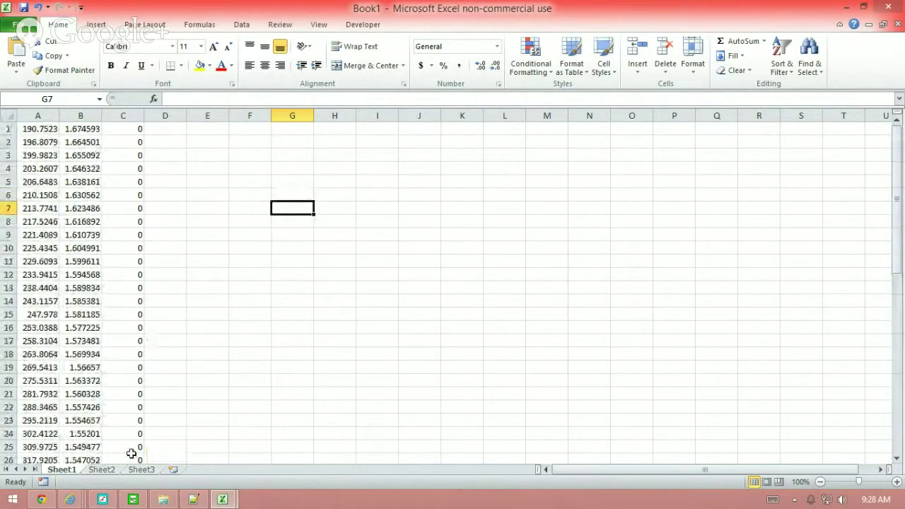
Step: Load SIO2.itw in FilmStar INDEX from the recent index files
click(132, 499)
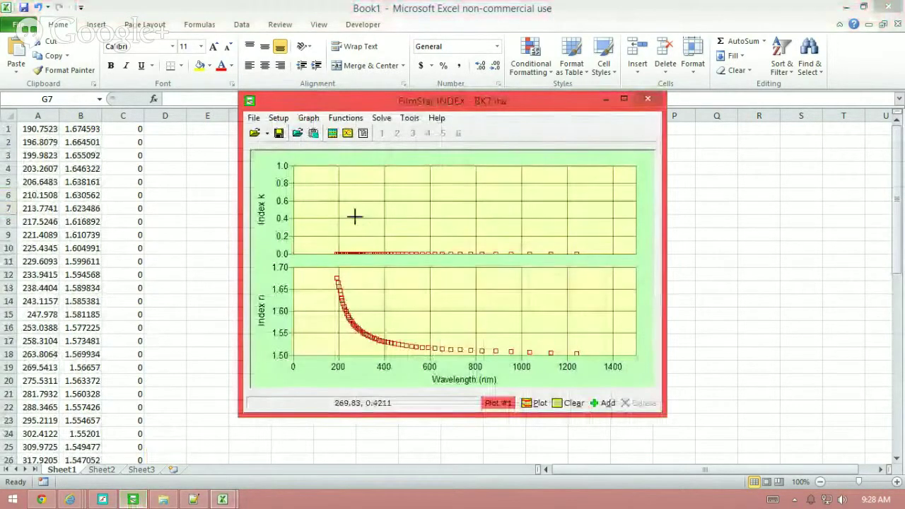
click(254, 119)
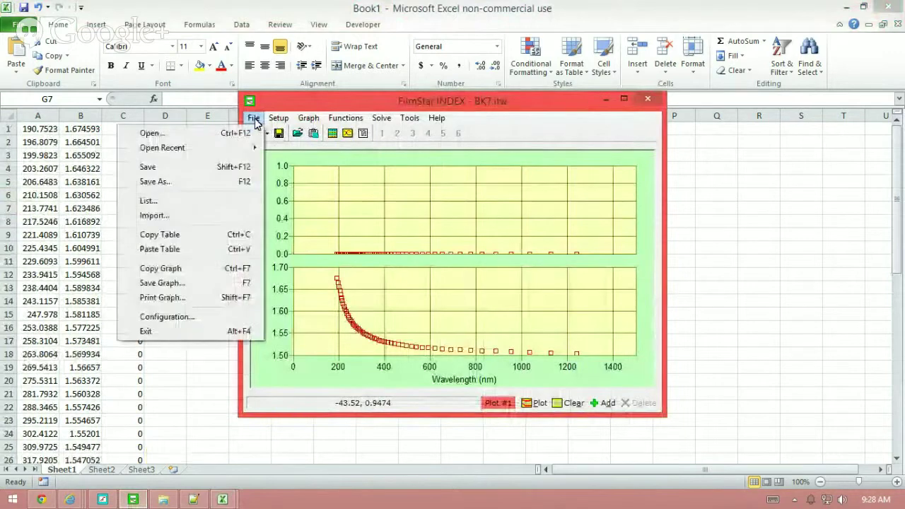
mouse_move(236, 151)
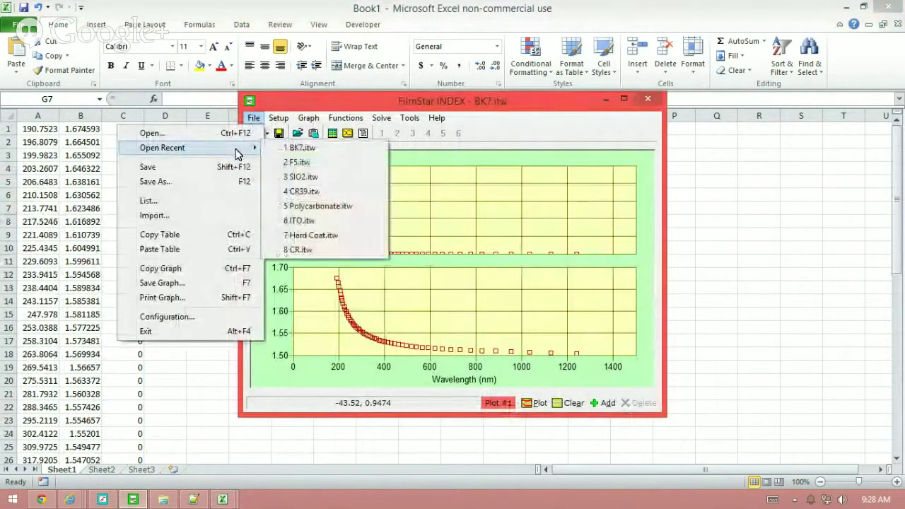
click(306, 178)
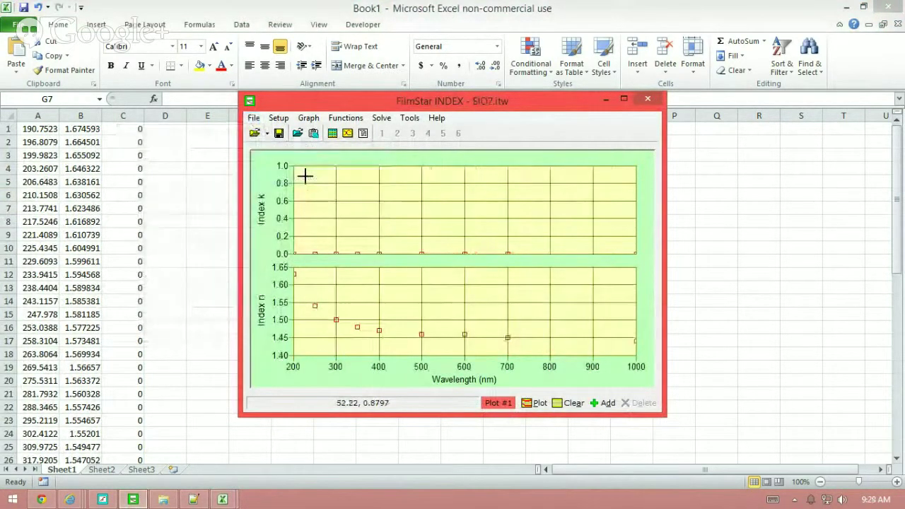
Step: Copy the entire 11-point SIO2 index table, close it, and minimize FilmStar INDEX
click(286, 120)
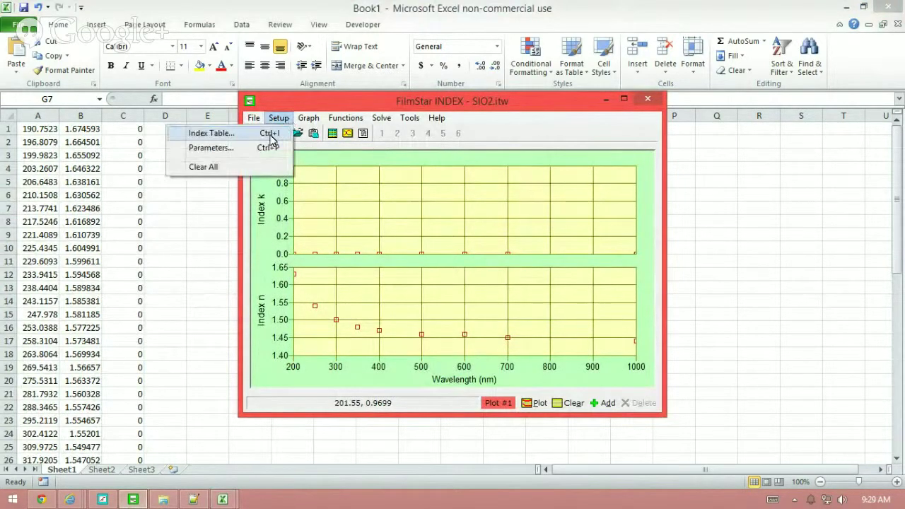
click(271, 134)
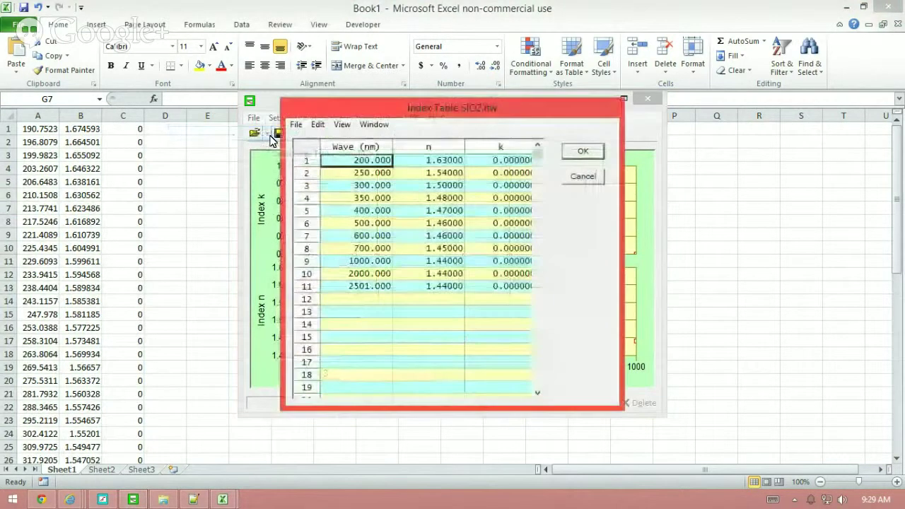
click(307, 147)
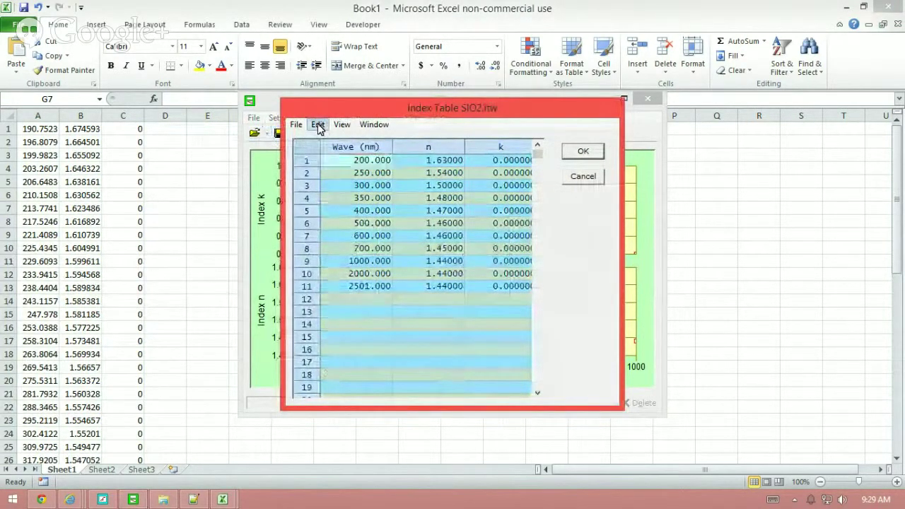
click(317, 125)
click(304, 140)
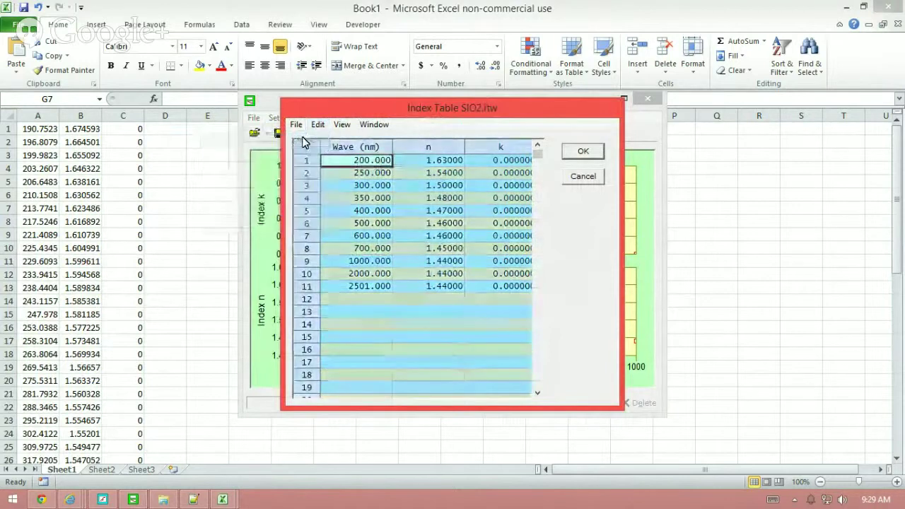
click(584, 150)
click(607, 99)
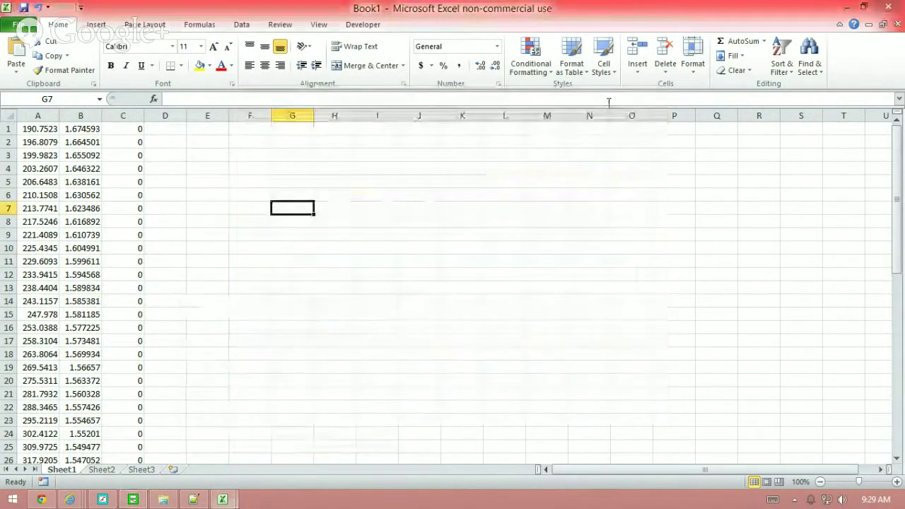
Step: Paste the SIO2 wavelength, n and k values at E1, then switch back to Chrome
click(214, 129)
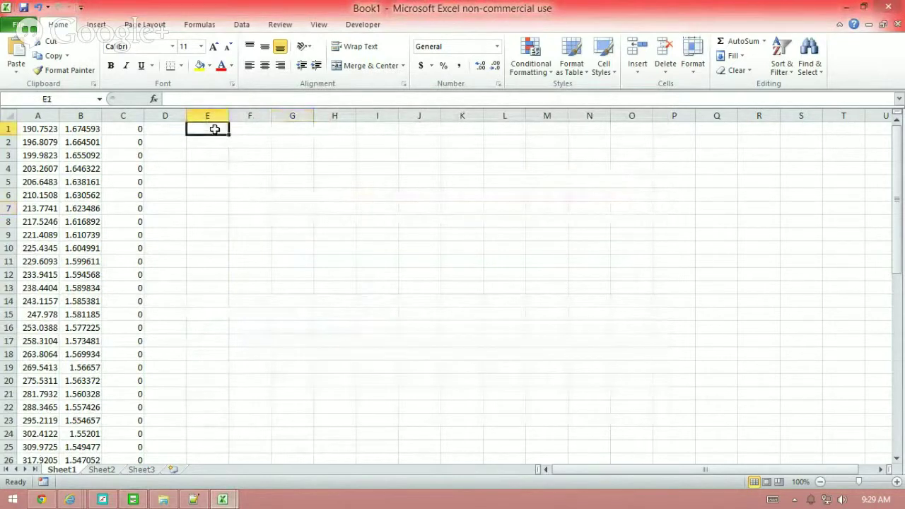
click(16, 56)
click(445, 288)
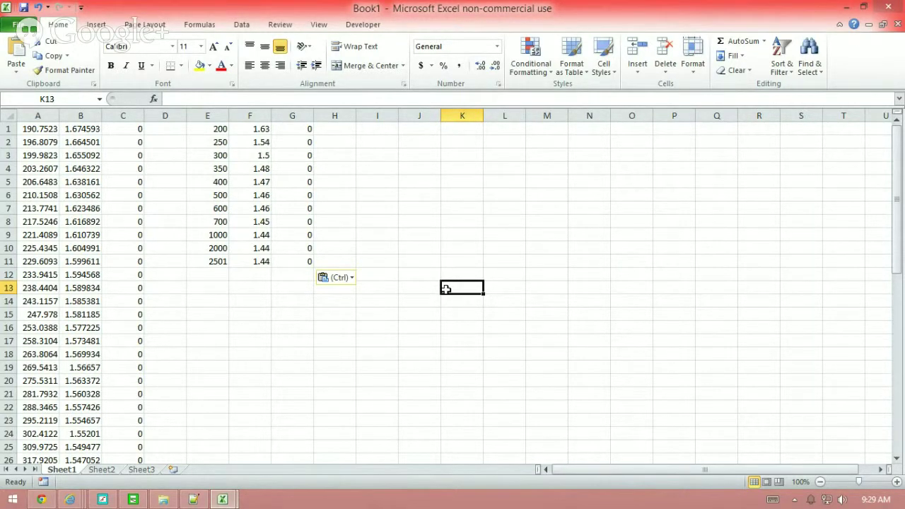
click(42, 501)
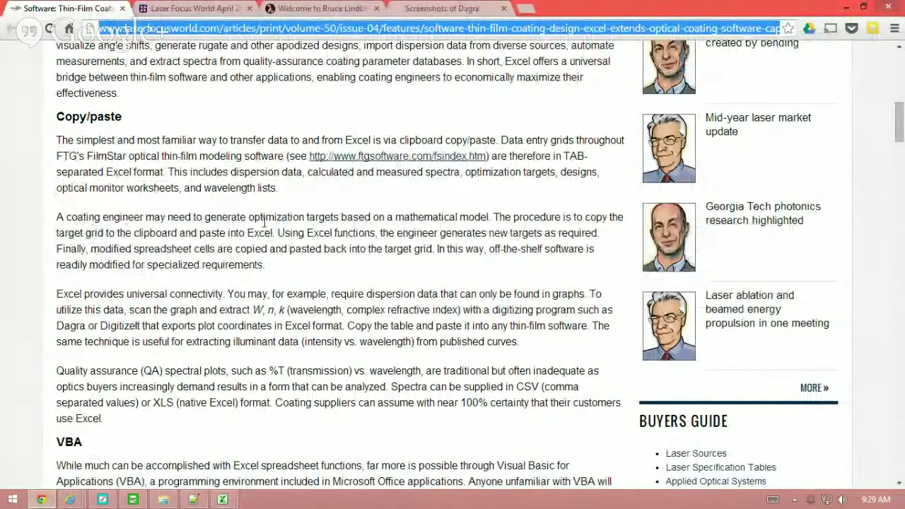
Step: Highlight 'optimization targets' in the article, then switch to FilmStar DESIGN
drag(248, 217, 338, 218)
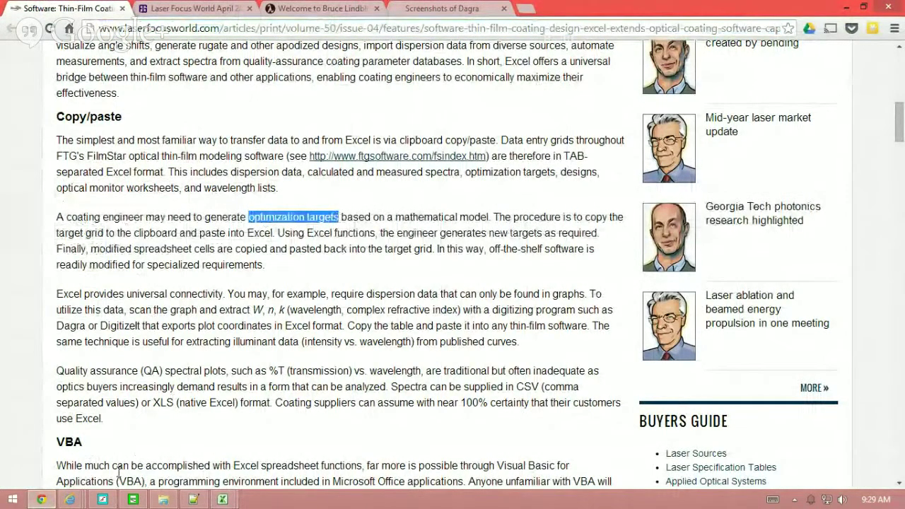
click(104, 500)
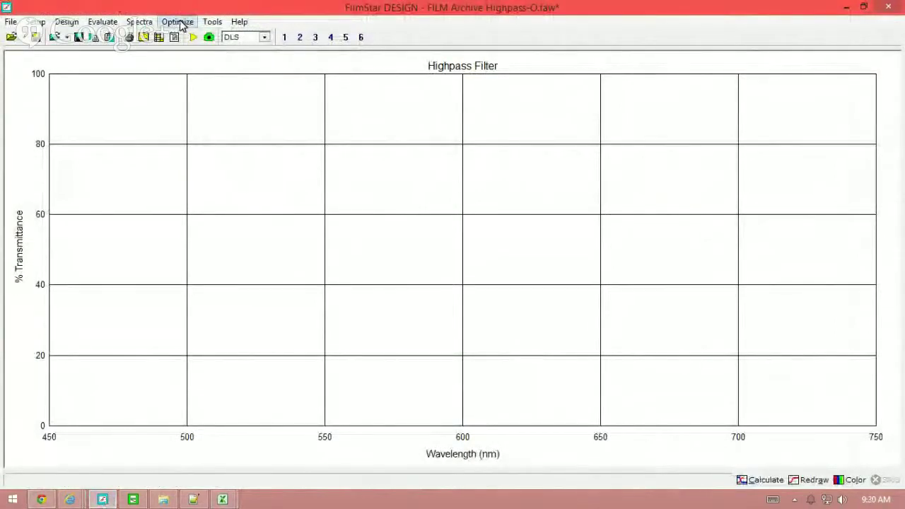
Step: Open ophthalmic green.faw from FilmStar DESIGN's recent files list
click(10, 22)
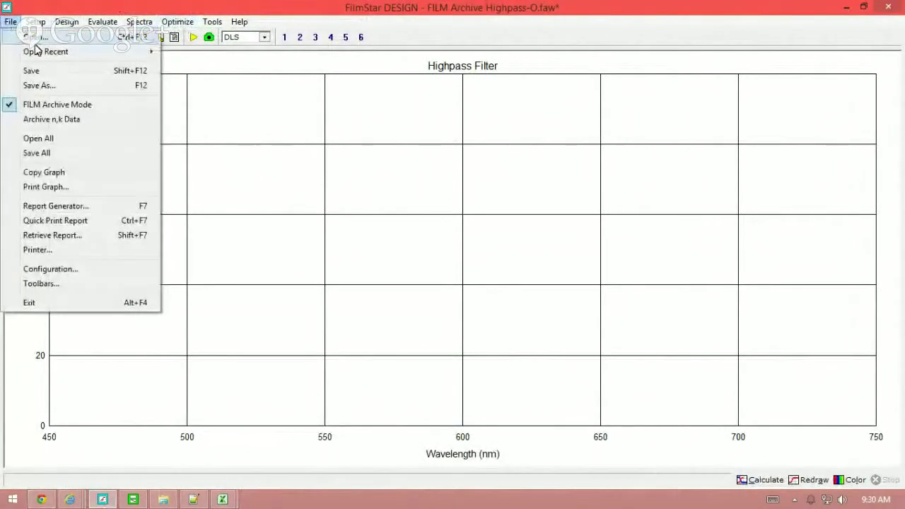
mouse_move(57, 50)
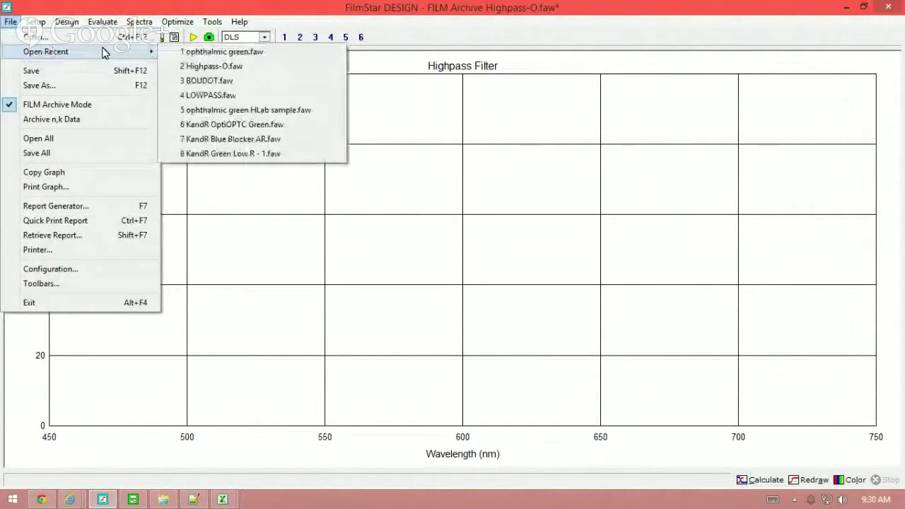
click(191, 53)
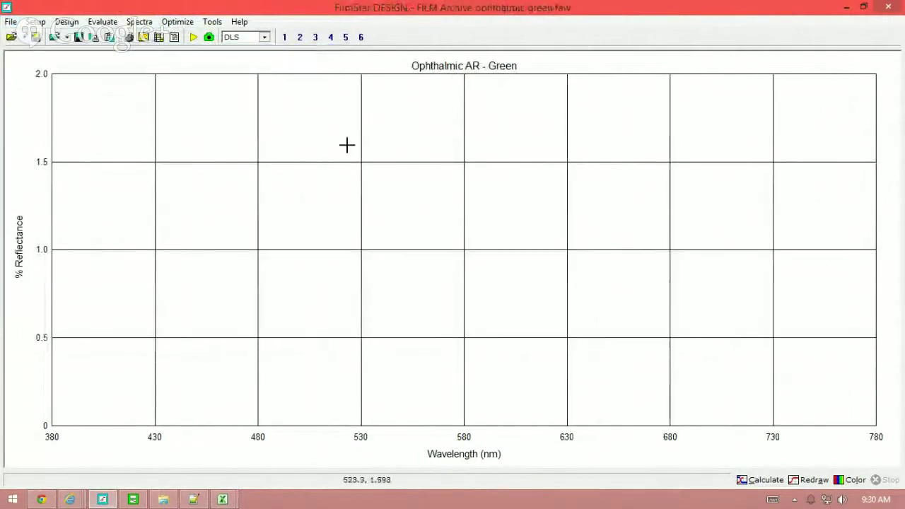
Step: Calculate the Ophthalmic AR reflectance curve, copy all 12 optimization targets, and switch to Book1
click(765, 482)
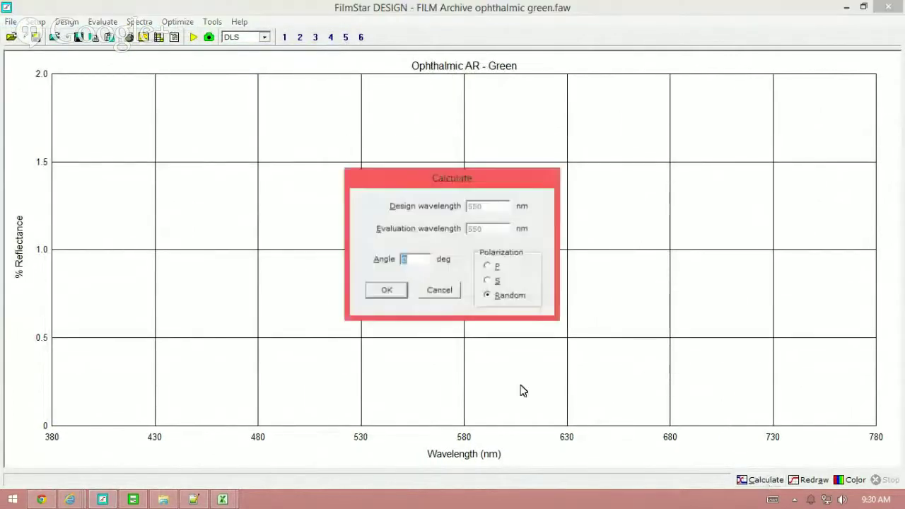
click(386, 288)
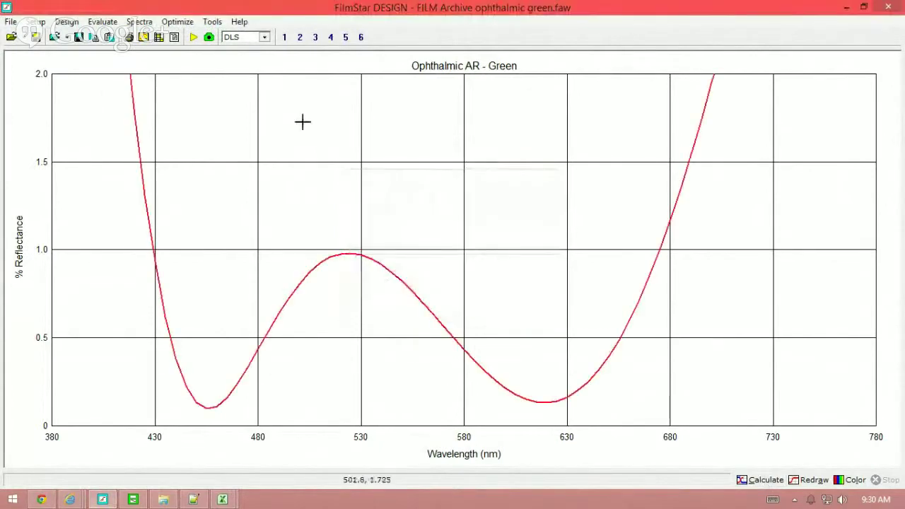
click(180, 22)
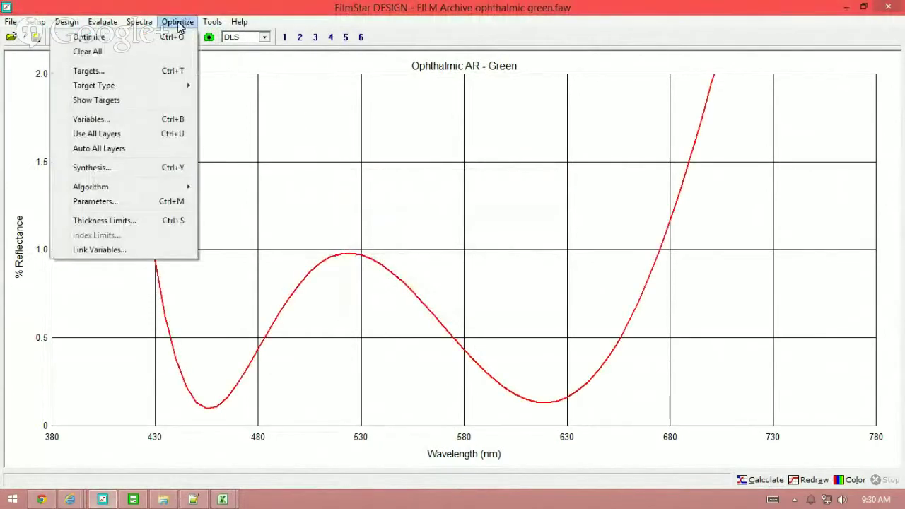
click(155, 73)
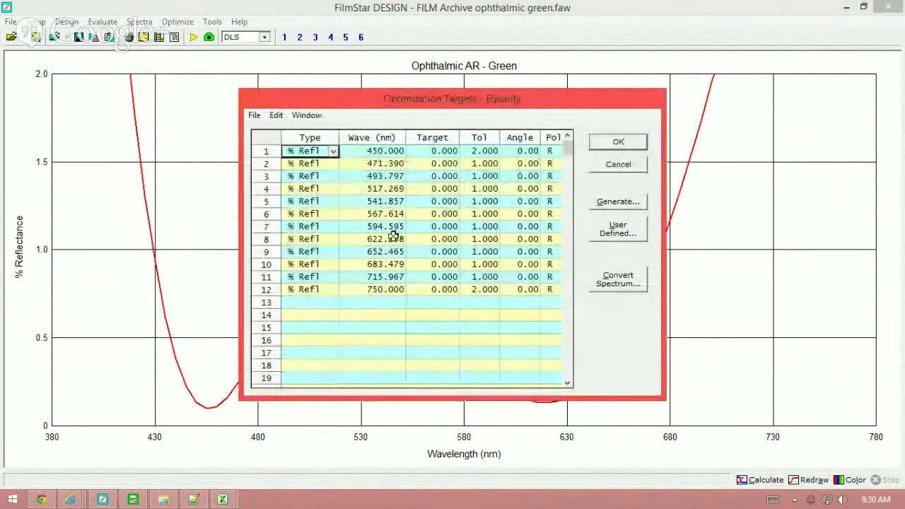
click(269, 137)
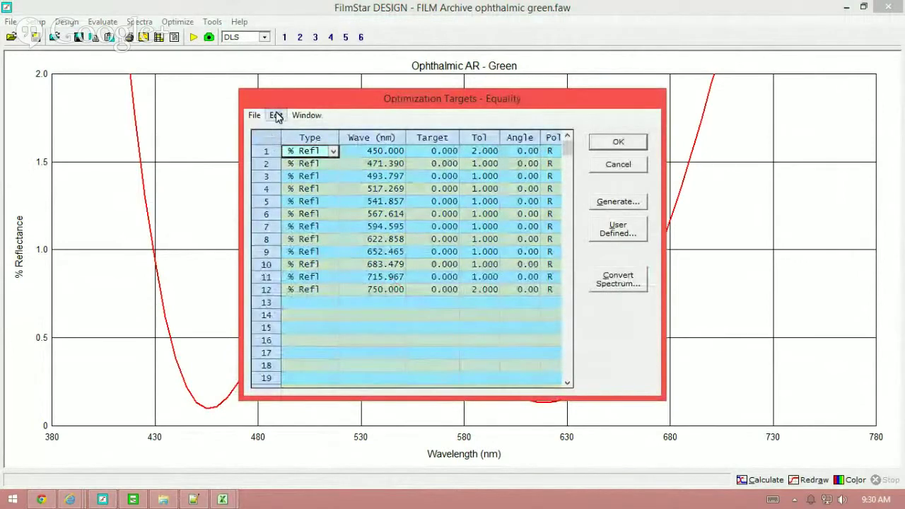
click(275, 115)
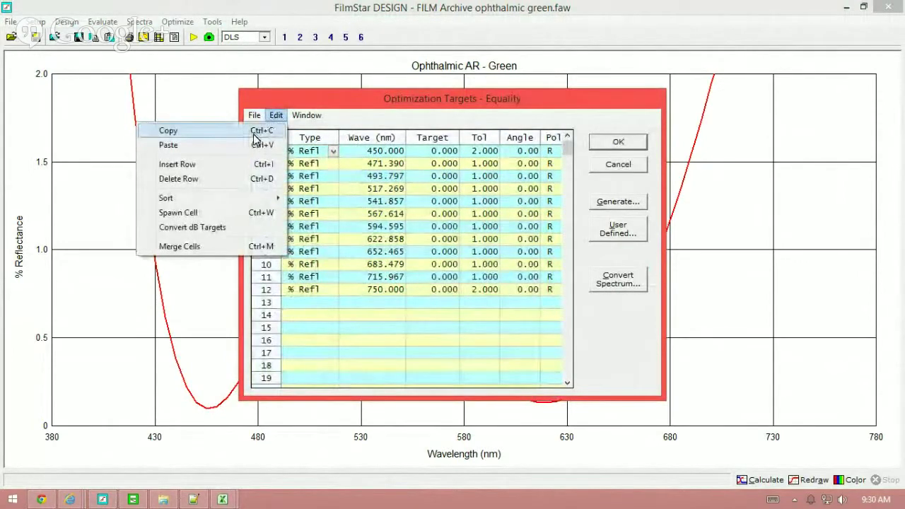
click(254, 132)
mouse_move(229, 499)
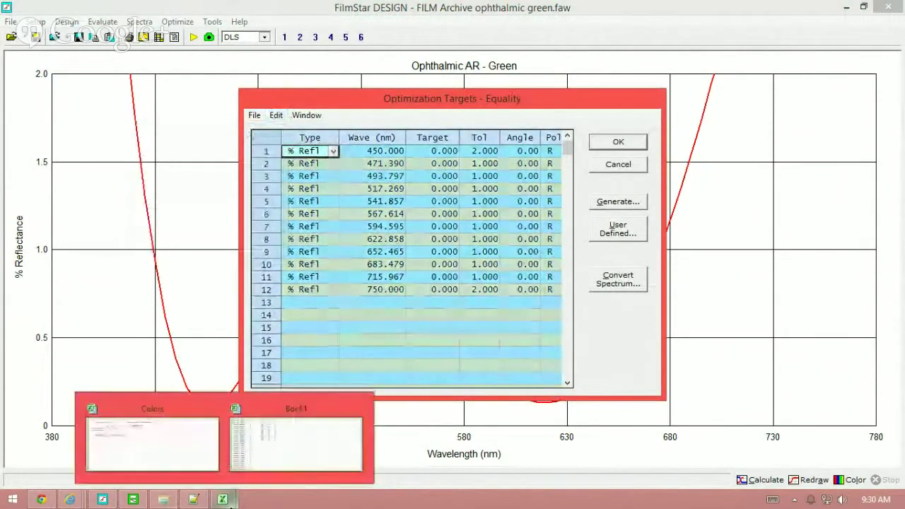
click(278, 460)
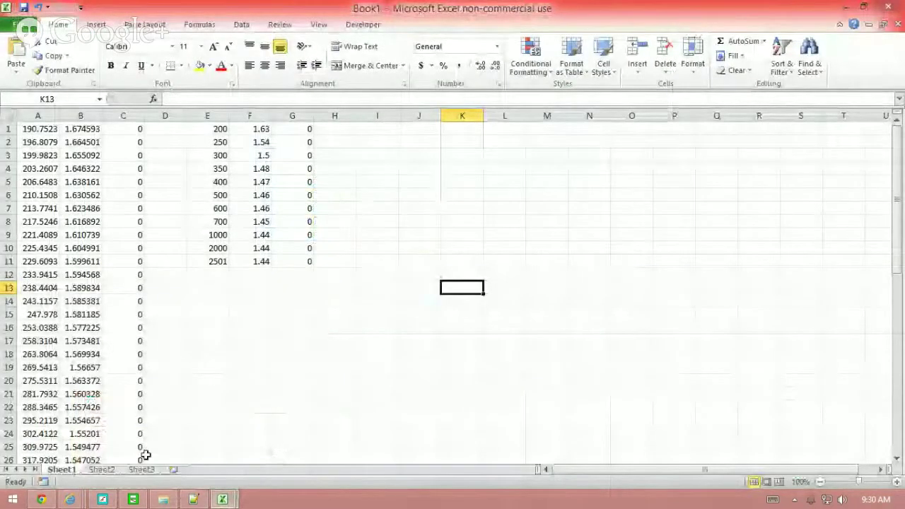
Step: Paste the 12 targets into Sheet2 at A1, compare with Sheet1, then return to FilmStar DESIGN
click(106, 470)
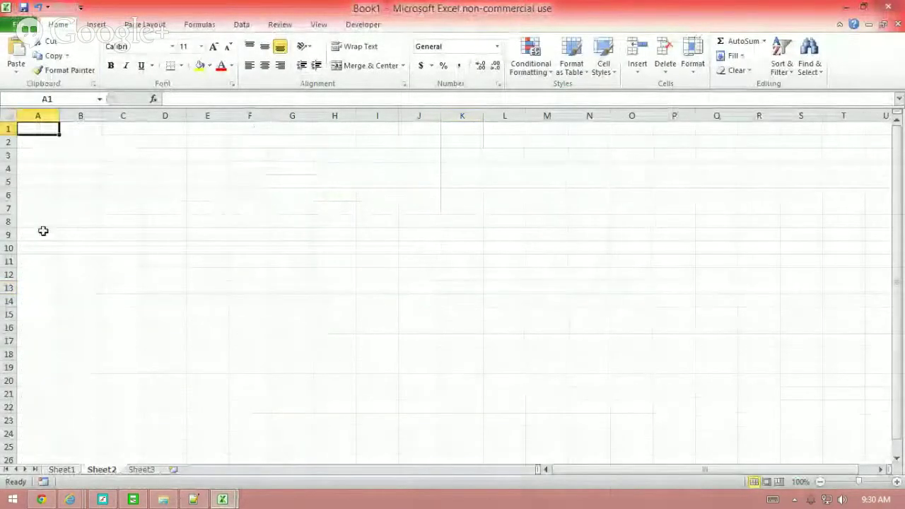
click(17, 51)
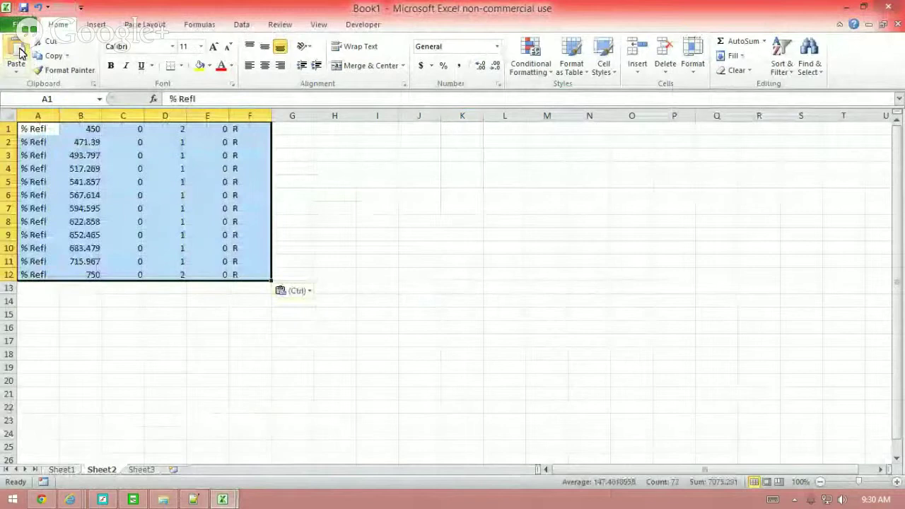
click(382, 236)
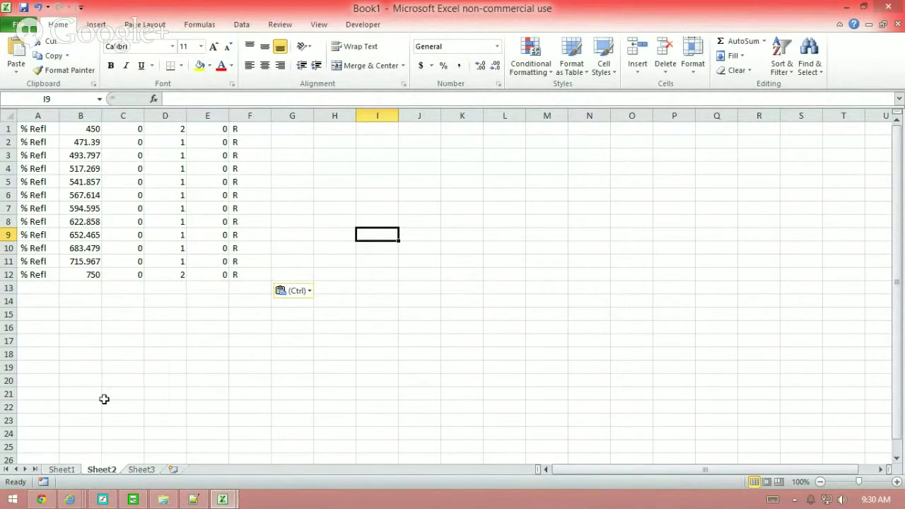
click(61, 470)
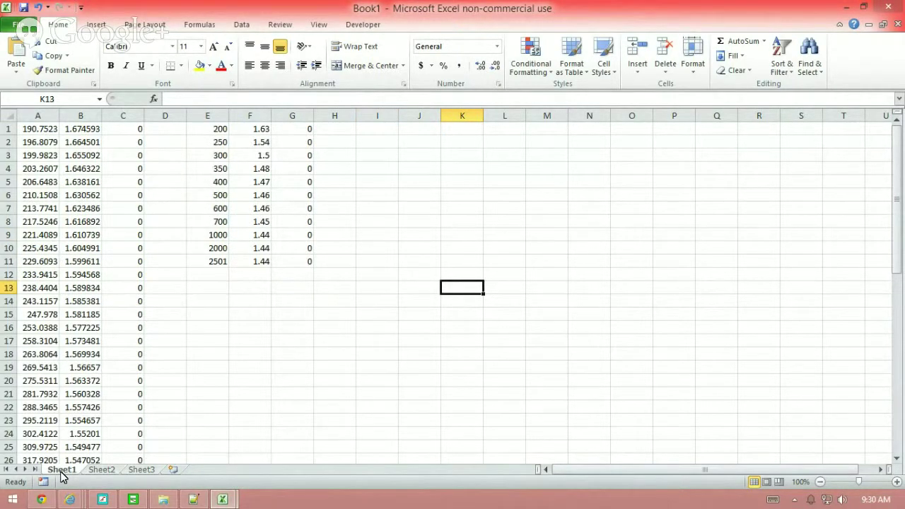
click(101, 470)
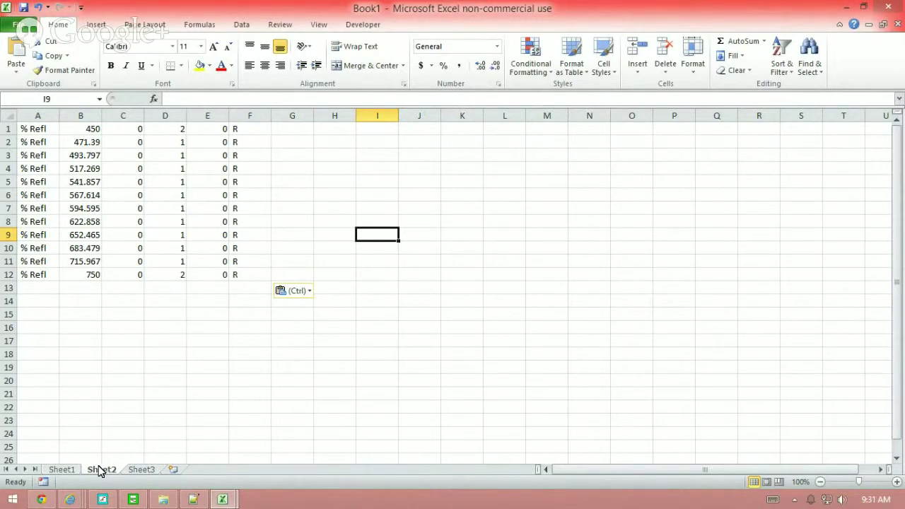
click(12, 116)
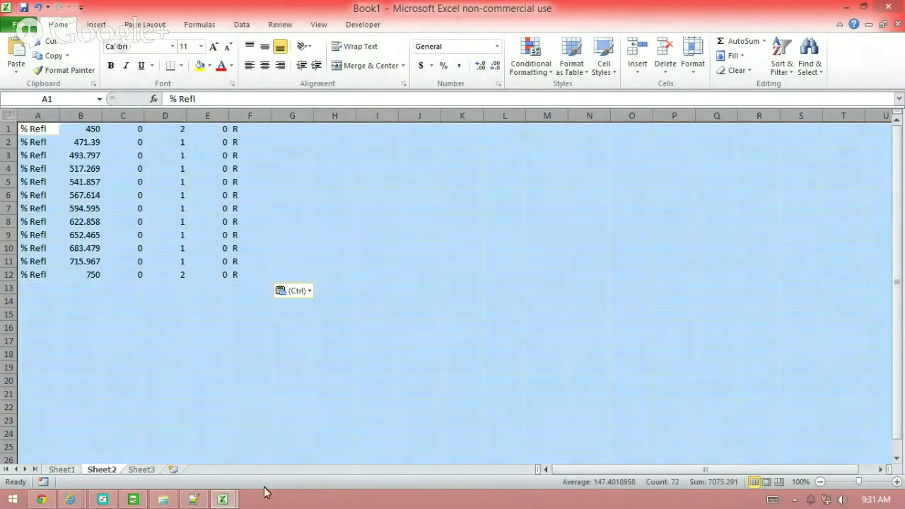
click(102, 499)
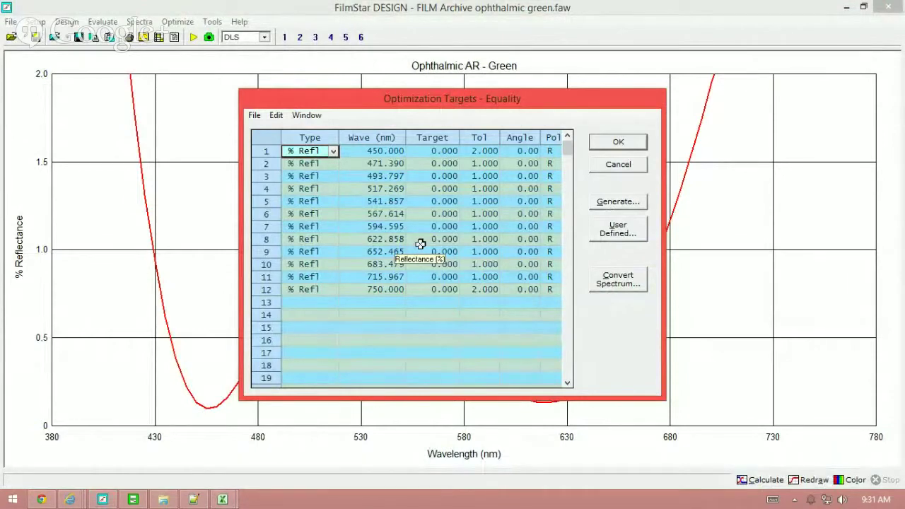
Step: Cancel the Optimization Targets dialog and return to the article in Chrome
click(617, 164)
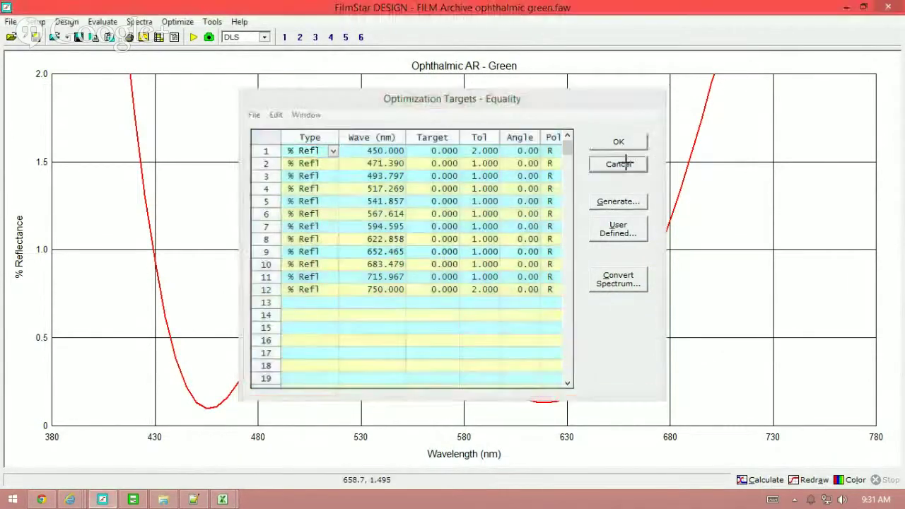
click(41, 499)
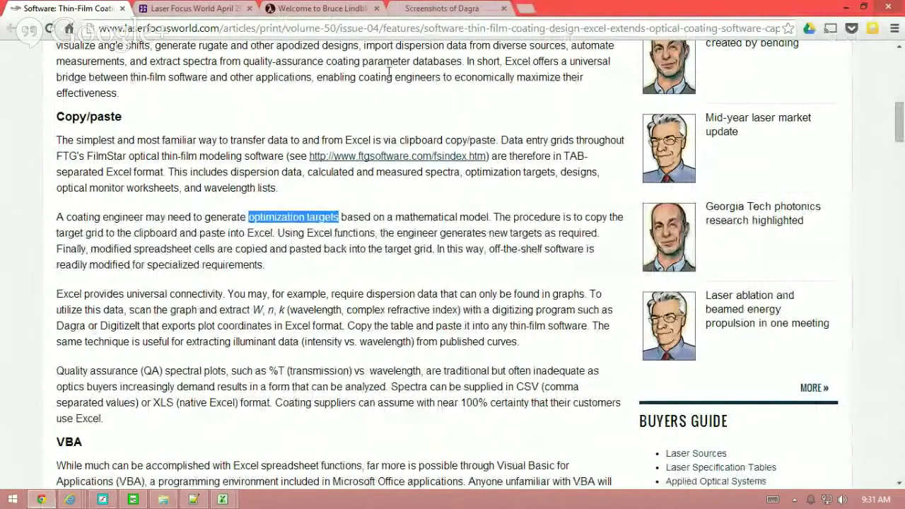
click(434, 9)
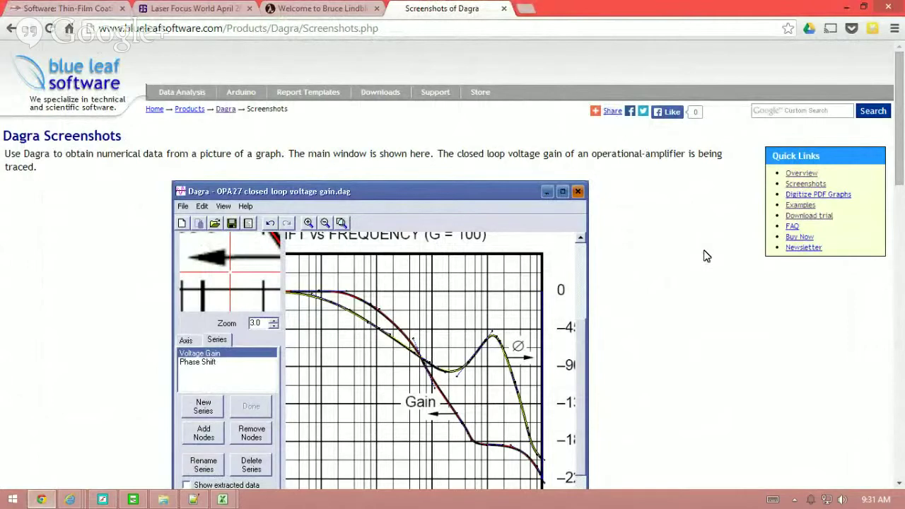
scroll(704, 256, down, 1)
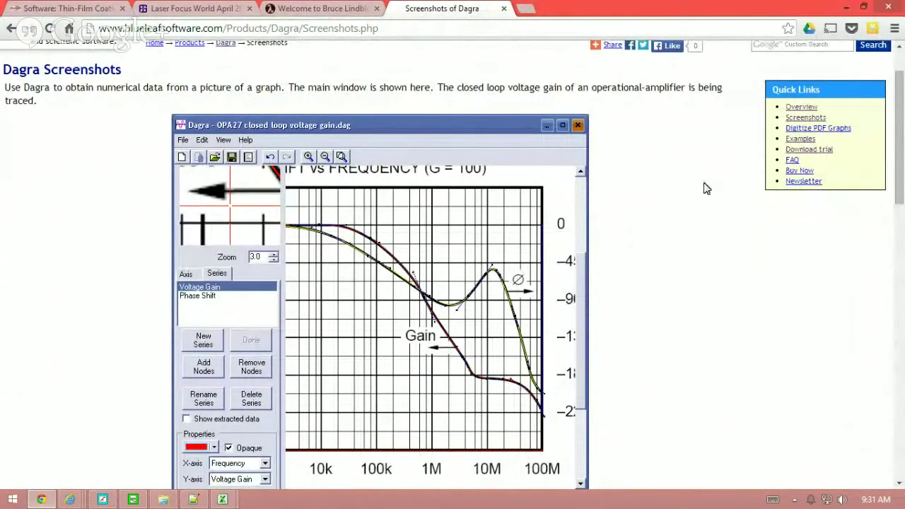
scroll(705, 188, down, 1)
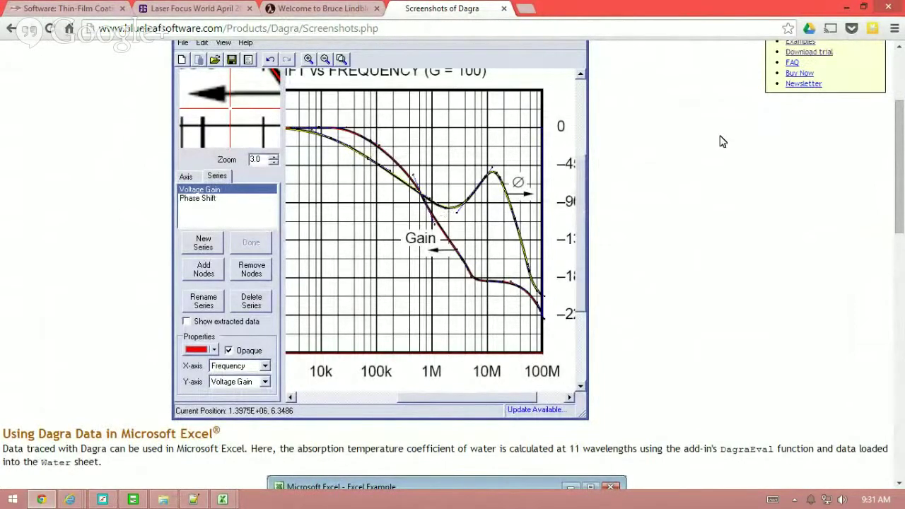
scroll(721, 141, up, 1)
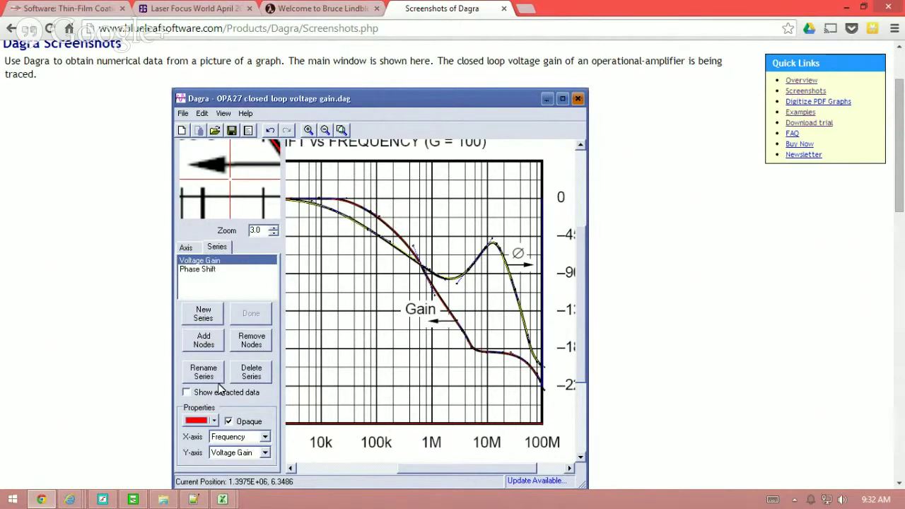
click(132, 499)
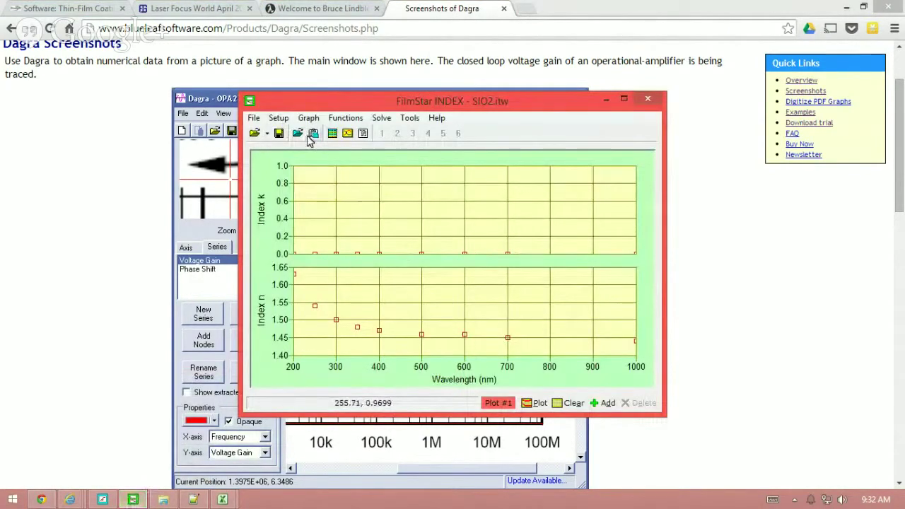
click(279, 119)
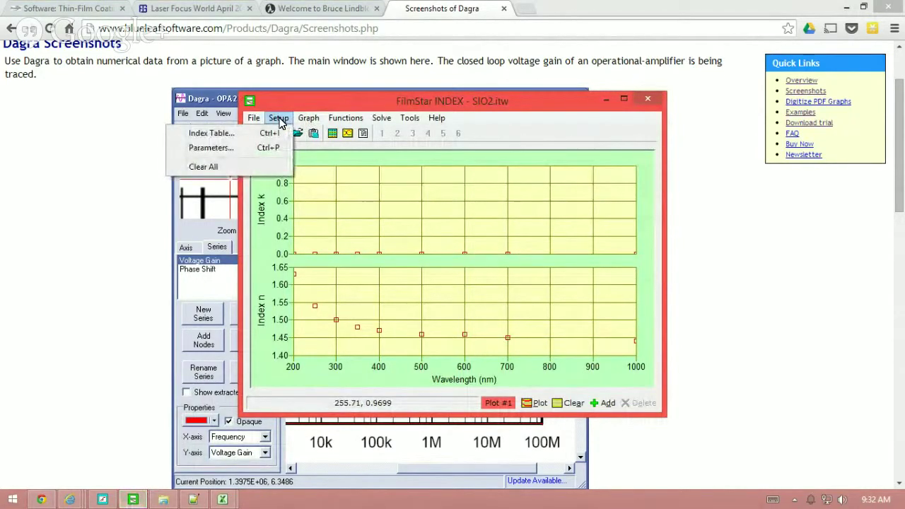
click(259, 135)
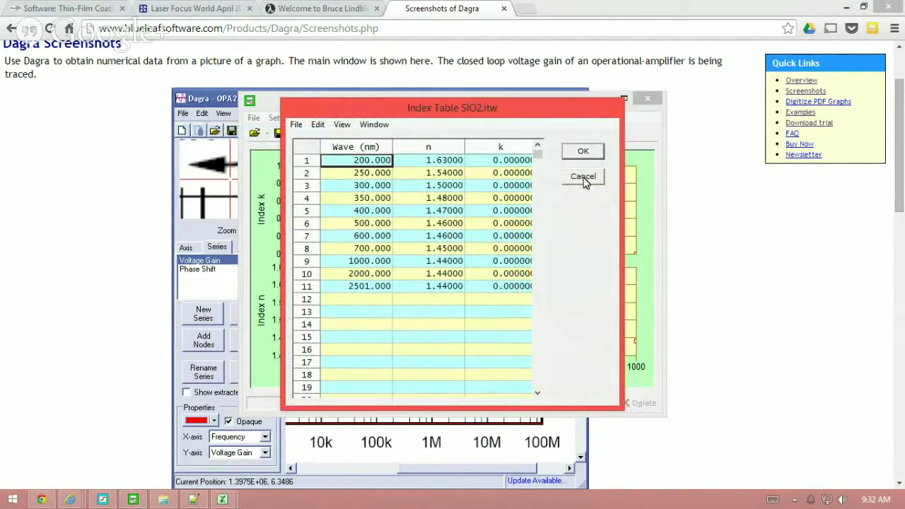
click(583, 151)
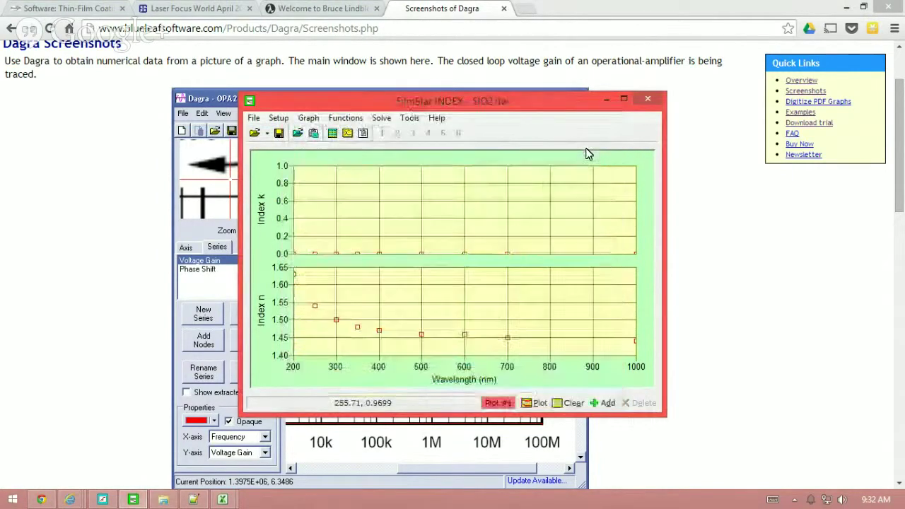
click(605, 100)
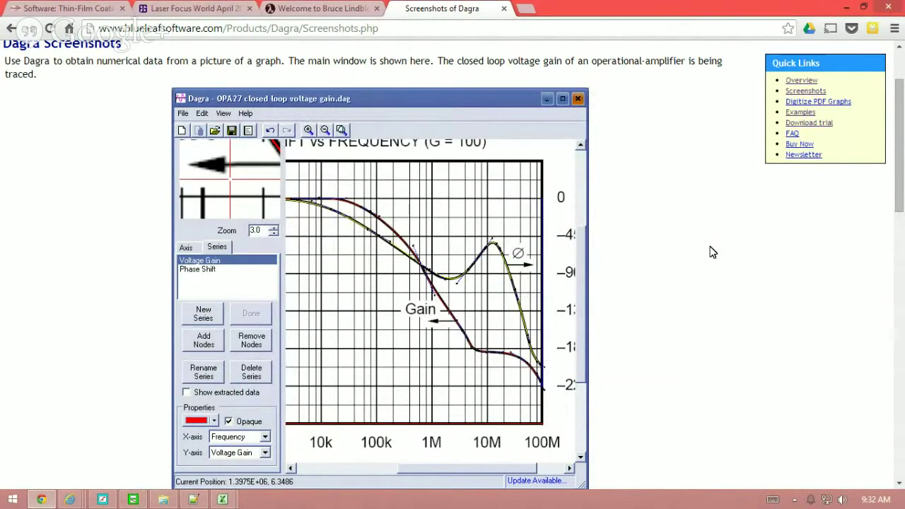
Step: Switch to the Laser Focus World thin-film article and scroll to its VBA section
click(51, 8)
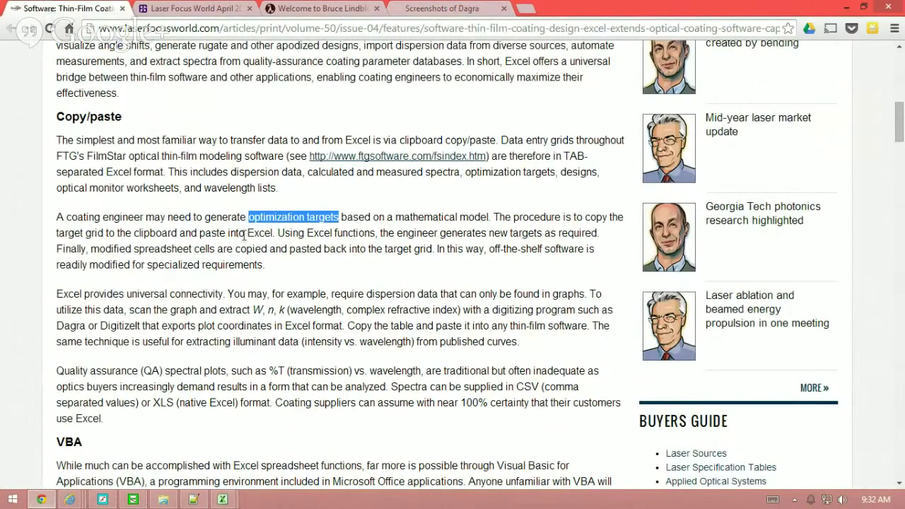
scroll(406, 358, down, 4)
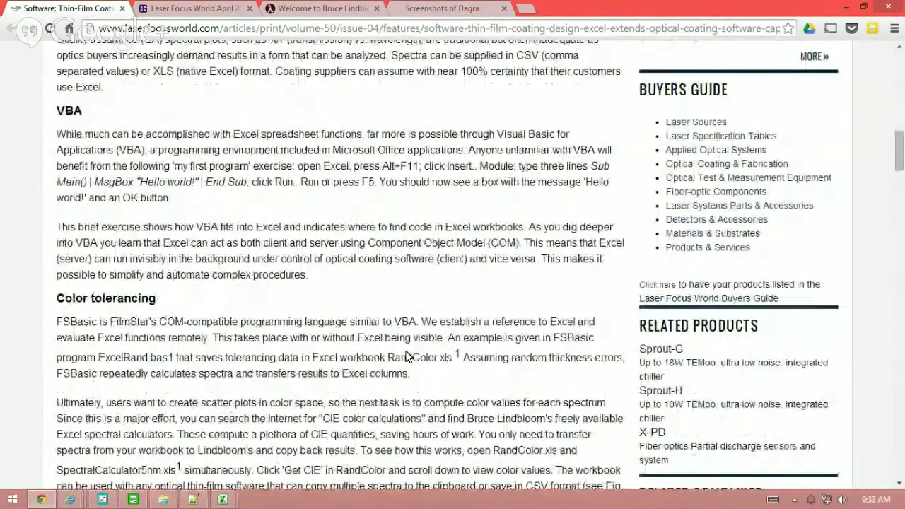
scroll(406, 357, up, 4)
scroll(406, 357, down, 2)
scroll(406, 357, down, 2)
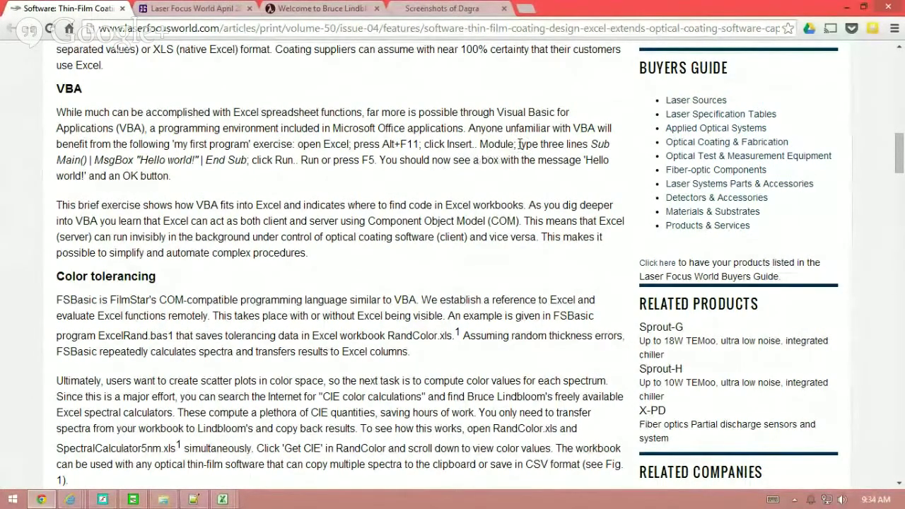
Step: Highlight the three-line VBA example and its 'Hello world!' text, then minimize Chrome
drag(590, 143, 251, 161)
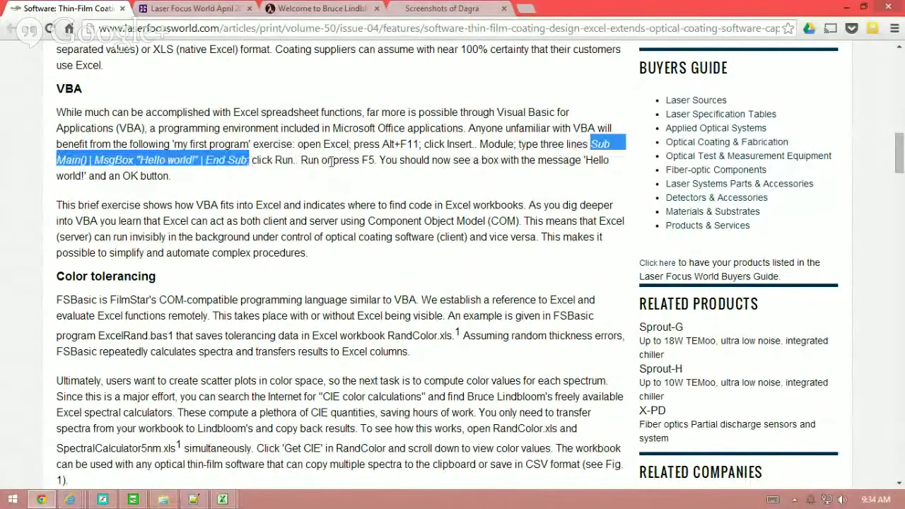
click(331, 161)
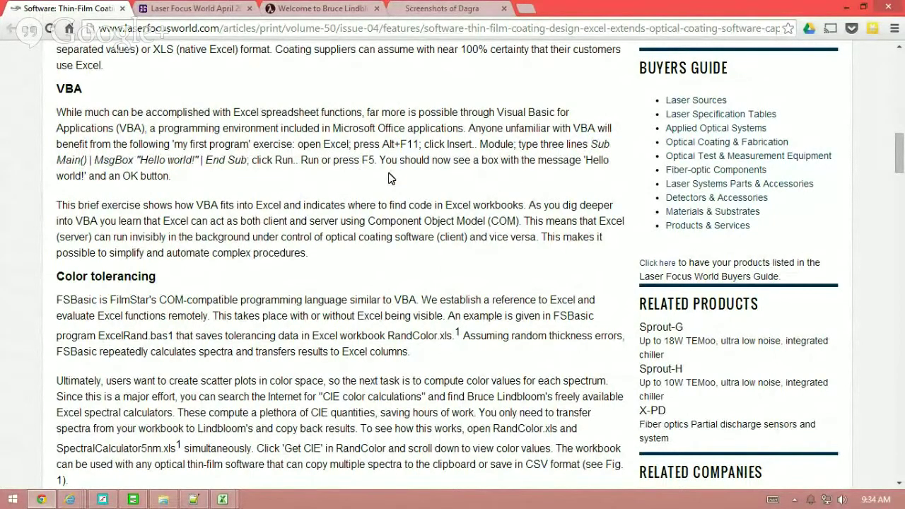
drag(139, 160, 195, 160)
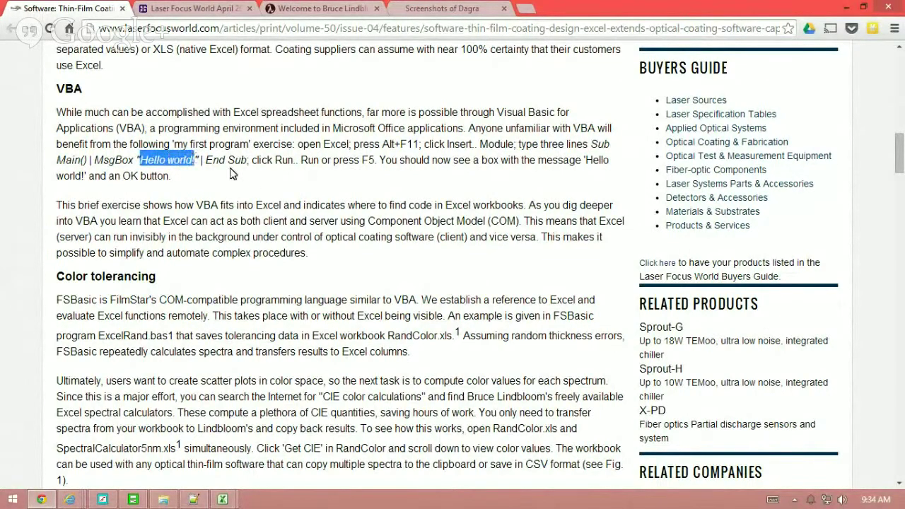
click(254, 181)
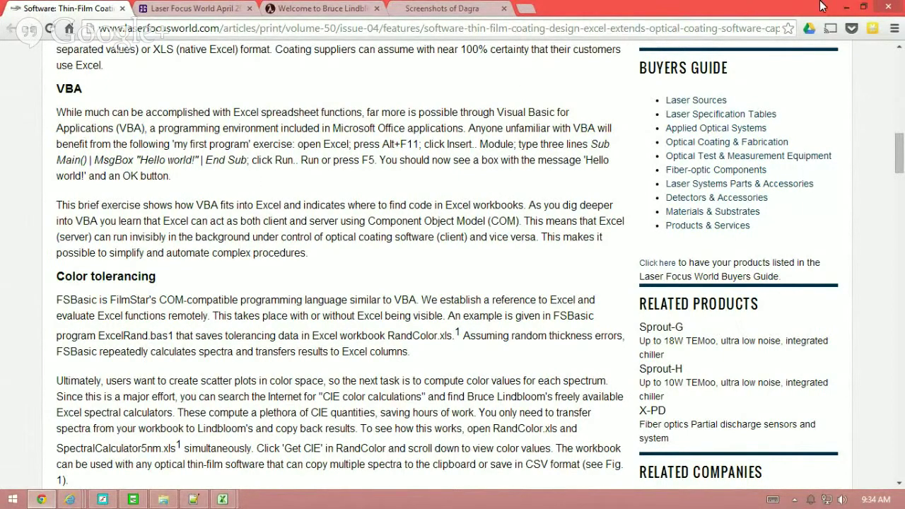
click(852, 8)
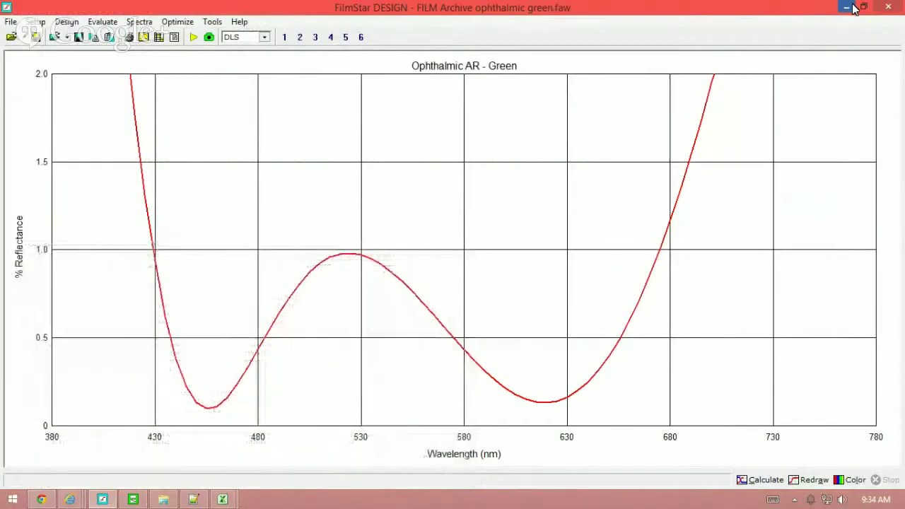
Step: Restore the Colors workbook, select cell F12, and view the Developer tab and File info page
click(852, 7)
click(853, 7)
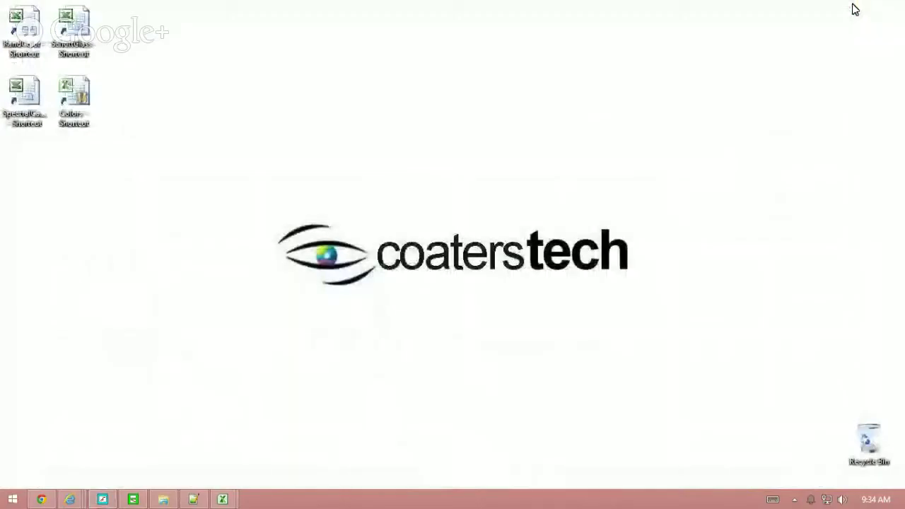
mouse_move(228, 496)
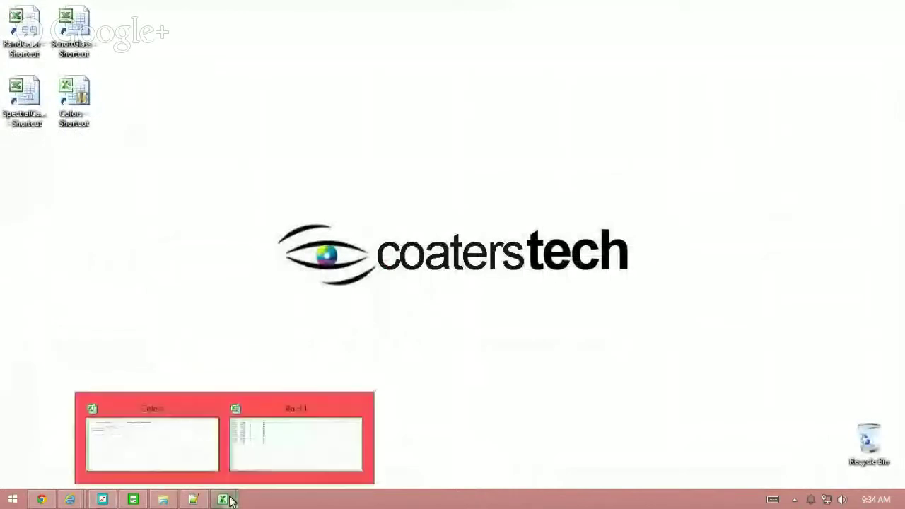
click(171, 449)
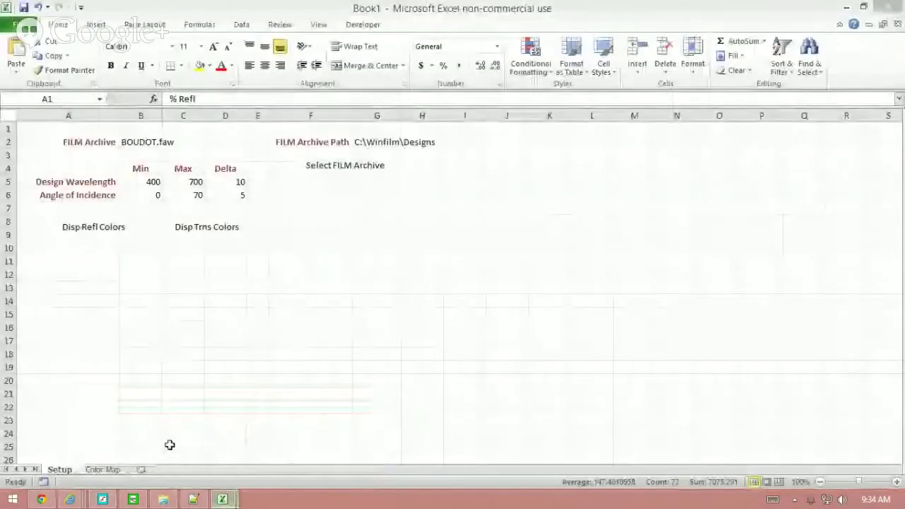
click(343, 279)
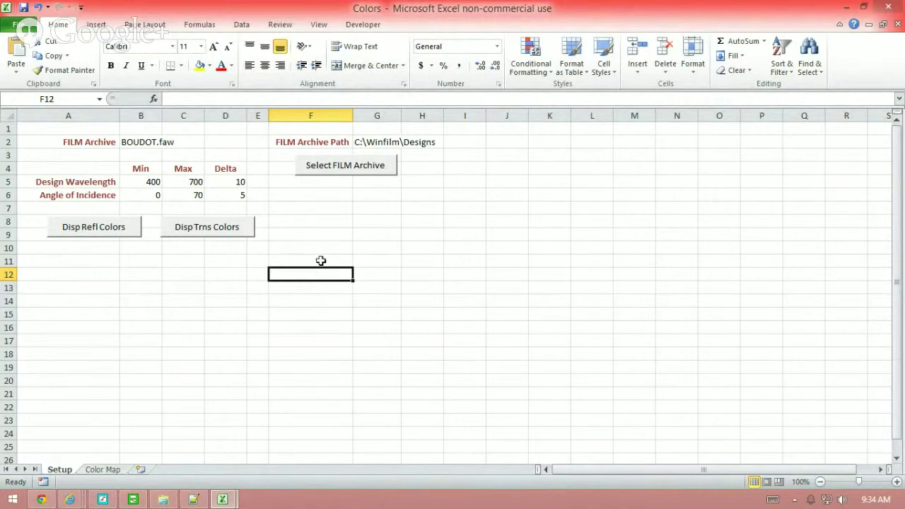
click(365, 26)
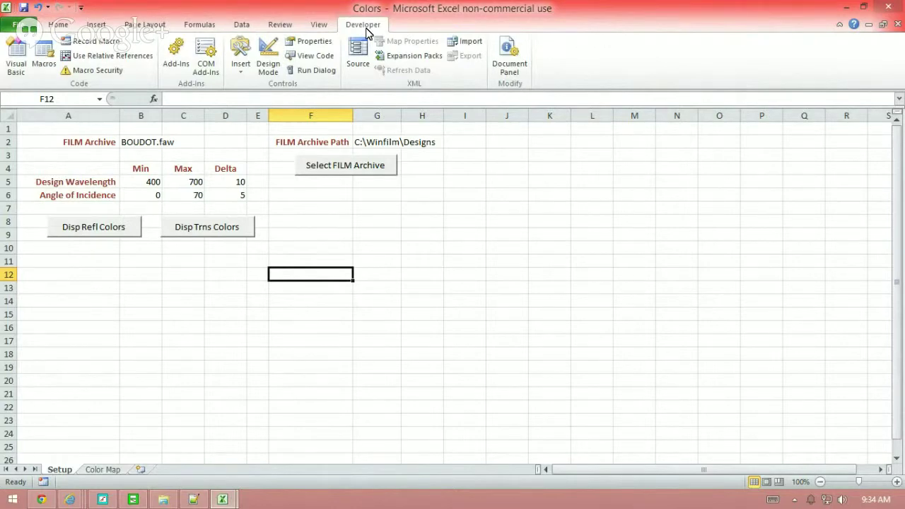
click(14, 27)
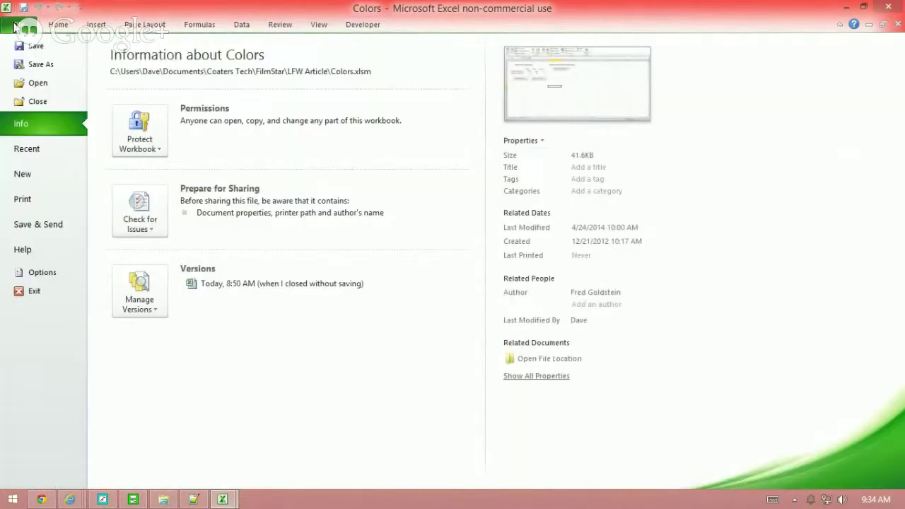
Step: Confirm Developer is ticked in Options > Customize Ribbon, then launch the Visual Basic editor
click(42, 273)
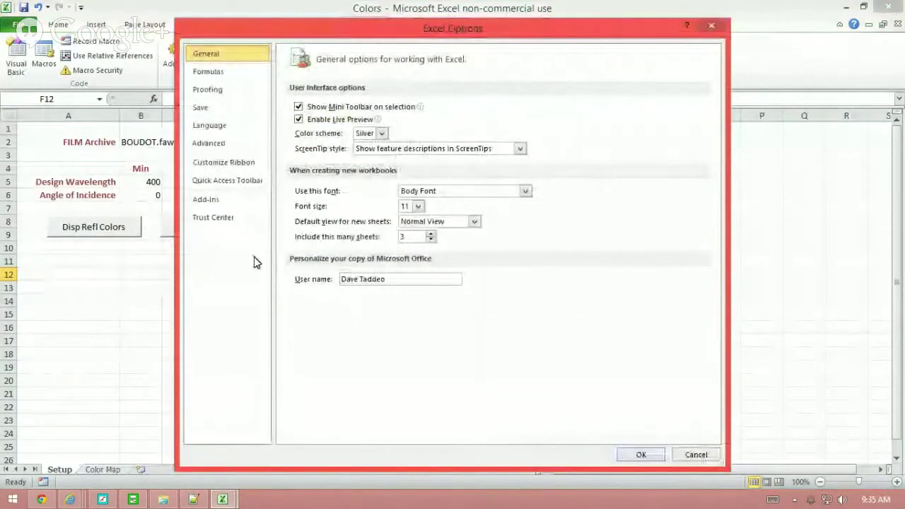
click(242, 165)
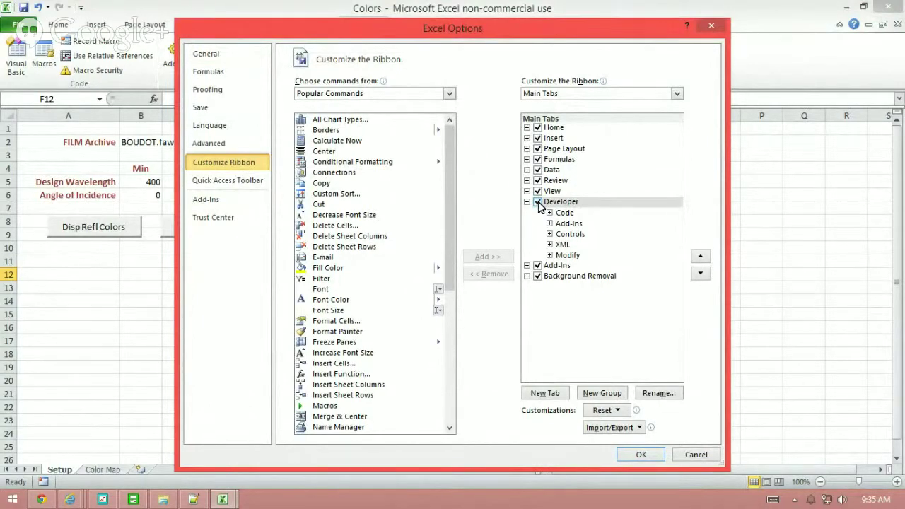
click(636, 455)
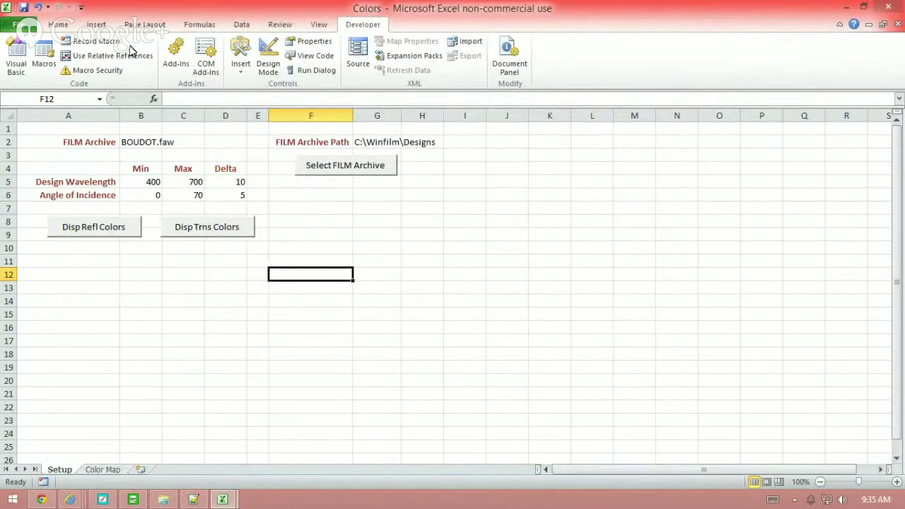
click(17, 59)
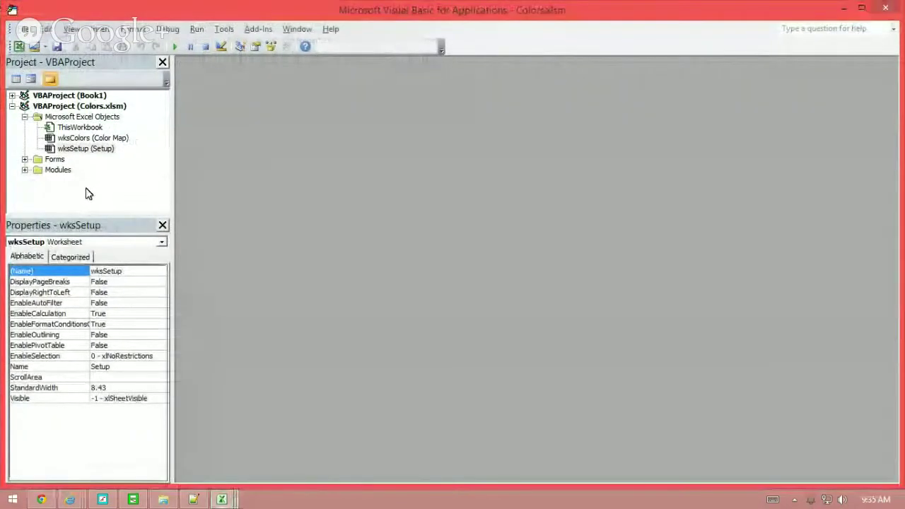
click(25, 171)
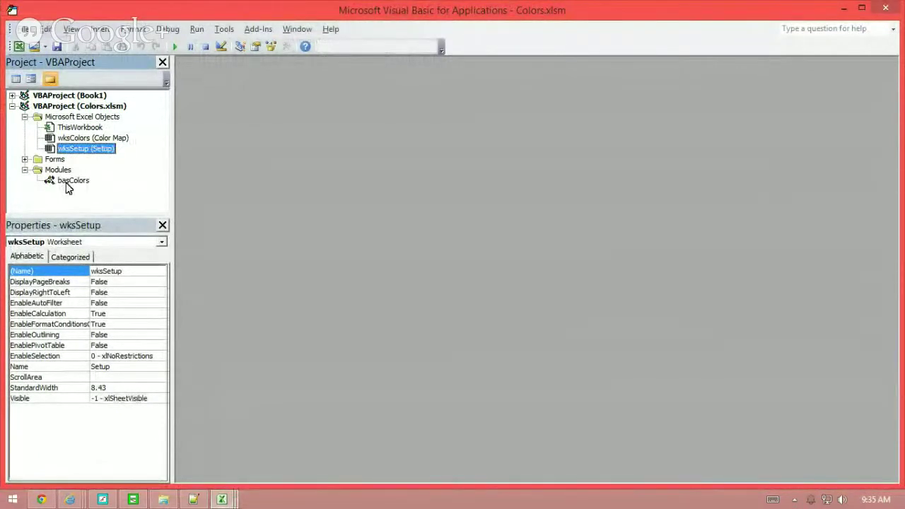
double_click(67, 183)
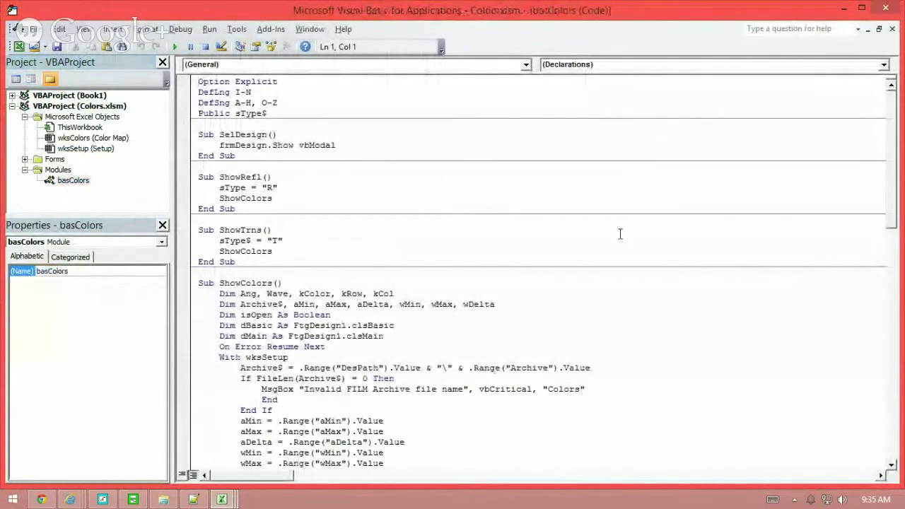
scroll(620, 234, down, 11)
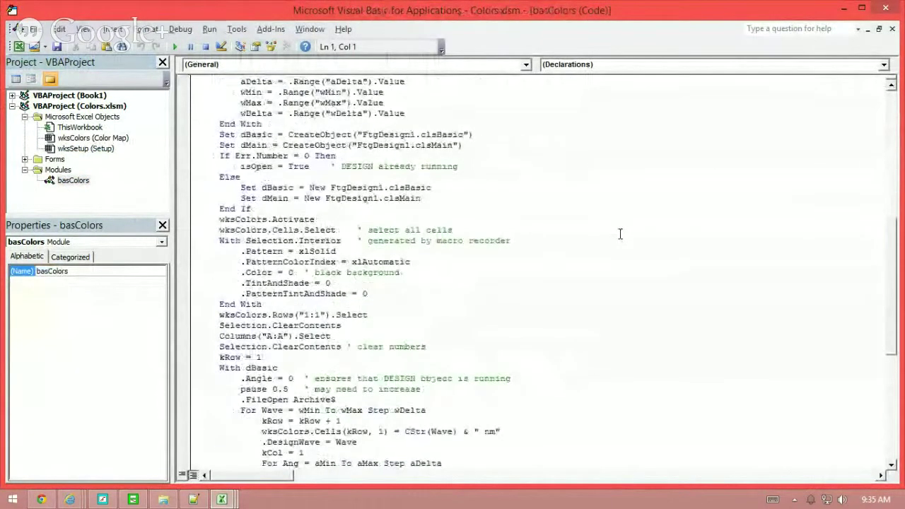
scroll(620, 234, down, 9)
scroll(620, 234, up, 1)
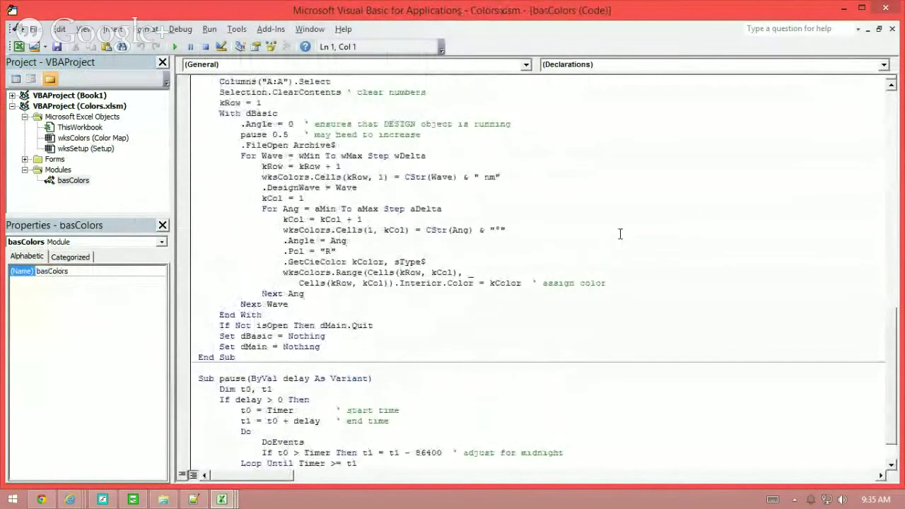
scroll(620, 234, up, 19)
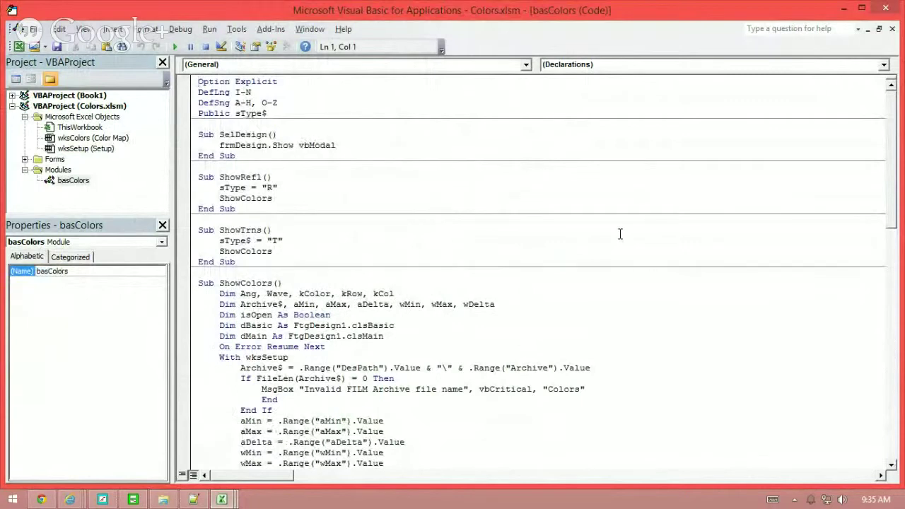
scroll(620, 234, down, 5)
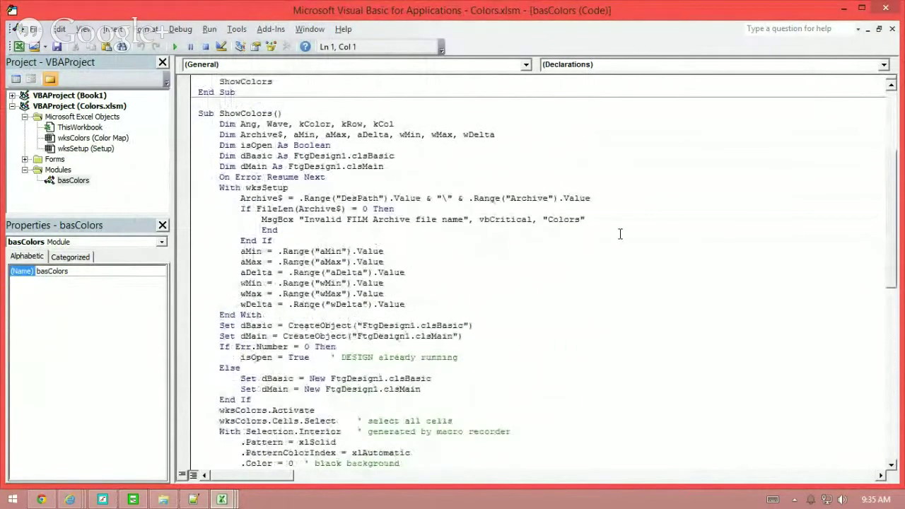
scroll(620, 234, down, 10)
scroll(620, 234, up, 15)
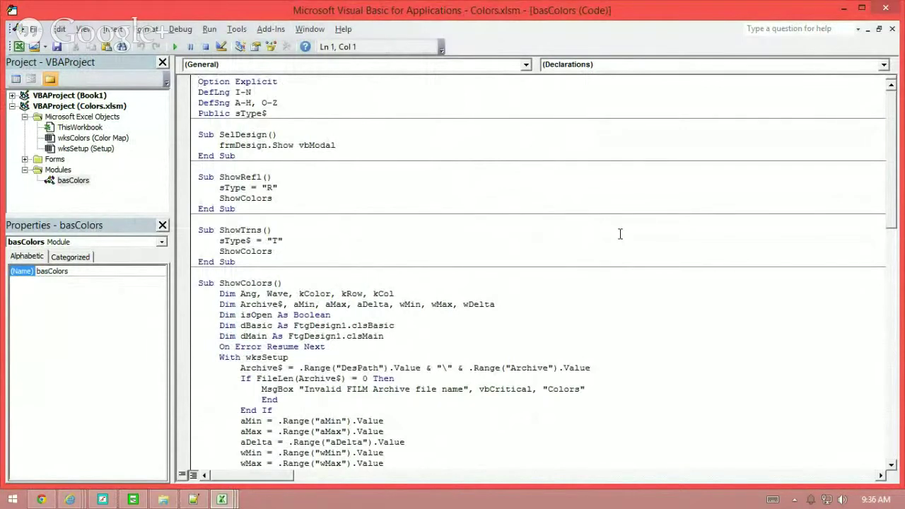
scroll(620, 233, down, 5)
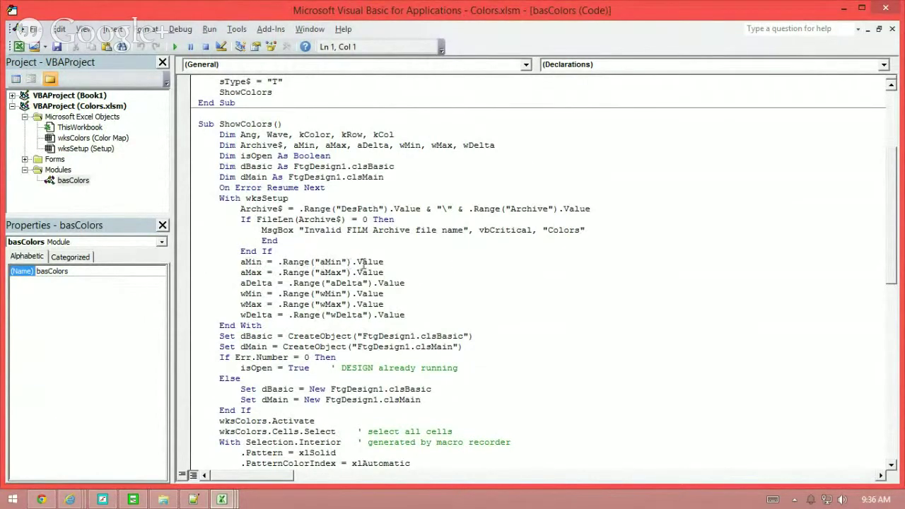
scroll(618, 332, down, 9)
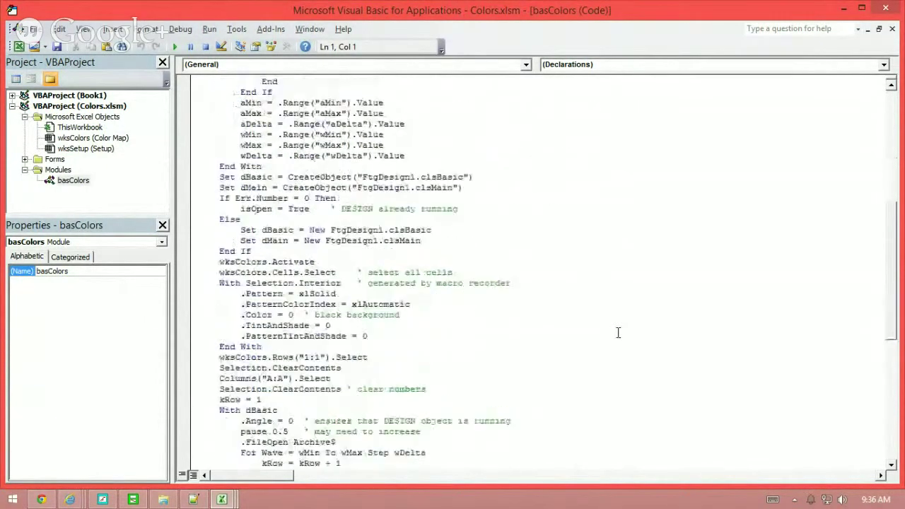
scroll(618, 333, down, 2)
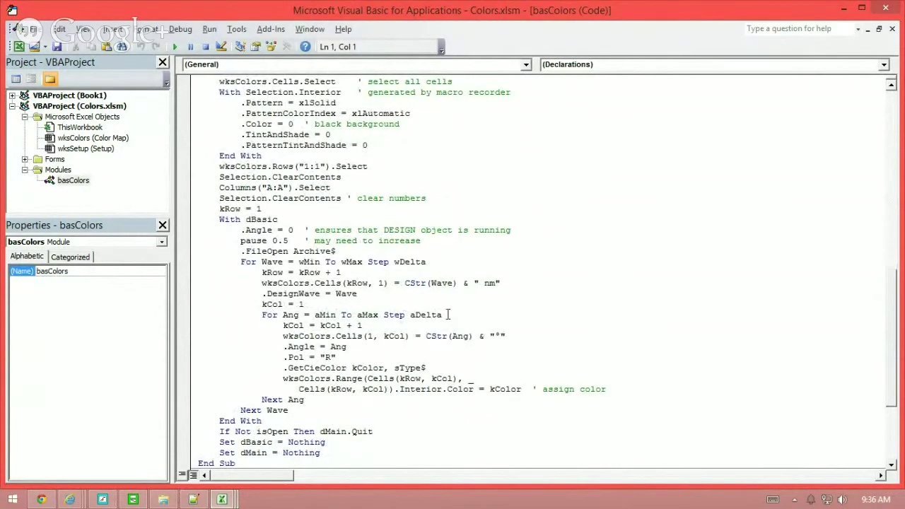
scroll(696, 202, up, 10)
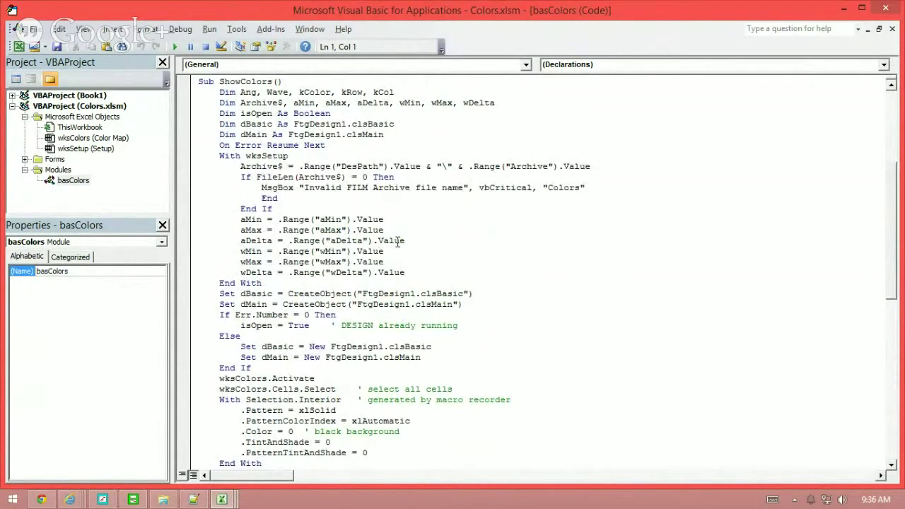
Step: Minimize the VBA editor and bring it back from the taskbar preview
click(846, 8)
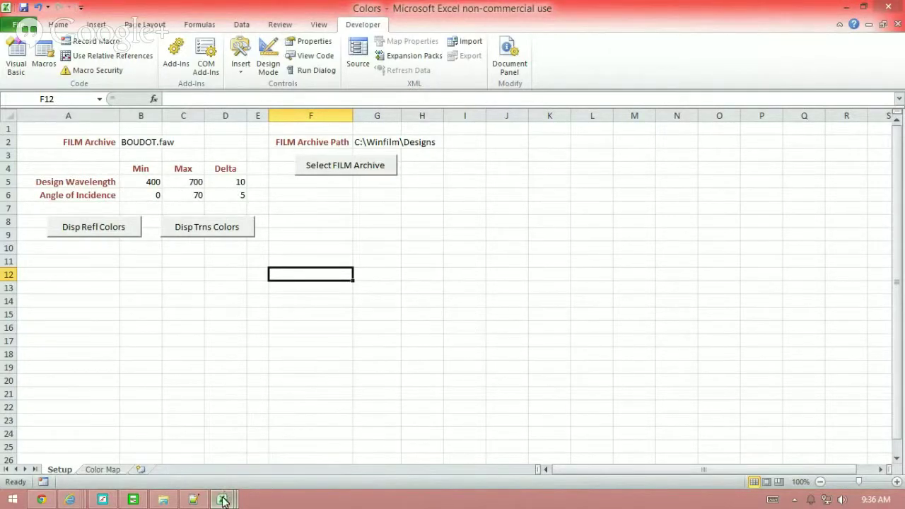
mouse_move(223, 501)
click(363, 445)
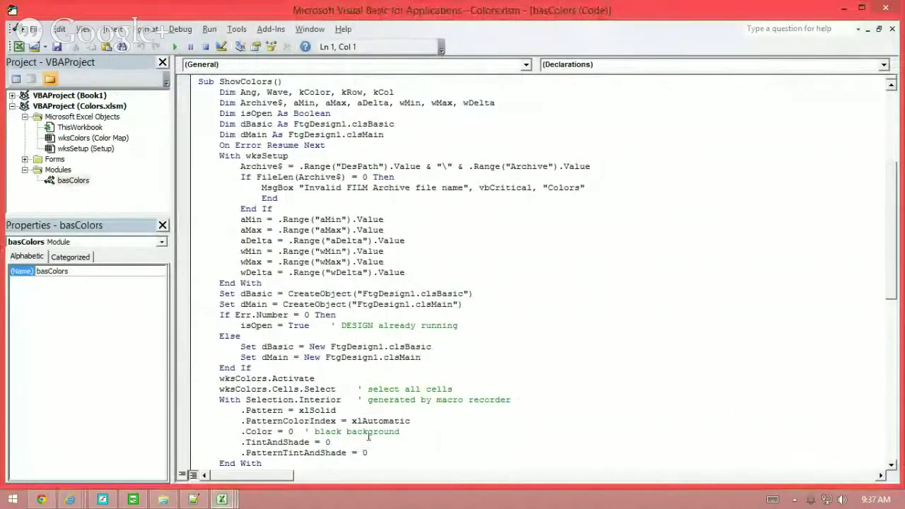
Step: Scroll through the macro code, then minimize the editor to show the Setup sheet
scroll(599, 275, down, 4)
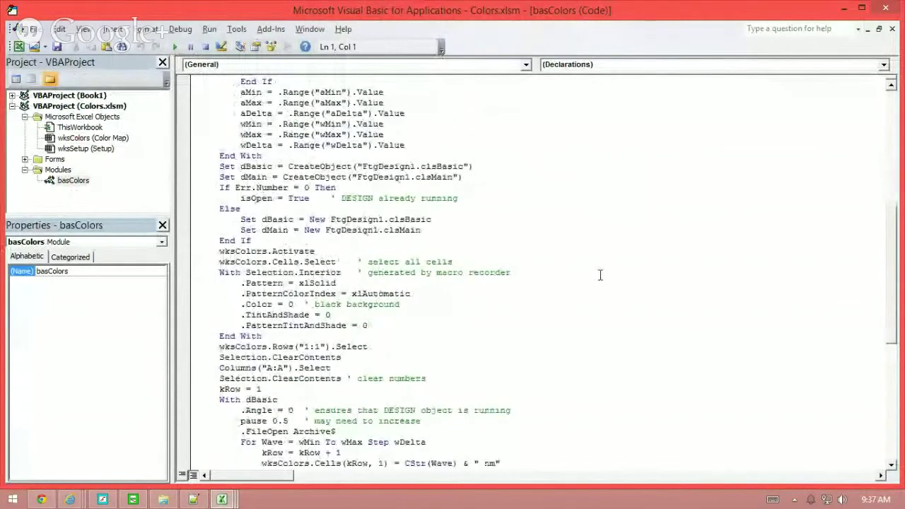
scroll(600, 275, down, 10)
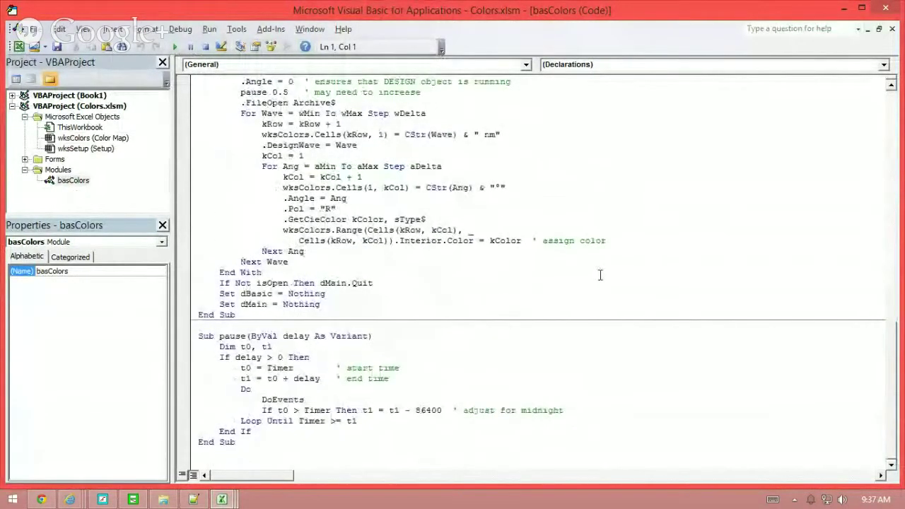
scroll(600, 275, up, 10)
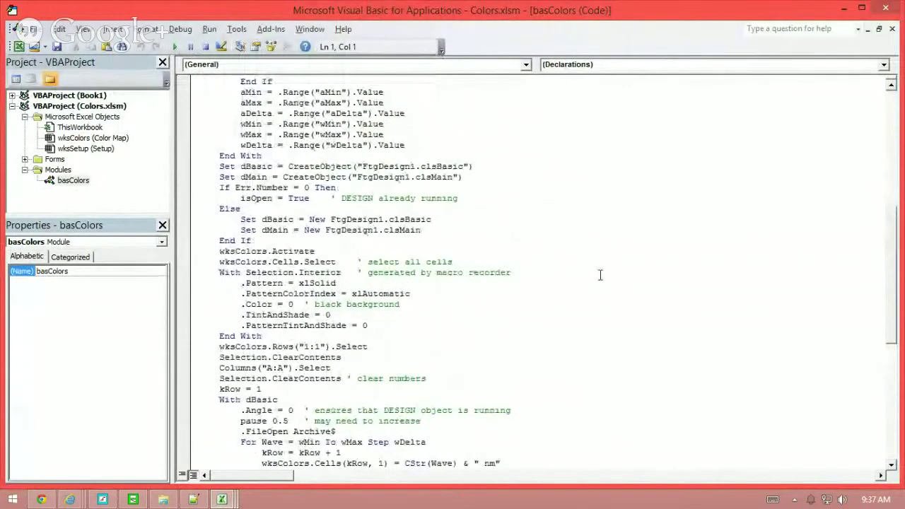
scroll(599, 275, up, 5)
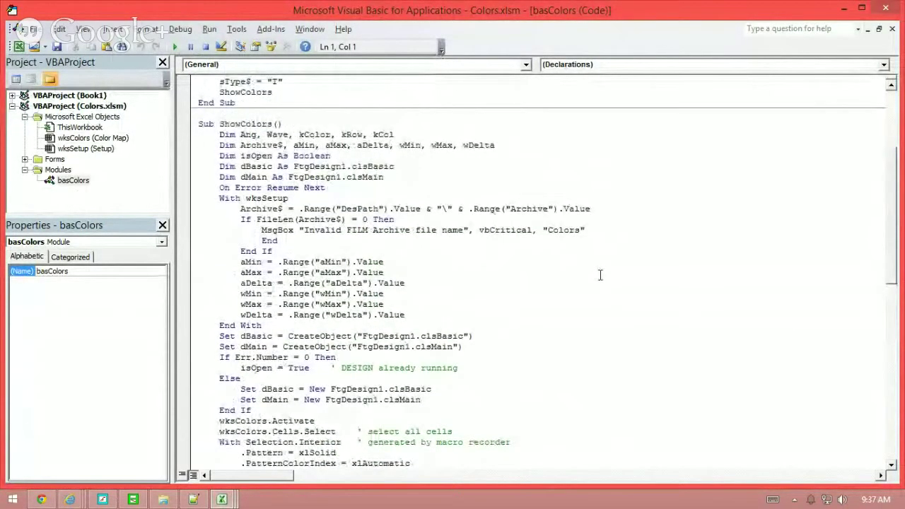
scroll(599, 275, down, 5)
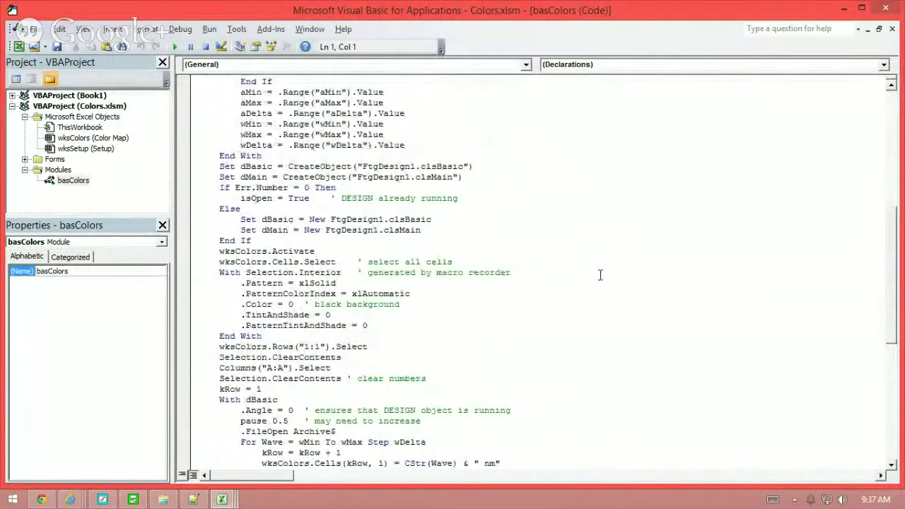
scroll(599, 275, down, 7)
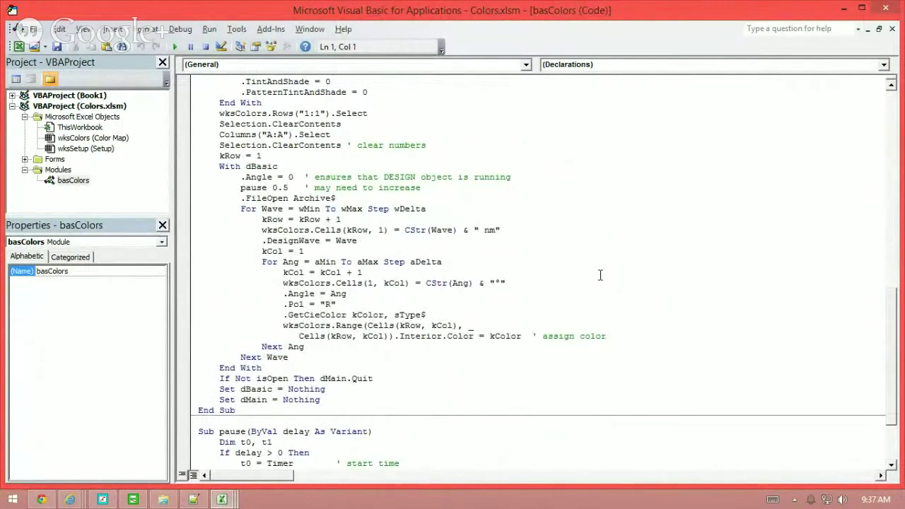
scroll(601, 275, up, 8)
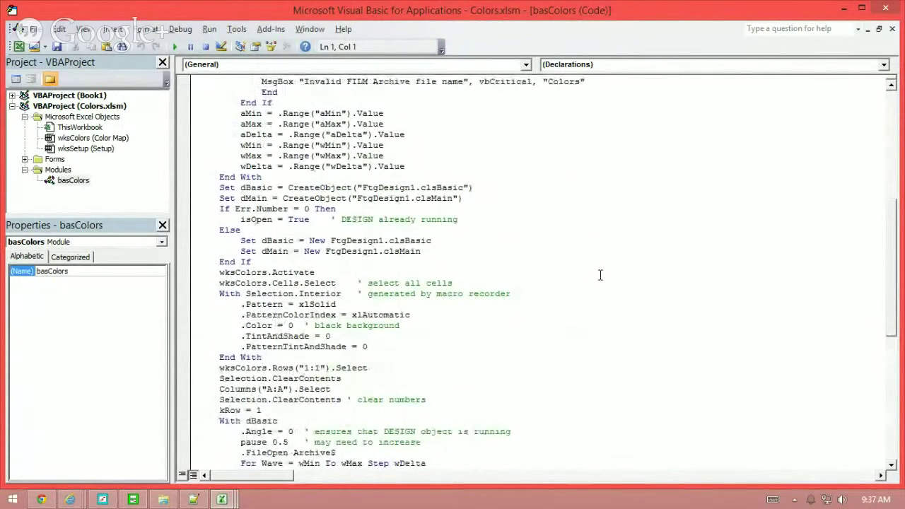
scroll(600, 275, up, 10)
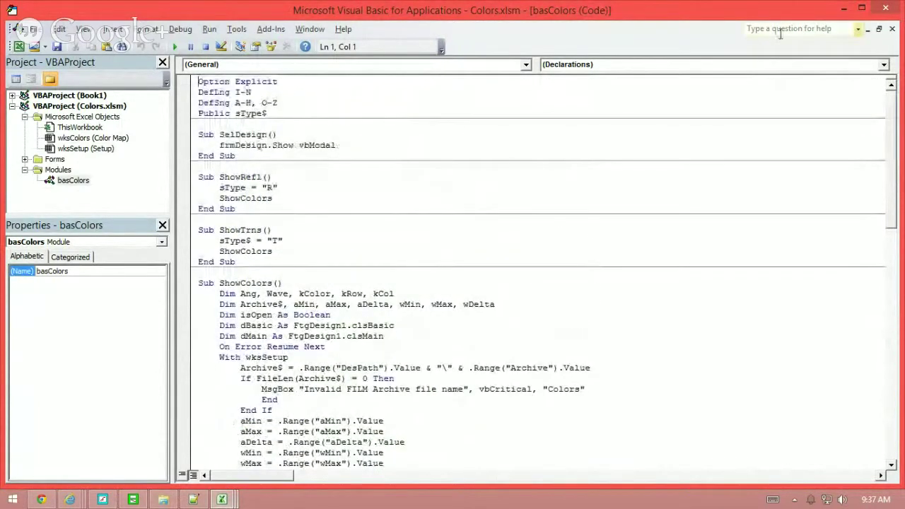
click(846, 8)
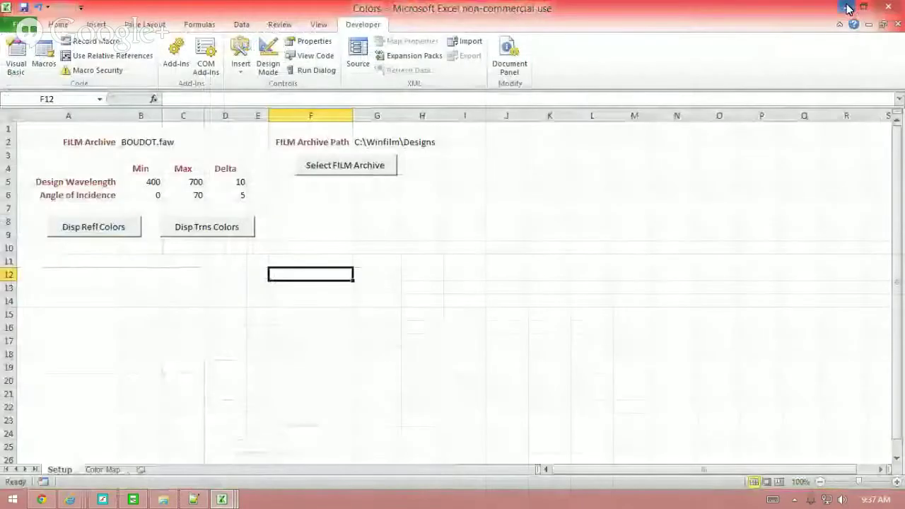
Step: Bring Chrome back, view the April 2014 tab, then return to the thin-film software article
click(848, 7)
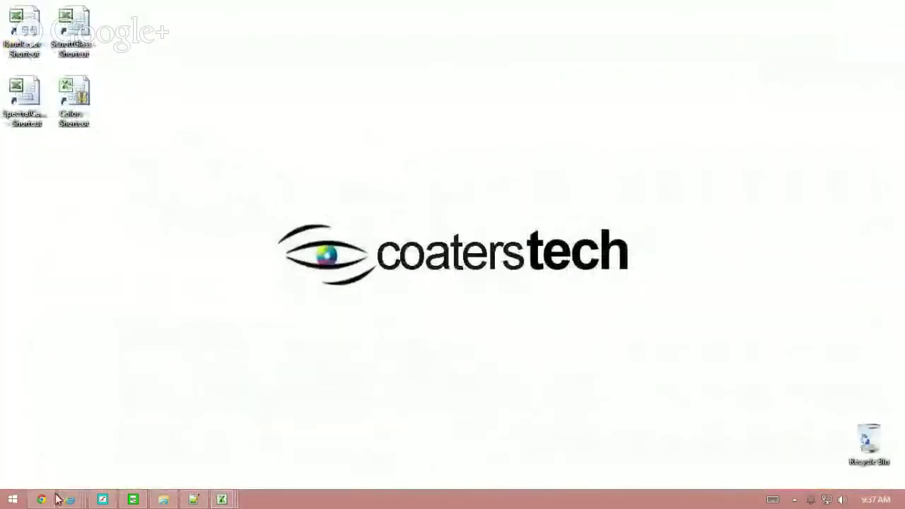
click(44, 499)
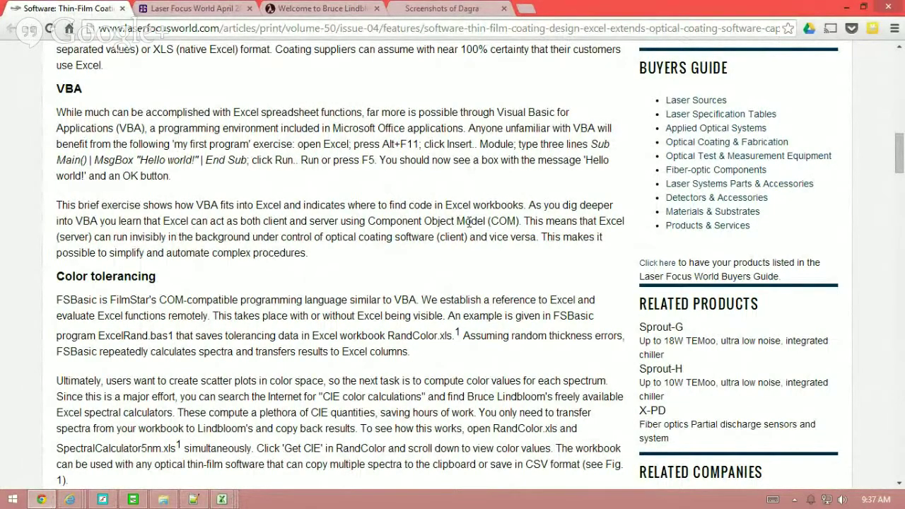
click(207, 7)
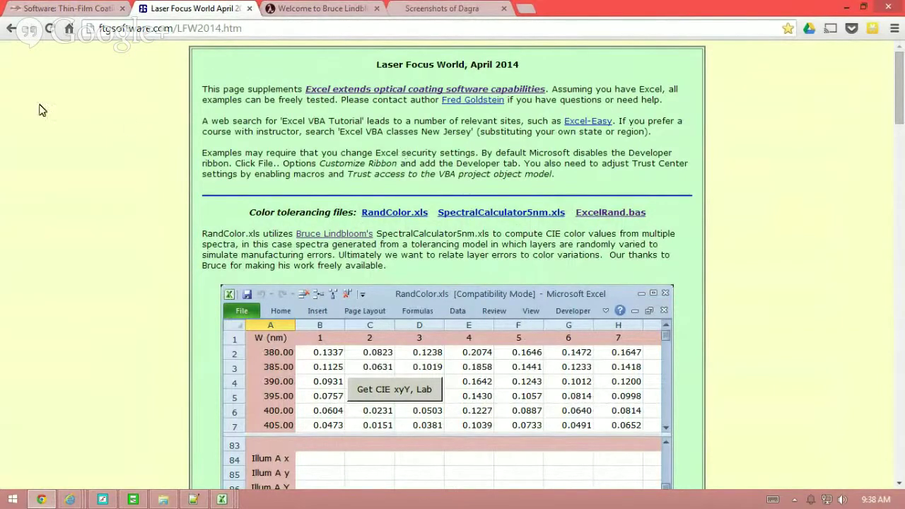
click(40, 7)
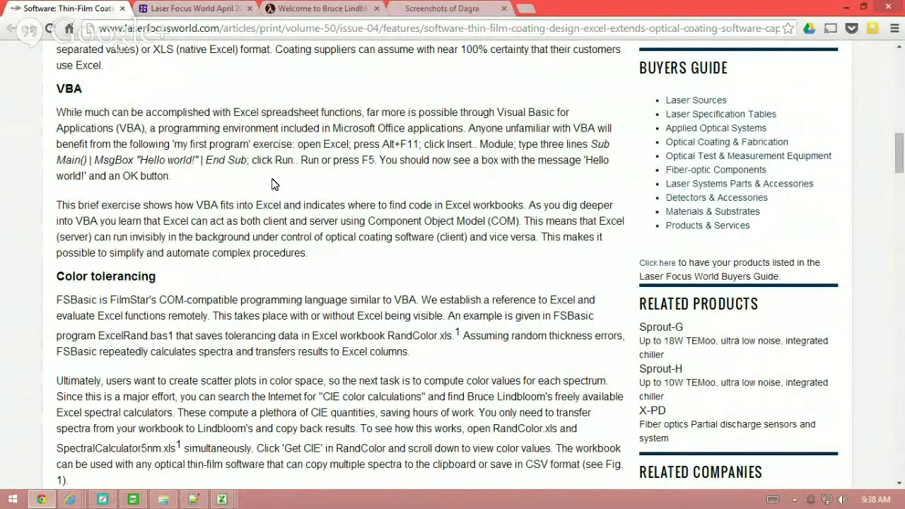
Step: Scroll the article down to the Color tolerancing section and its RandColor.xls Figure 1
scroll(274, 183, down, 3)
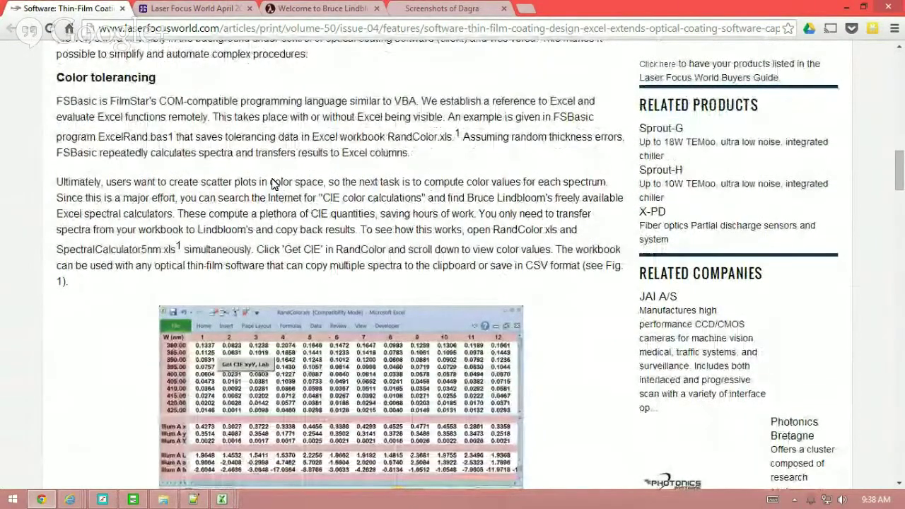
scroll(274, 184, down, 1)
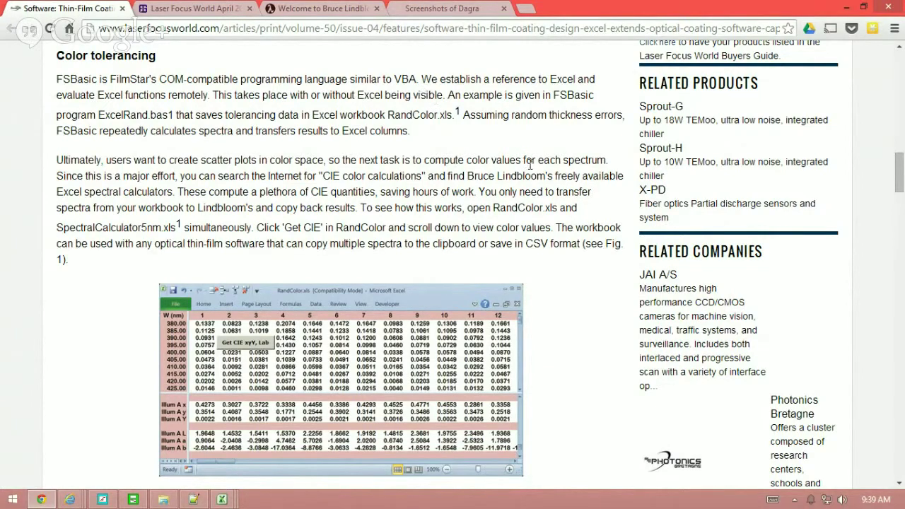
scroll(529, 164, down, 3)
scroll(529, 164, down, 1)
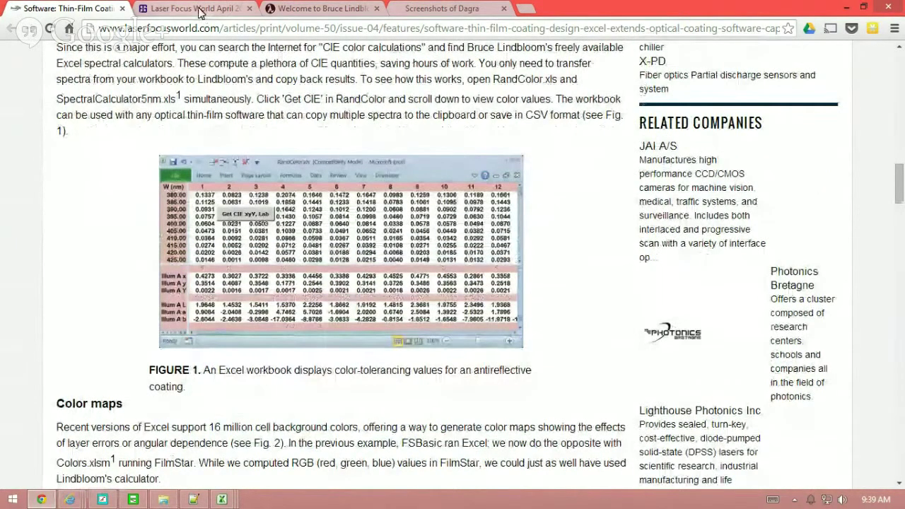
Step: Go to the LFW2014 tab, scroll past the RandColor screenshot, then open the Bruce Lindbloom tab
key(ctrl+Tab)
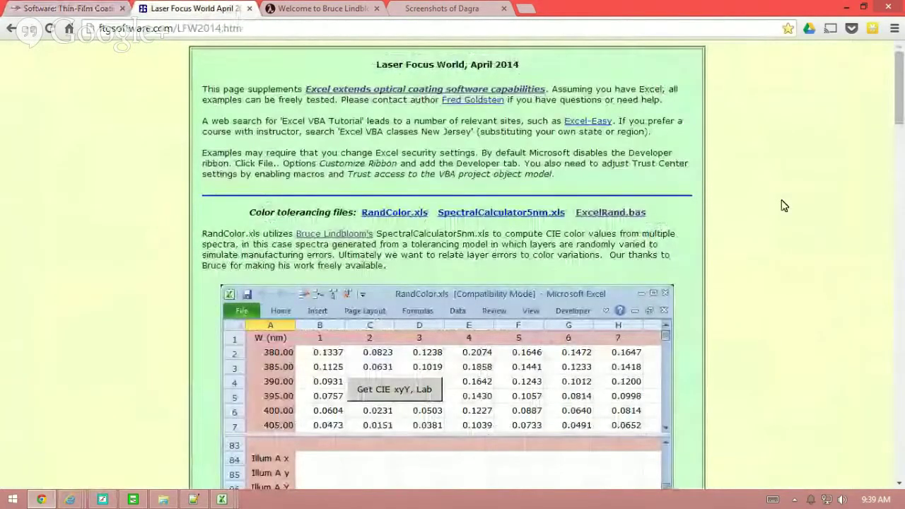
scroll(783, 205, down, 4)
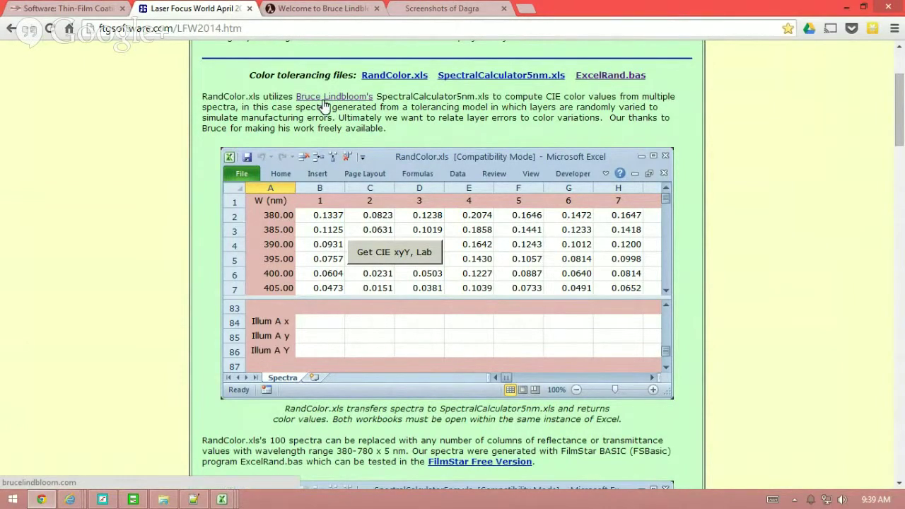
click(308, 8)
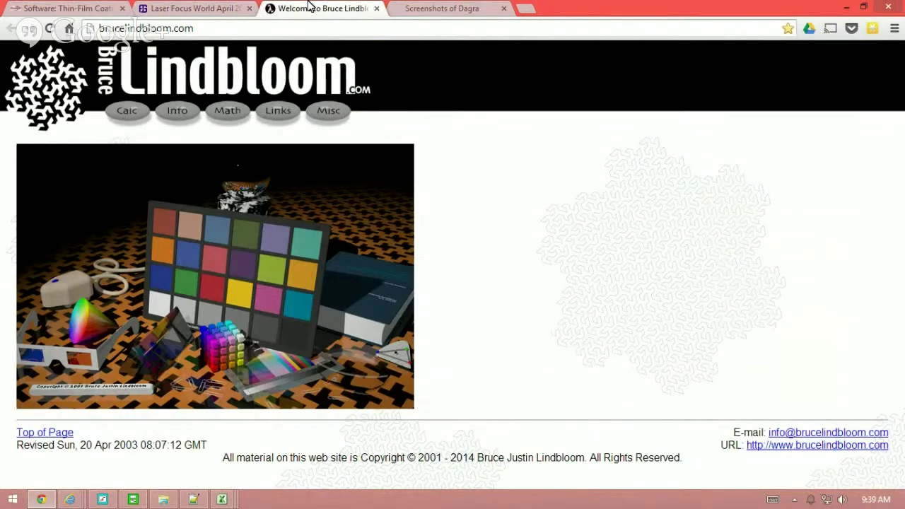
Step: Open Lindbloom's Spectral Calculator Spreadsheets page, then return to the Laser Focus World April tab
click(126, 113)
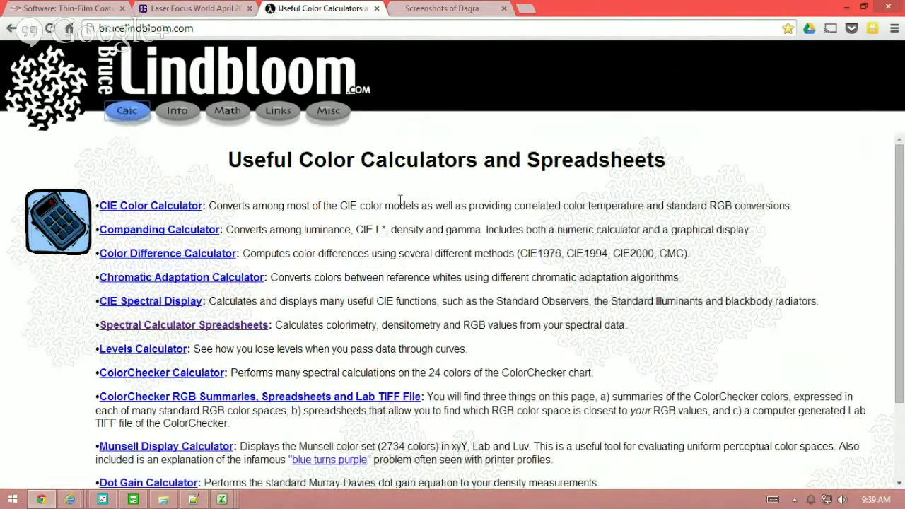
click(235, 329)
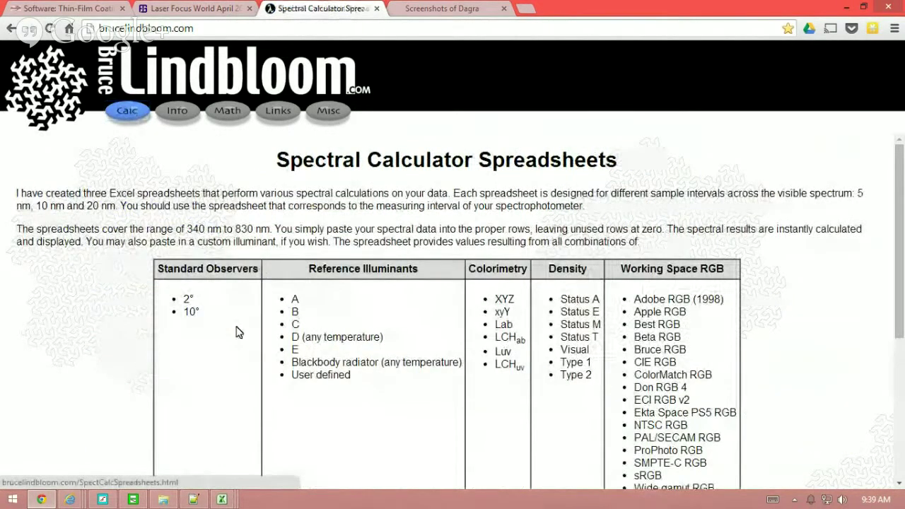
scroll(556, 285, down, 4)
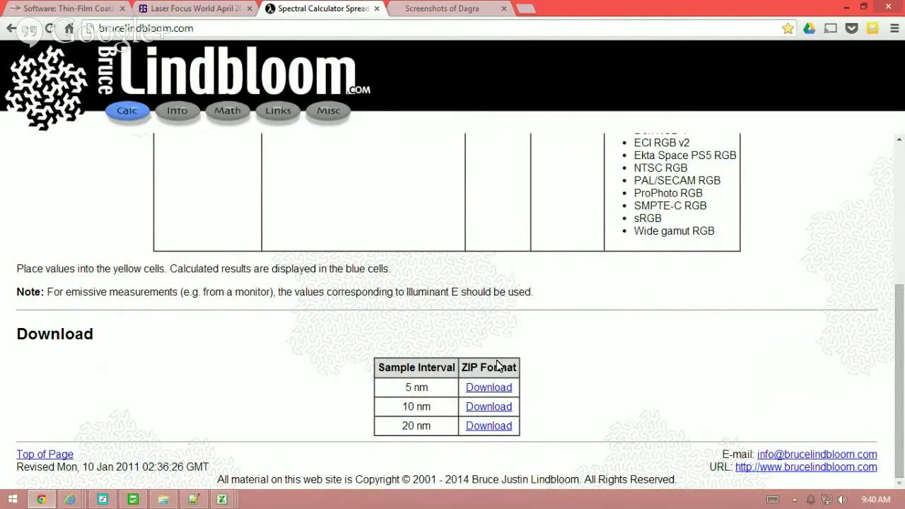
click(196, 7)
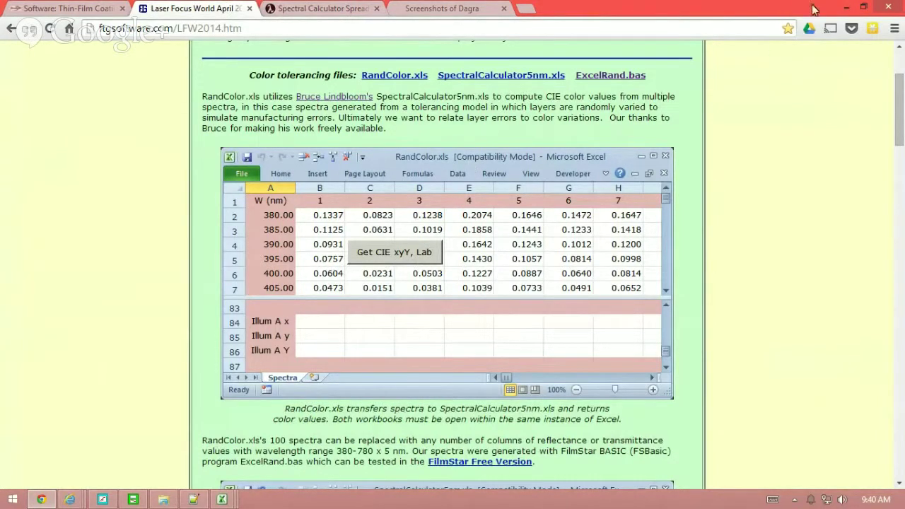
Step: Open the RandColor and SpectralCalculator5nm workbooks from their desktop shortcuts
click(846, 7)
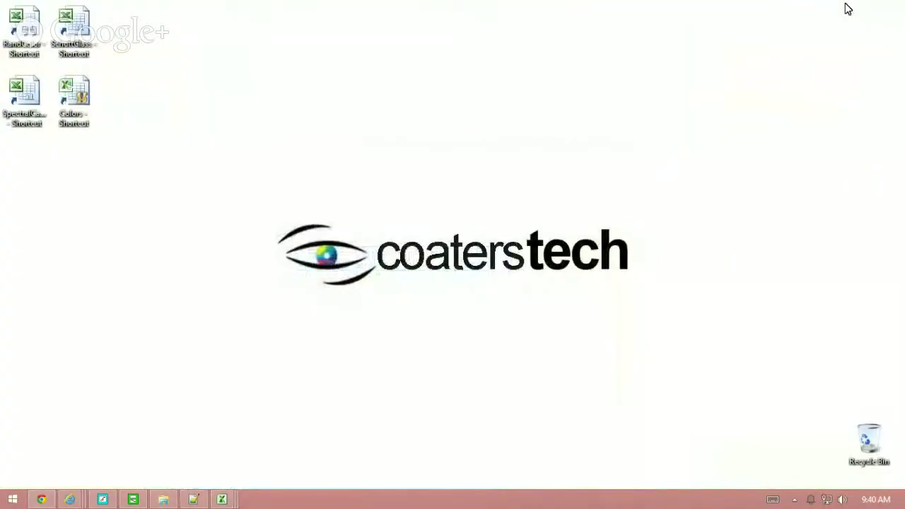
double_click(26, 31)
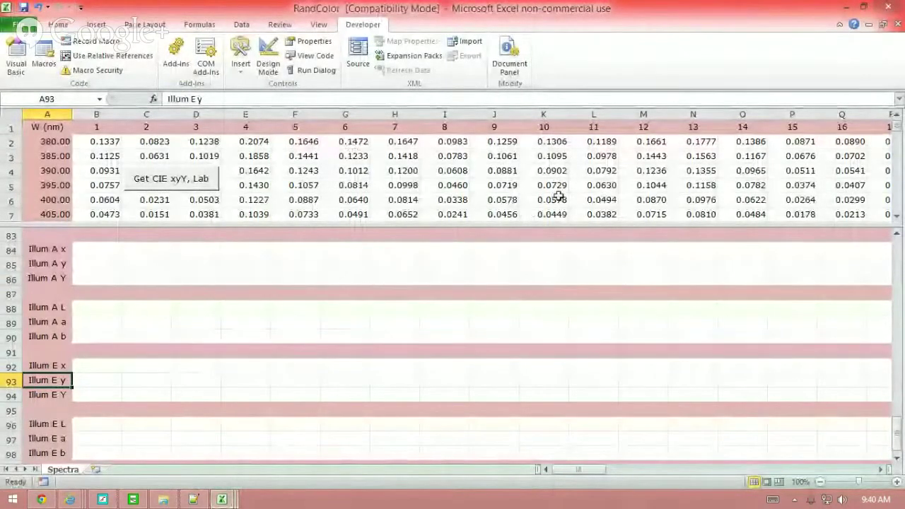
click(846, 7)
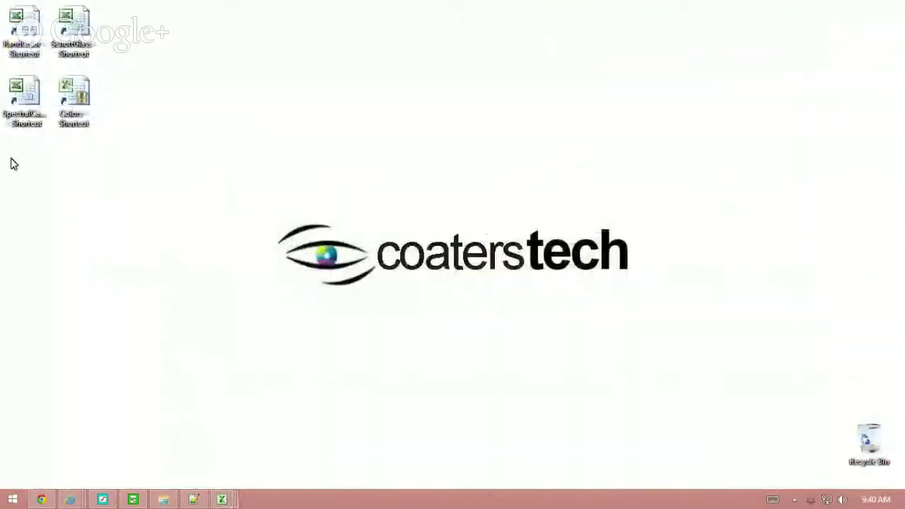
double_click(22, 96)
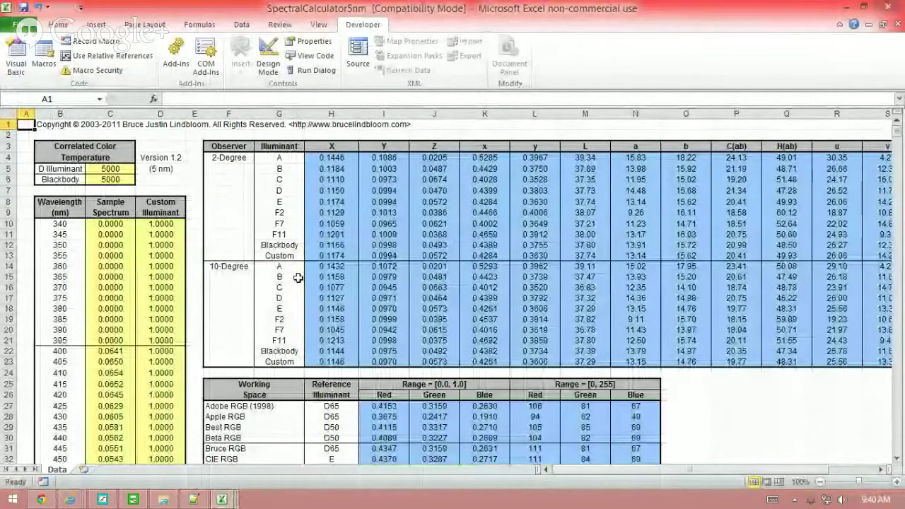
Step: Check the FilmStar DESIGN plot, then minimize it to show SpectralCalculator5nm
mouse_move(105, 502)
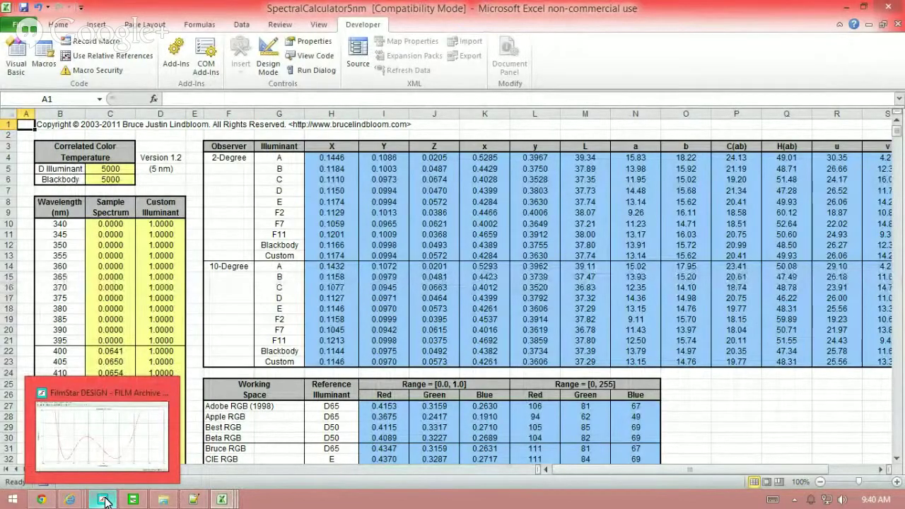
click(104, 500)
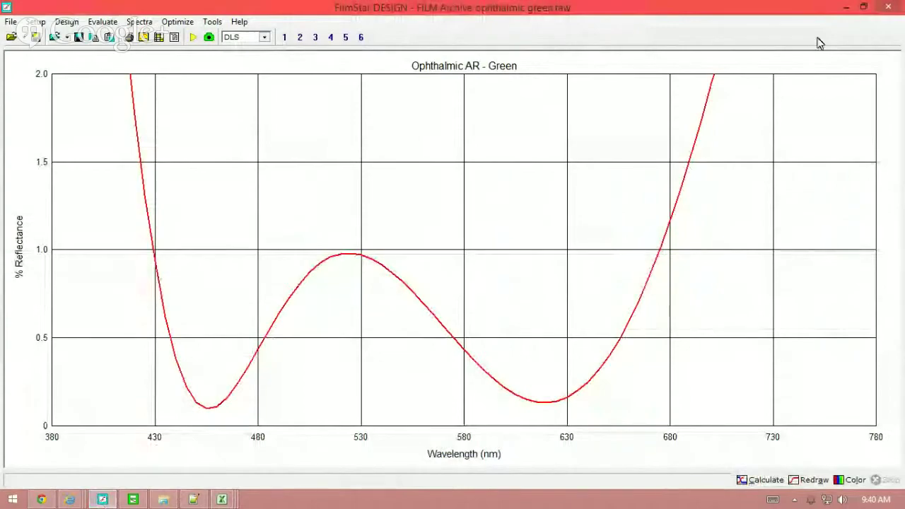
click(846, 7)
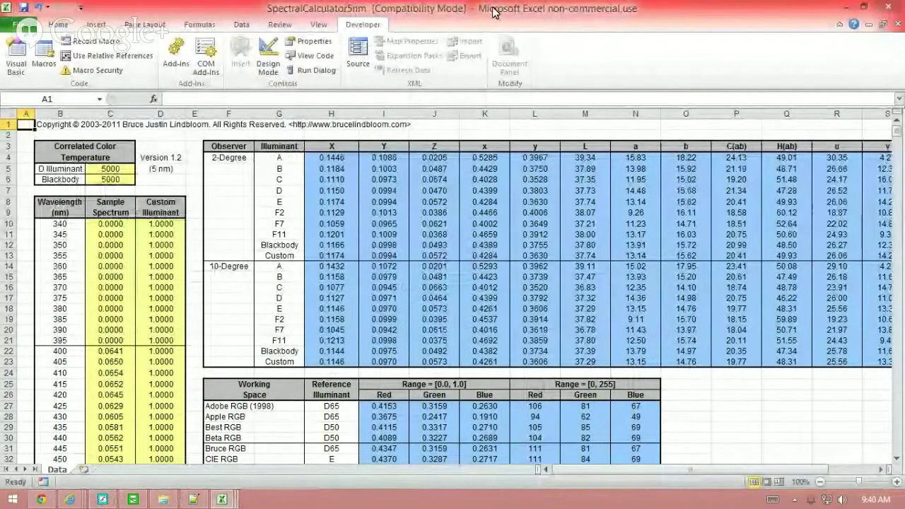
Step: Scroll the Data sheet and select the 400 nm Sample Spectrum value in C22
scroll(650, 178, down, 2)
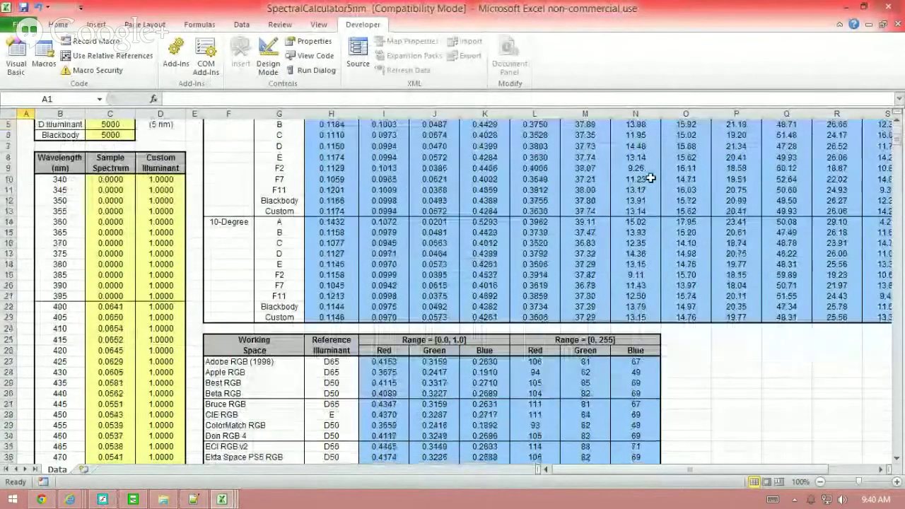
scroll(650, 179, down, 2)
scroll(650, 178, up, 2)
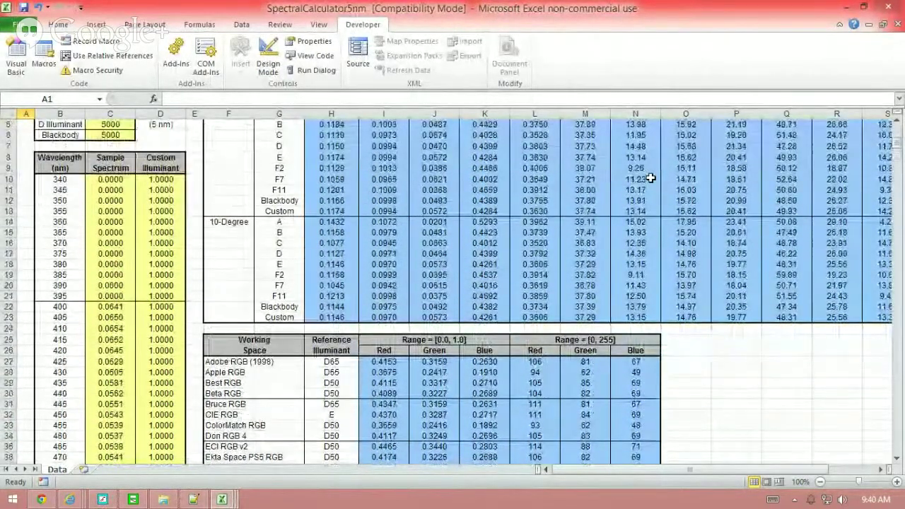
scroll(650, 178, up, 2)
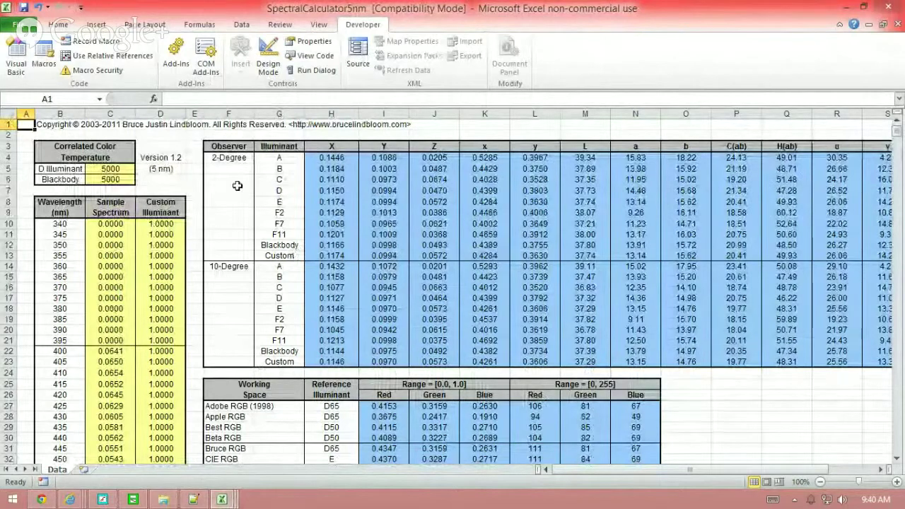
scroll(560, 317, down, 3)
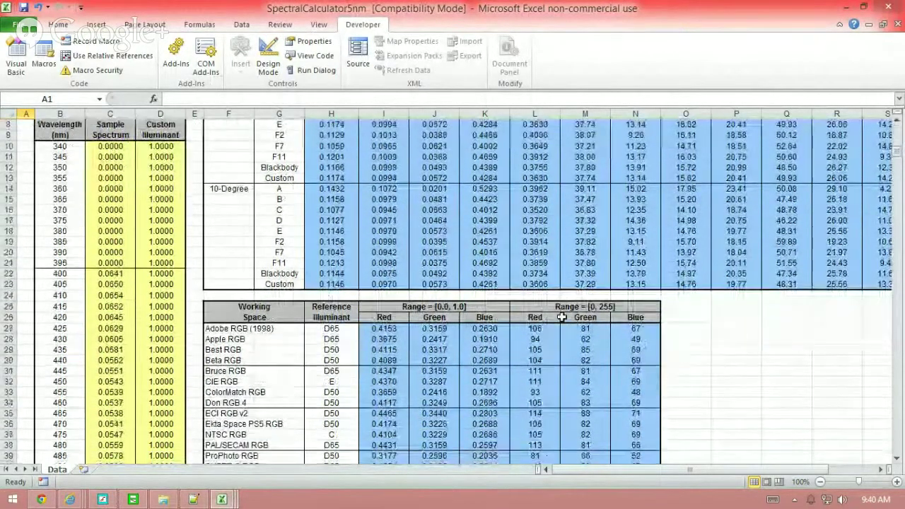
scroll(561, 318, down, 3)
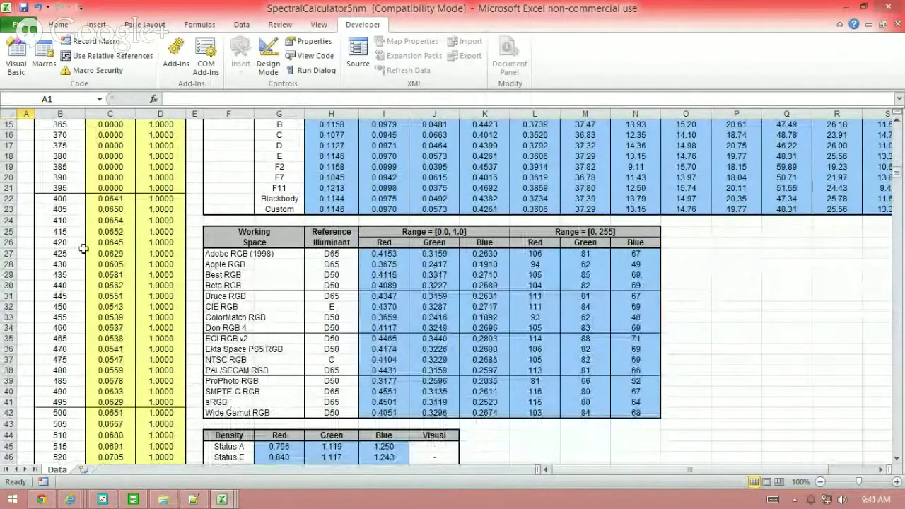
scroll(83, 249, up, 3)
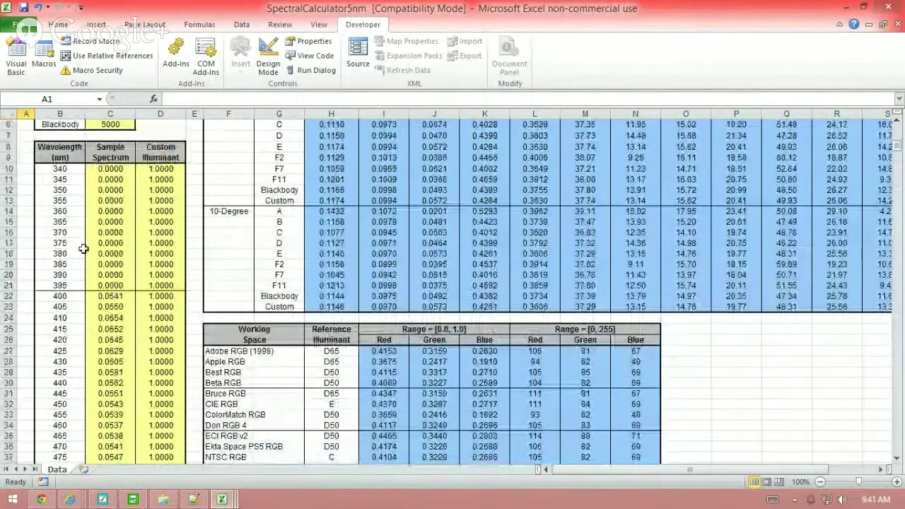
click(108, 297)
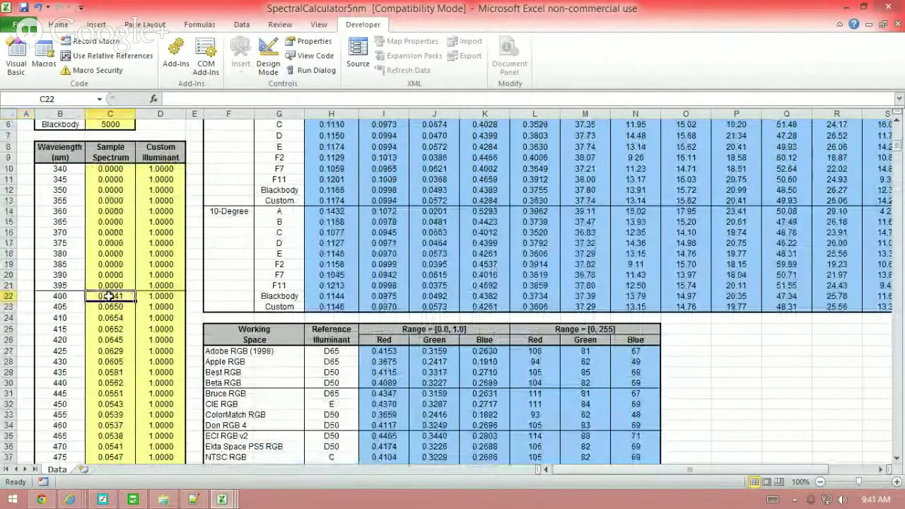
Step: Scroll further through the Sample Spectrum, then bring FilmStar DESIGN to the front
scroll(113, 368, down, 4)
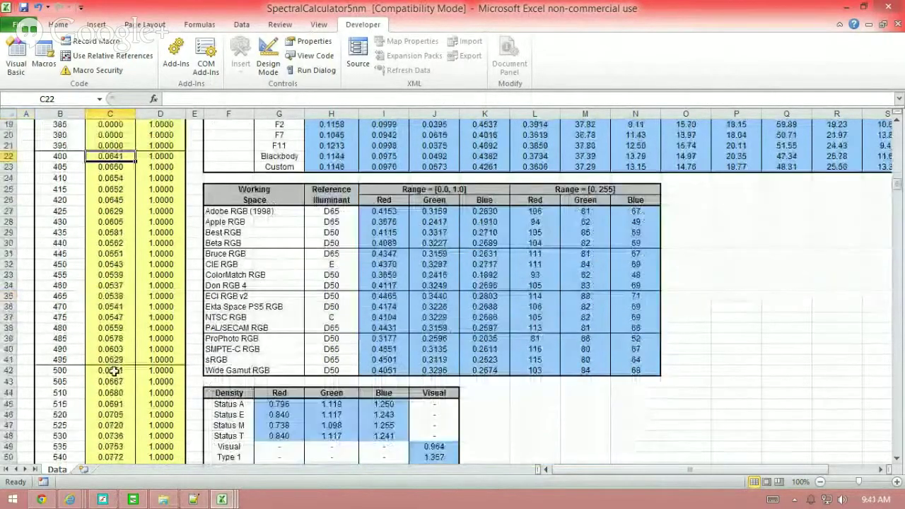
scroll(114, 371, down, 12)
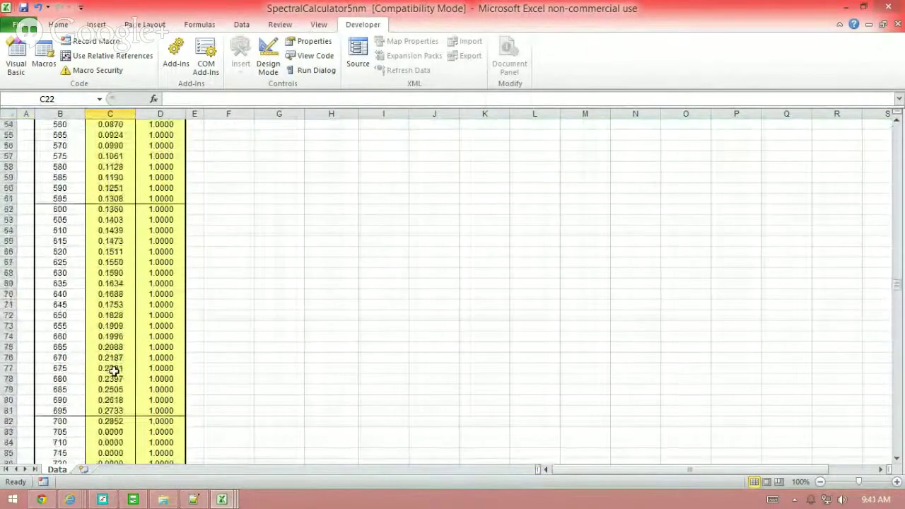
scroll(113, 371, down, 1)
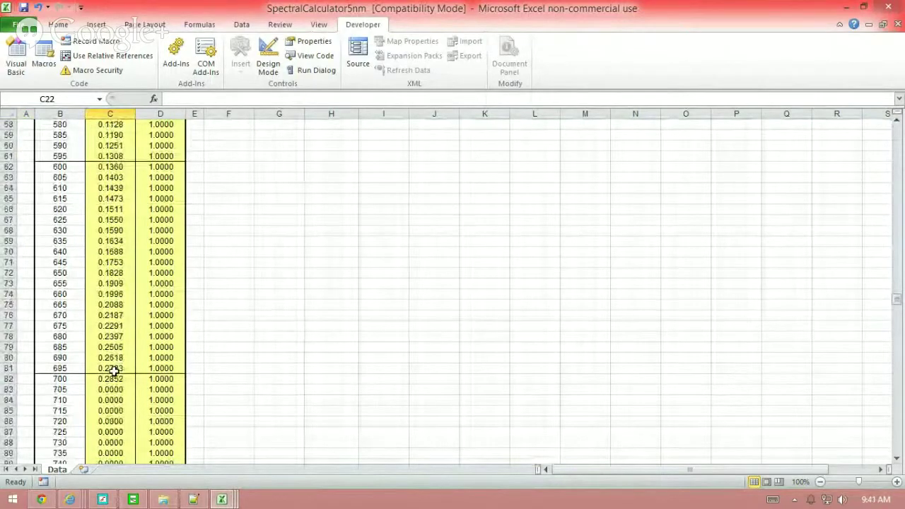
scroll(113, 371, up, 19)
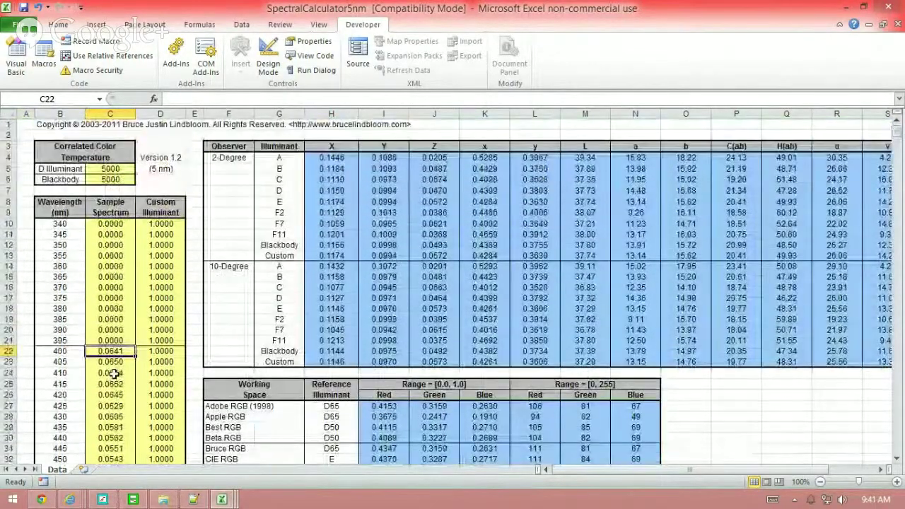
click(102, 502)
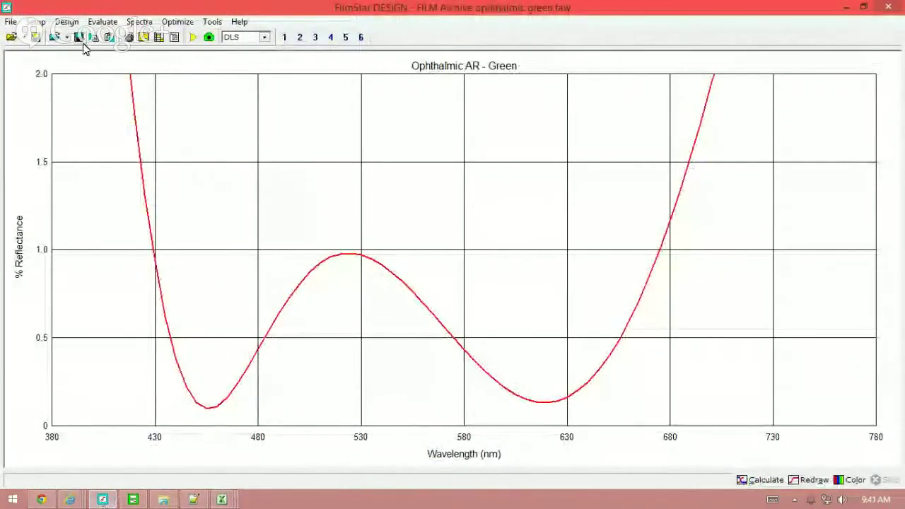
Step: Verify the Graph Axes 5 nm interval over 380–780 nm, then minimize FilmStar DESIGN
click(37, 22)
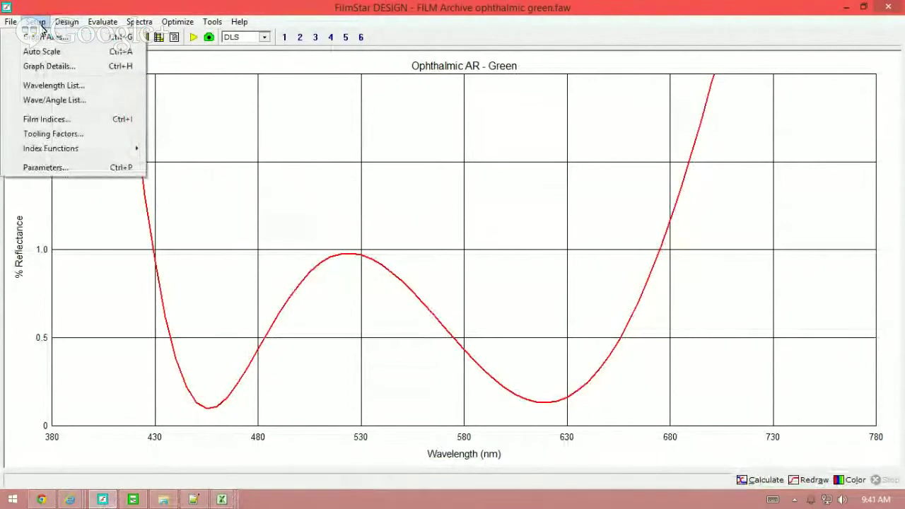
click(42, 36)
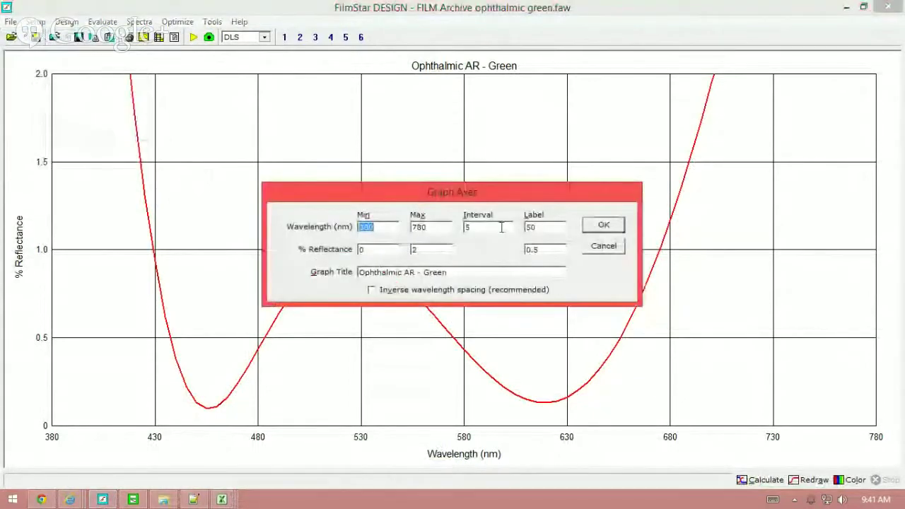
double_click(479, 229)
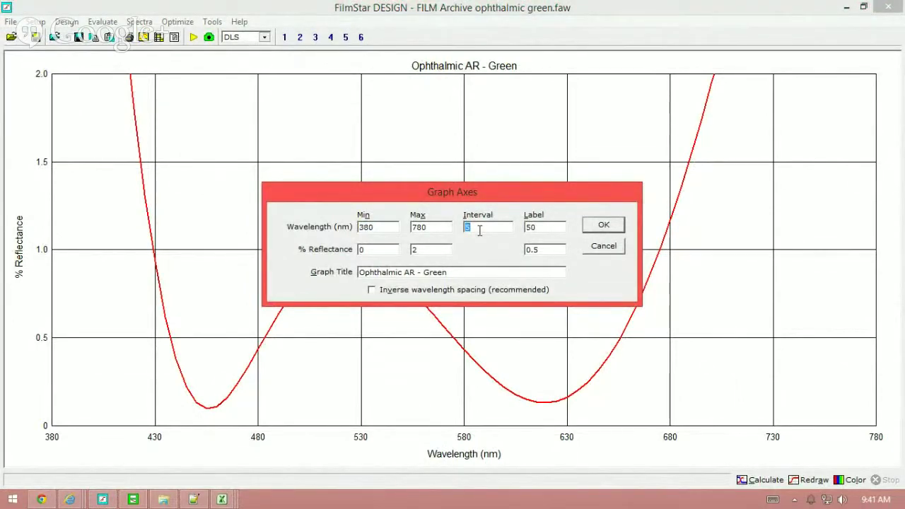
click(593, 226)
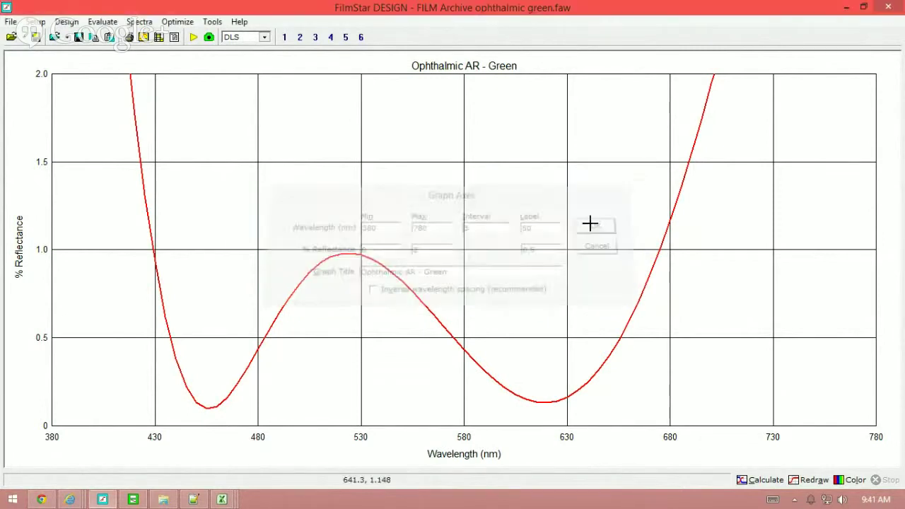
click(846, 6)
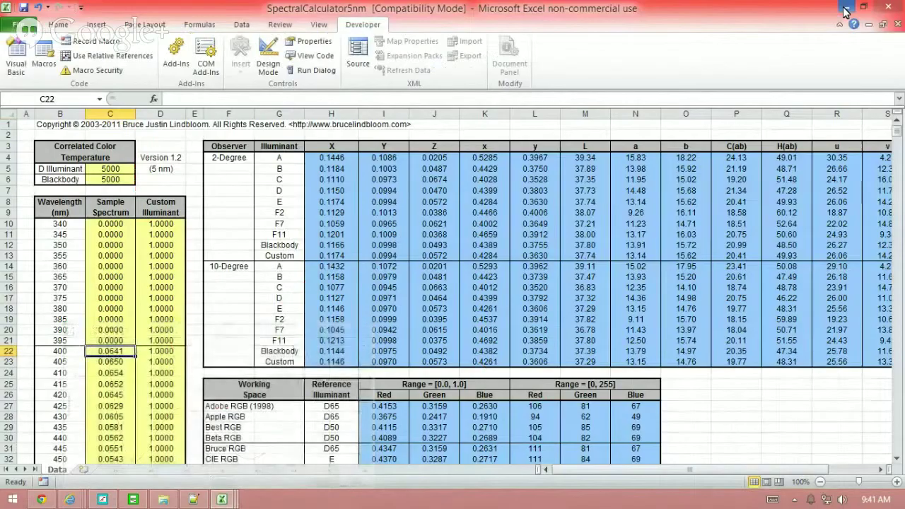
mouse_move(233, 499)
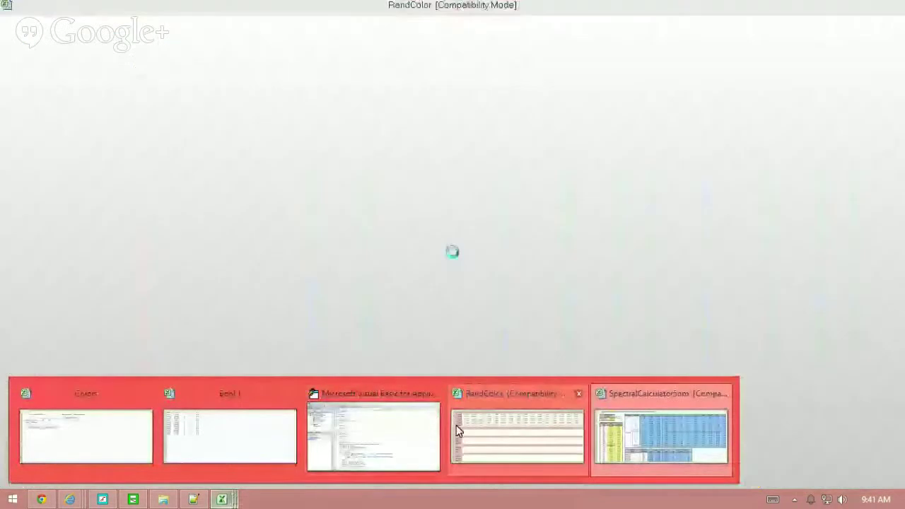
click(456, 425)
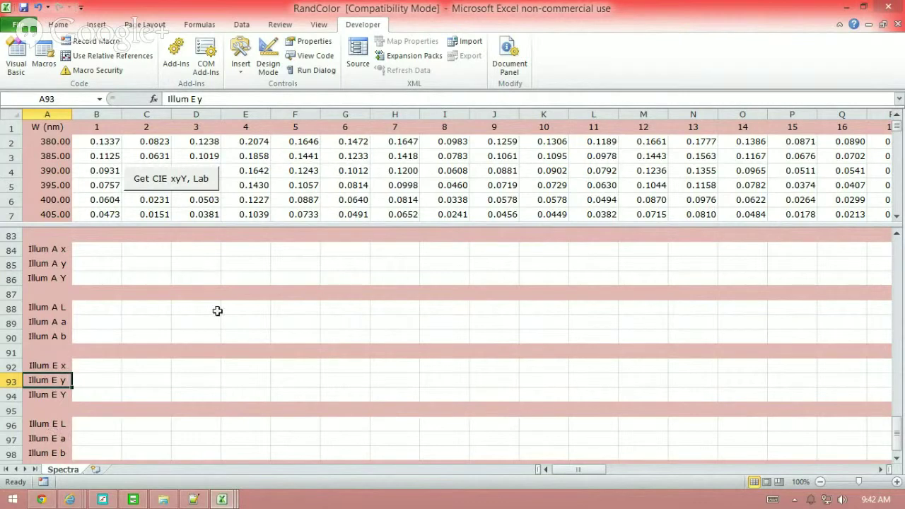
click(185, 185)
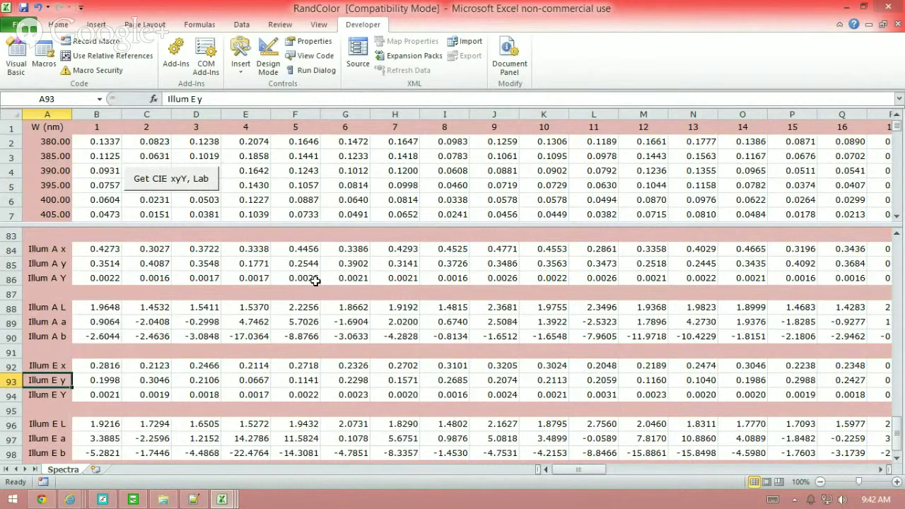
double_click(250, 336)
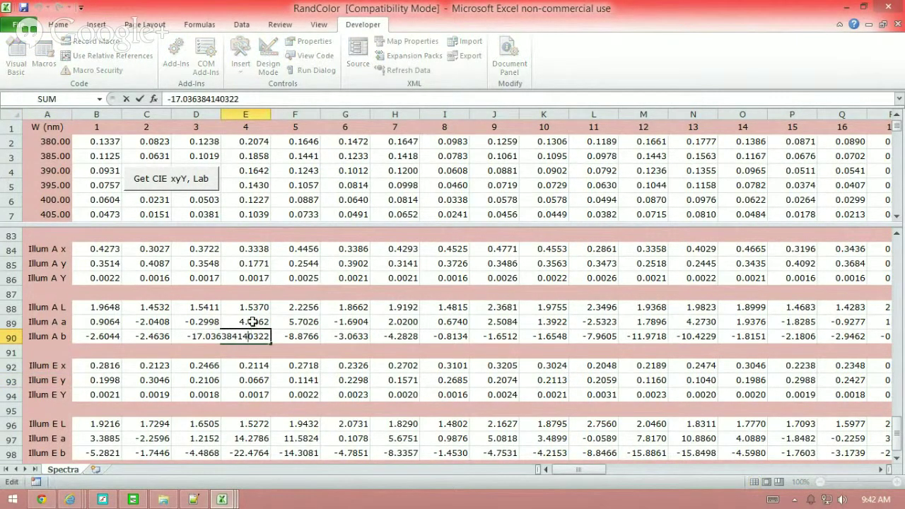
click(253, 320)
click(253, 308)
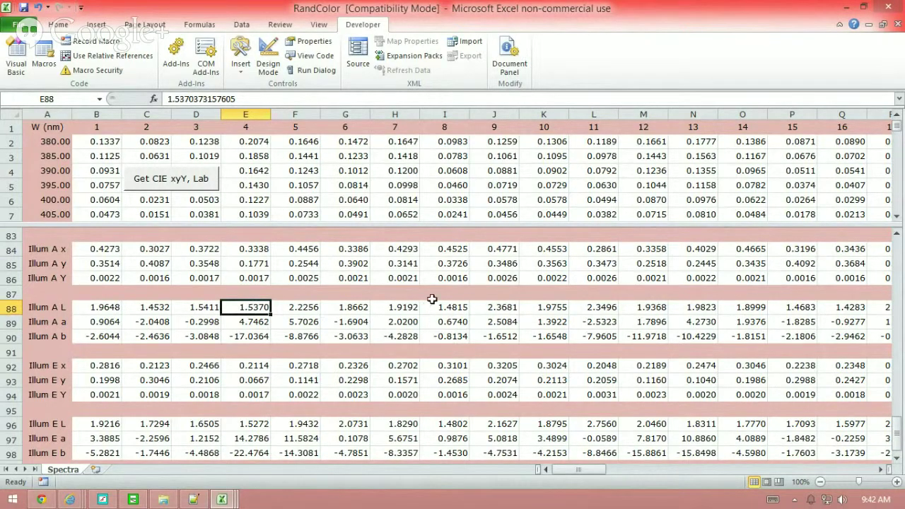
mouse_move(225, 498)
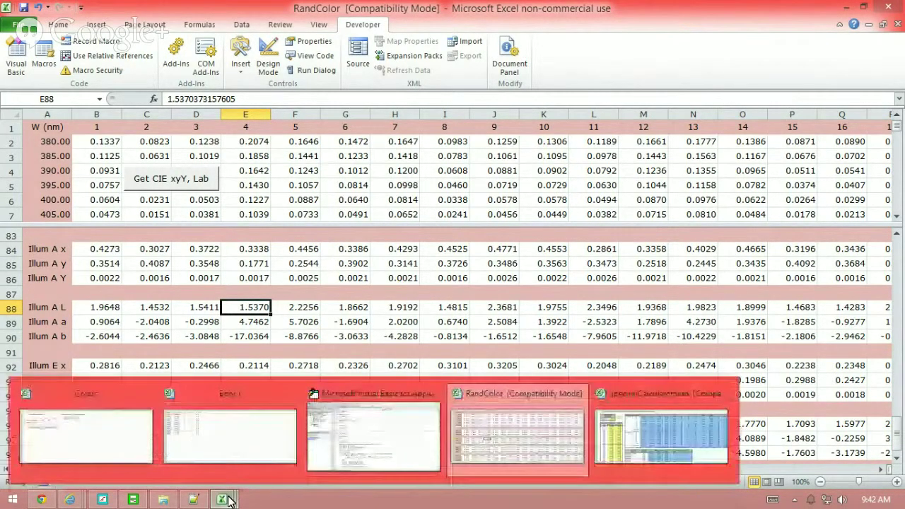
Step: In SpectralCalculator5nm, check the 380 nm value in C18, scroll the Data sheet, then minimize Excel
click(651, 440)
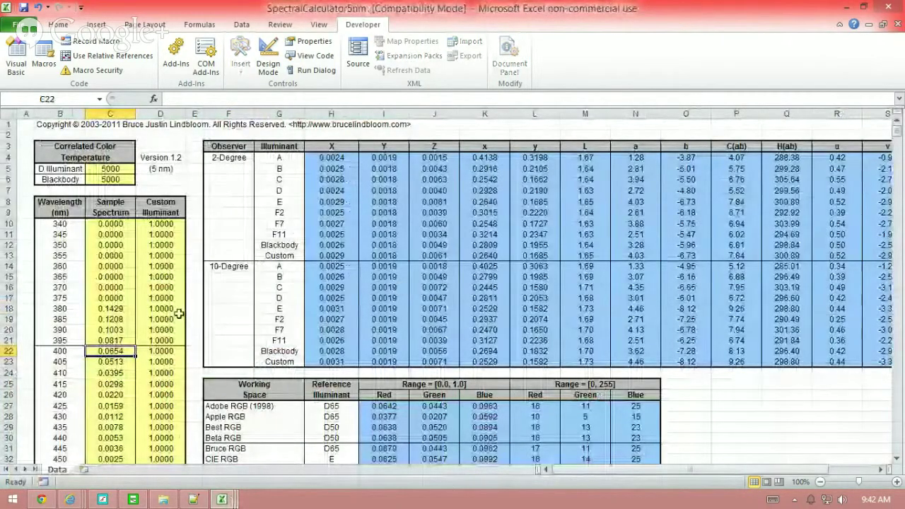
click(125, 308)
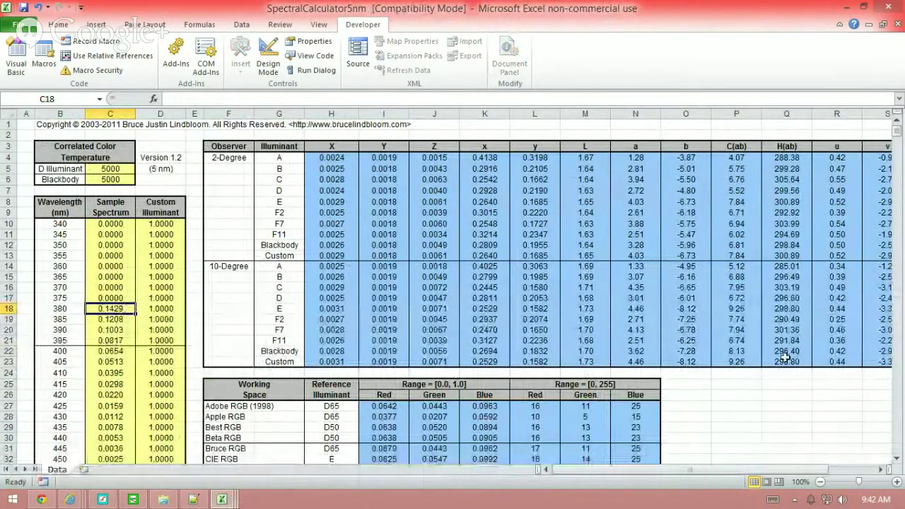
scroll(785, 357, down, 7)
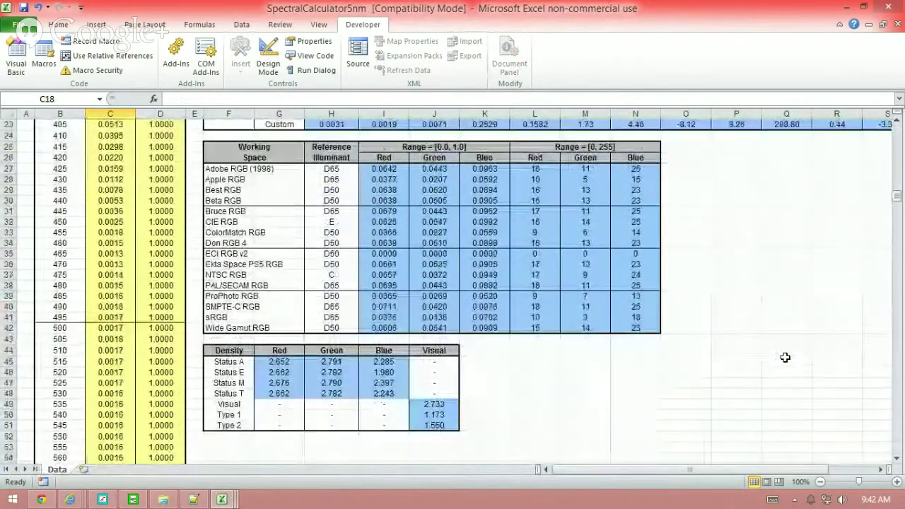
scroll(784, 357, down, 9)
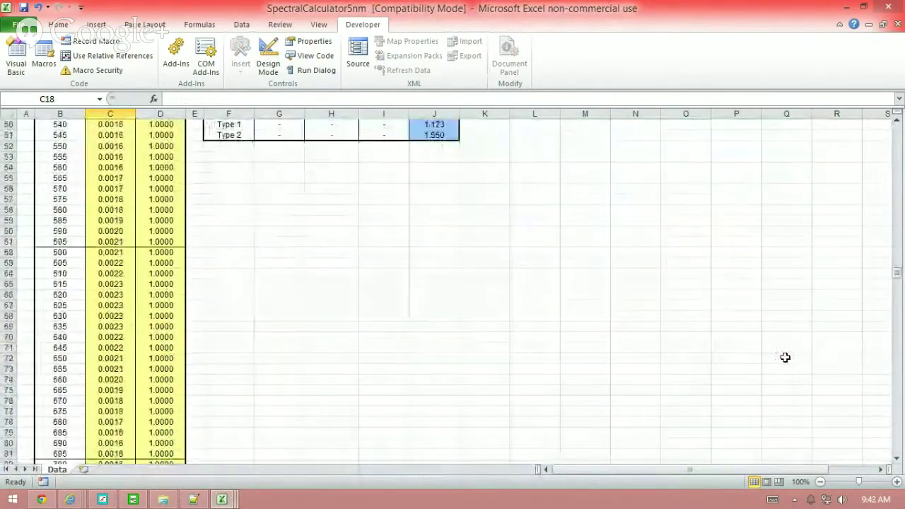
scroll(785, 357, down, 7)
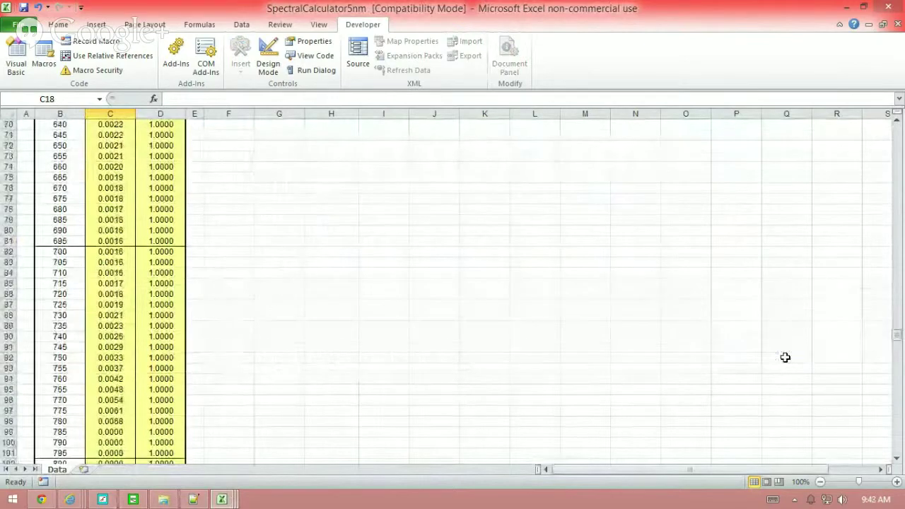
scroll(784, 357, up, 19)
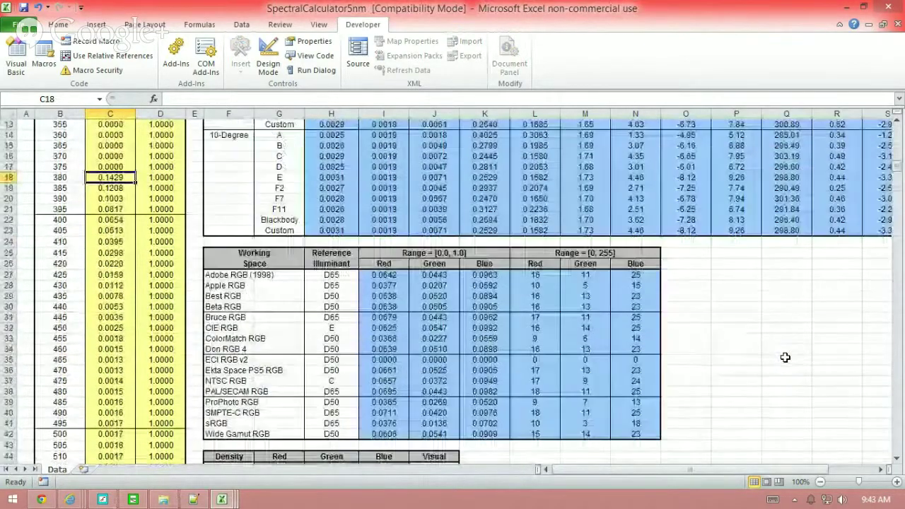
scroll(785, 357, up, 4)
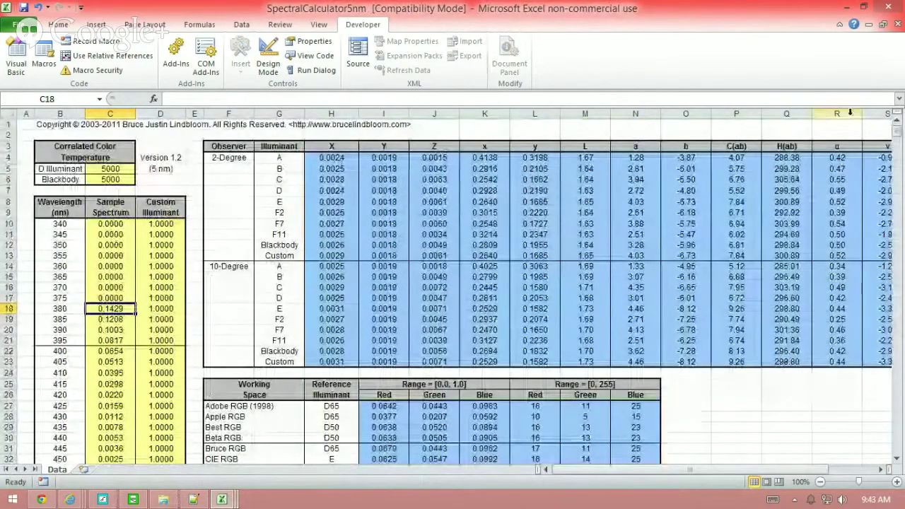
click(846, 9)
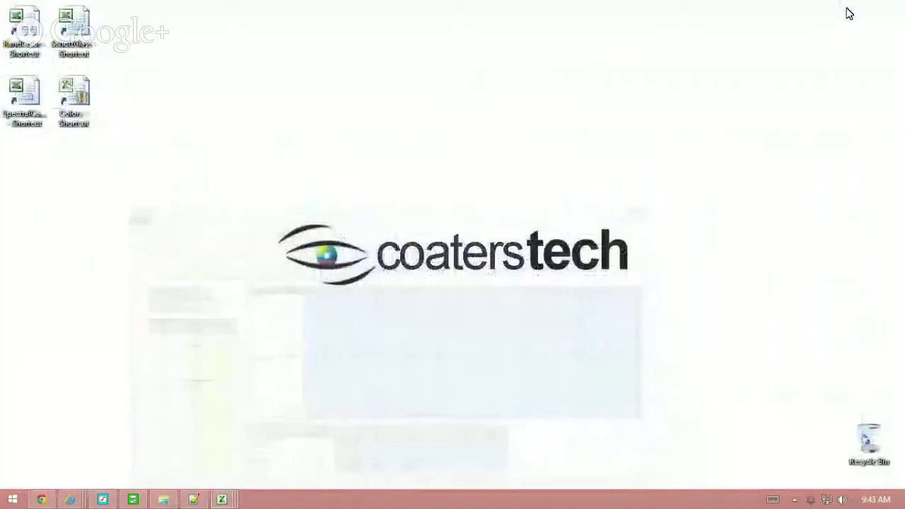
Step: Restore FilmStar DESIGN and run Excel Rand tolerancing, filling RandColor with three spectra
click(99, 501)
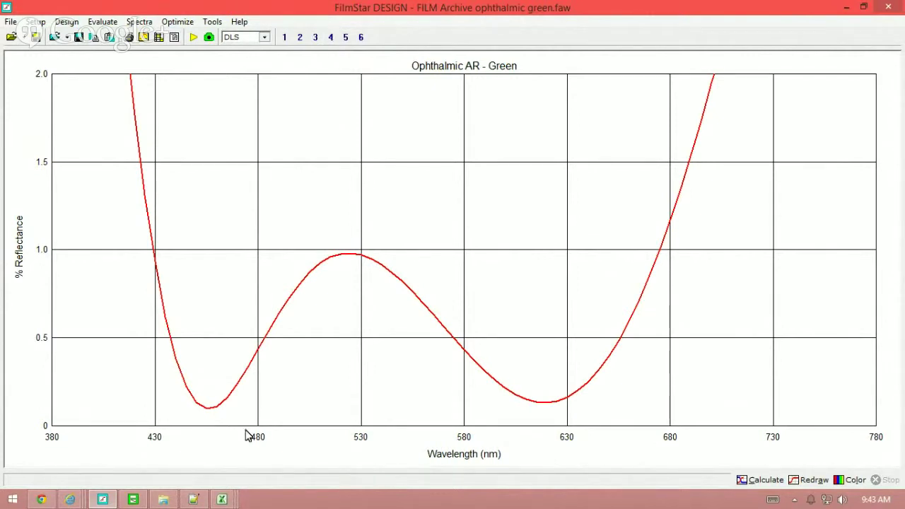
click(331, 37)
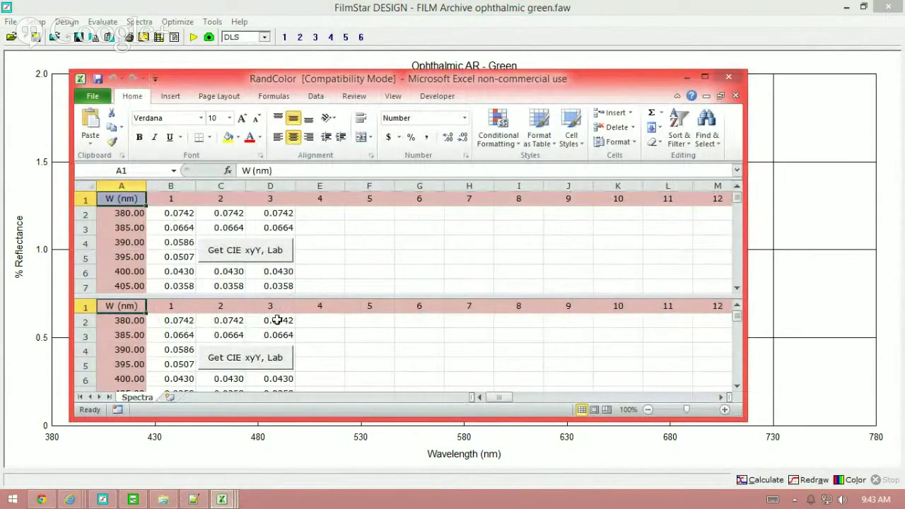
Step: Open ExcelRand.bas, highlight the line 18 iteration comment, and minimize the RandColor workbook
click(198, 500)
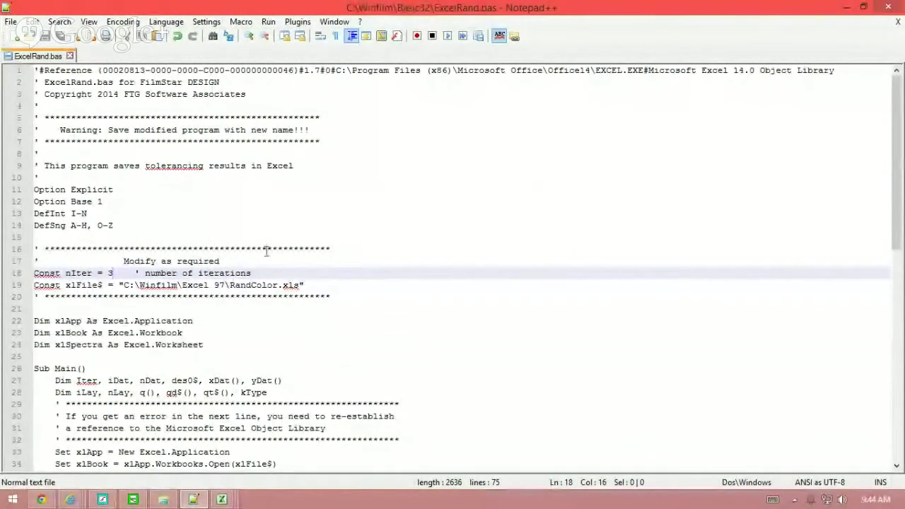
drag(146, 274, 252, 272)
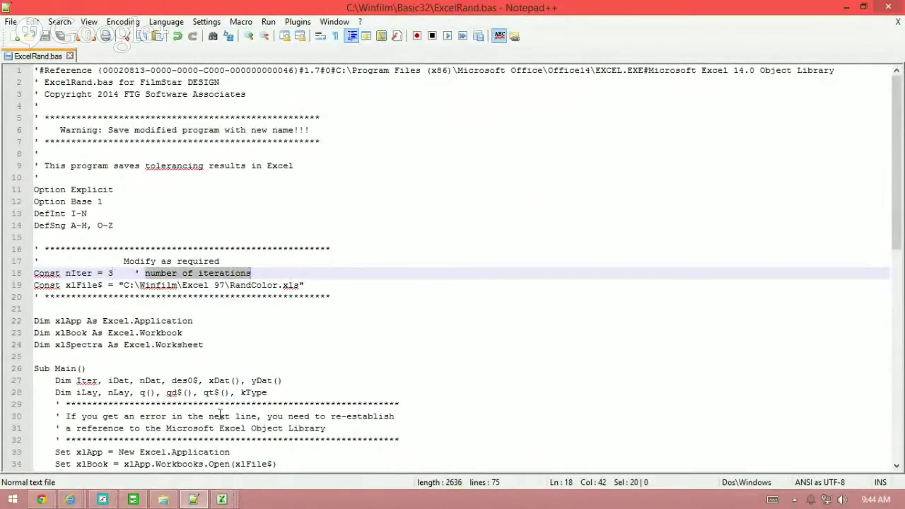
mouse_move(221, 499)
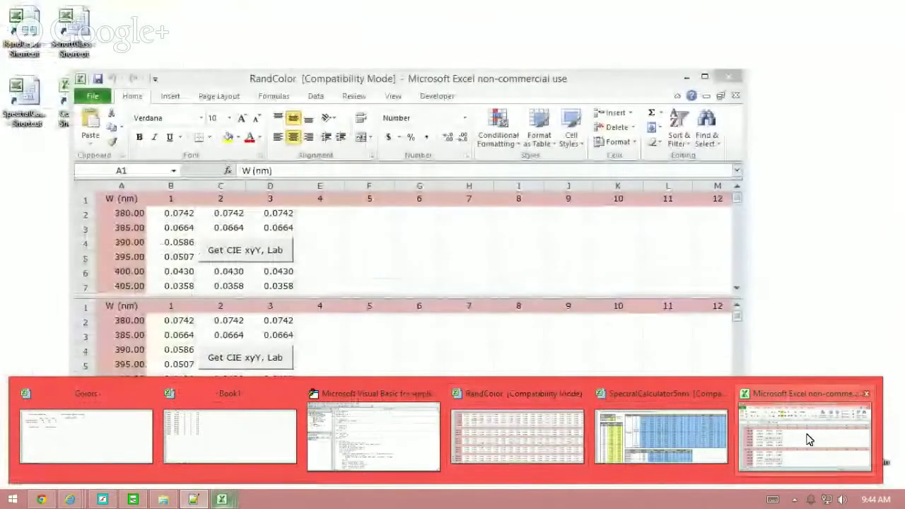
click(807, 434)
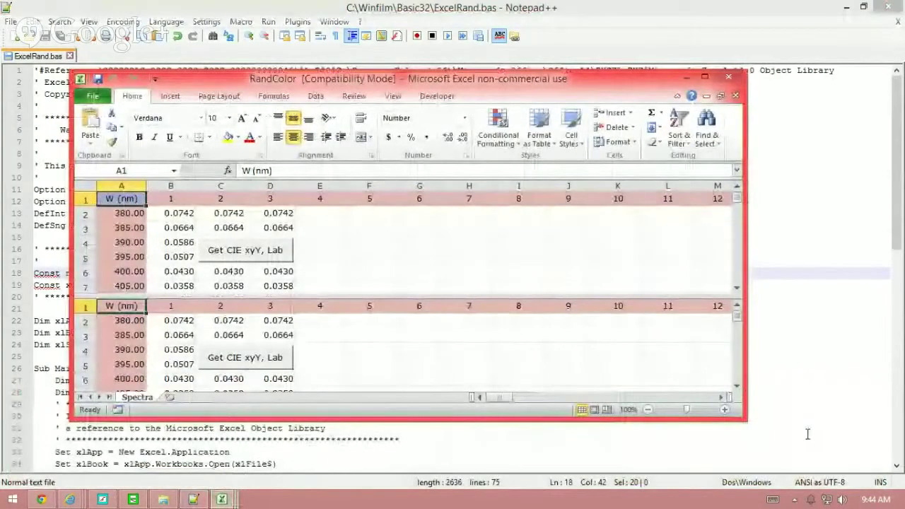
click(686, 78)
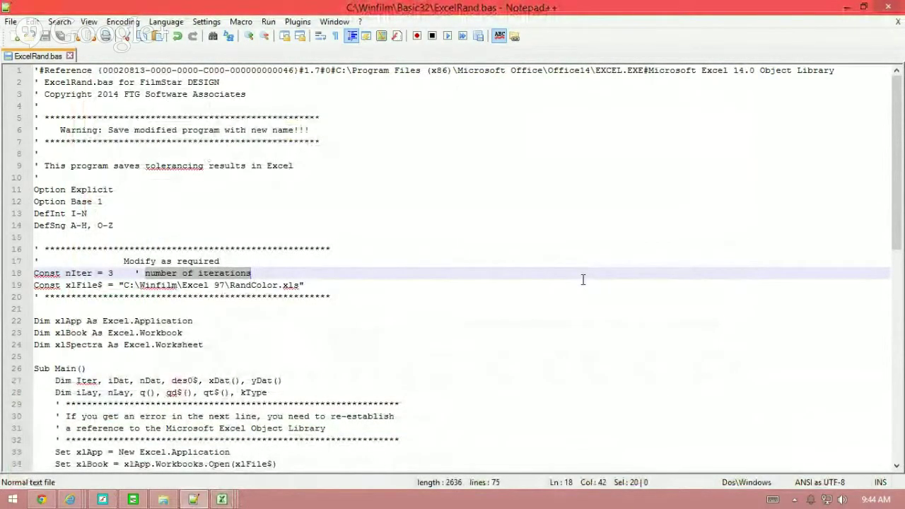
scroll(582, 279, down, 8)
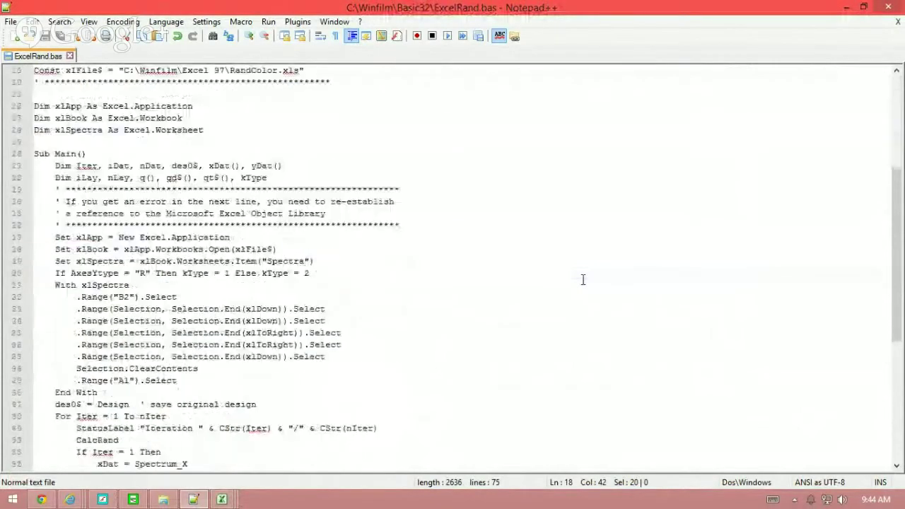
scroll(583, 280, down, 7)
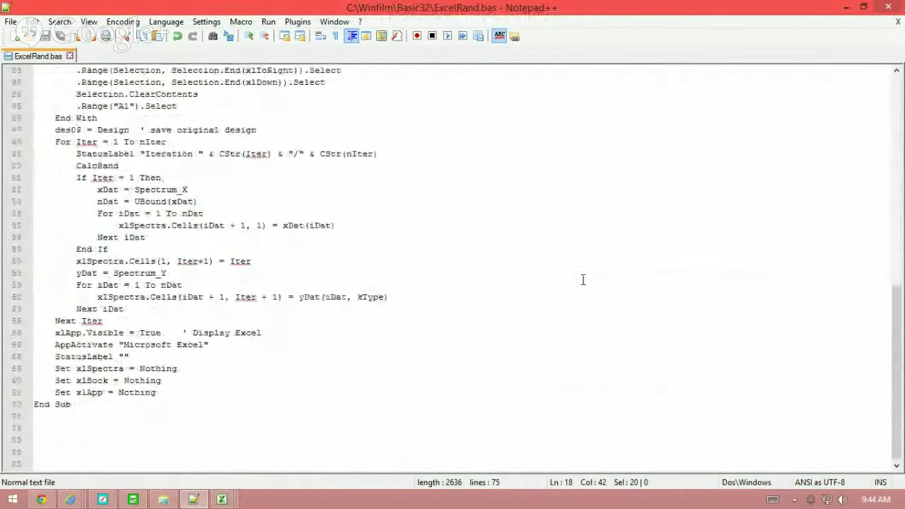
scroll(583, 279, up, 17)
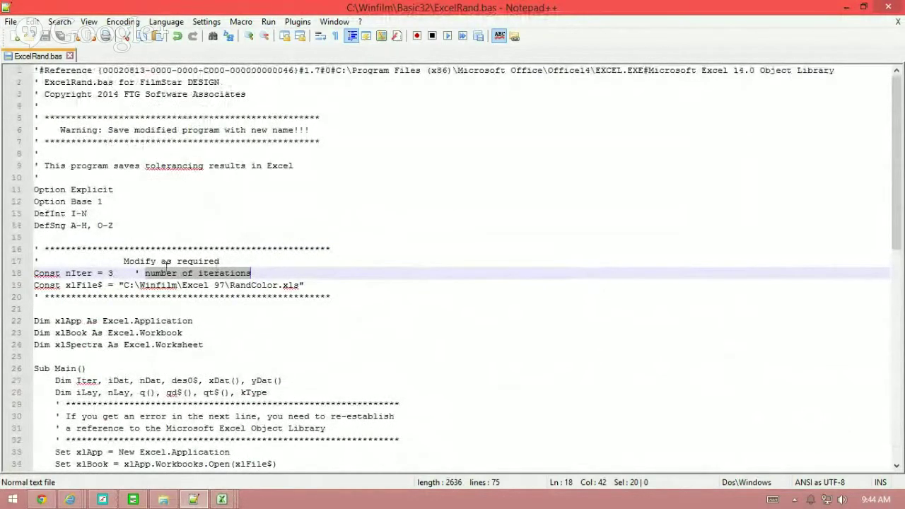
Step: Change nIter from 3 to 100, save ExcelRand.bas, and return to FilmStar
click(116, 272)
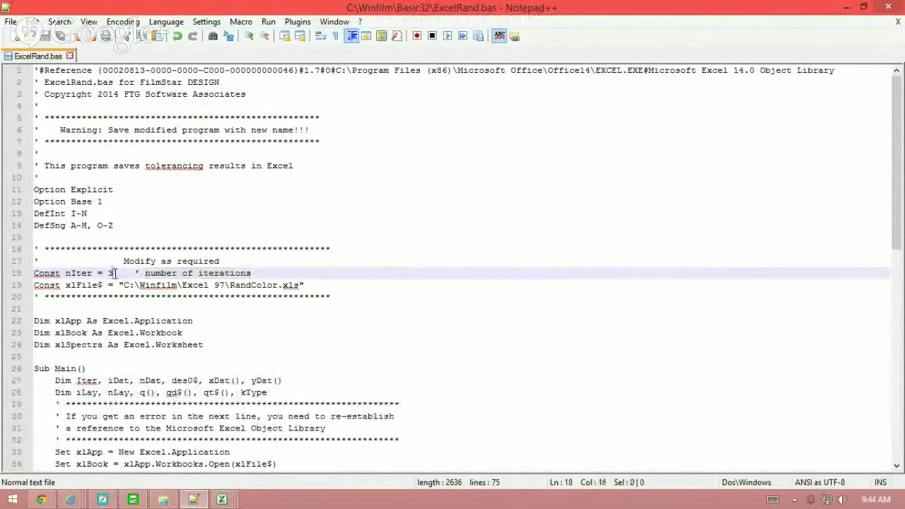
key(BackSpace)
text(100)
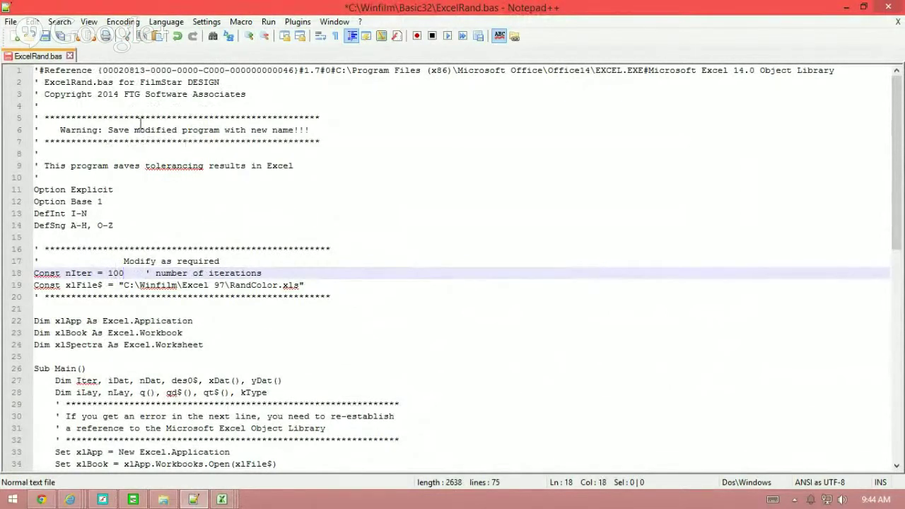
click(44, 37)
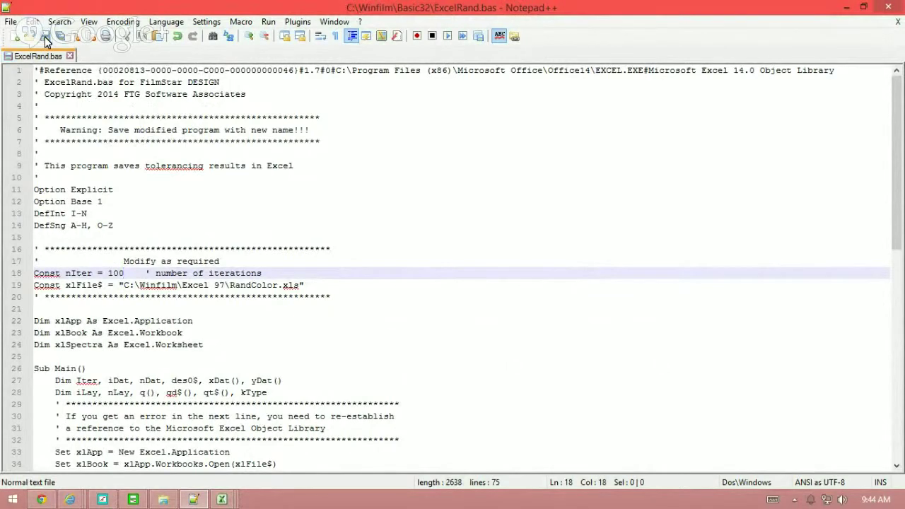
click(846, 7)
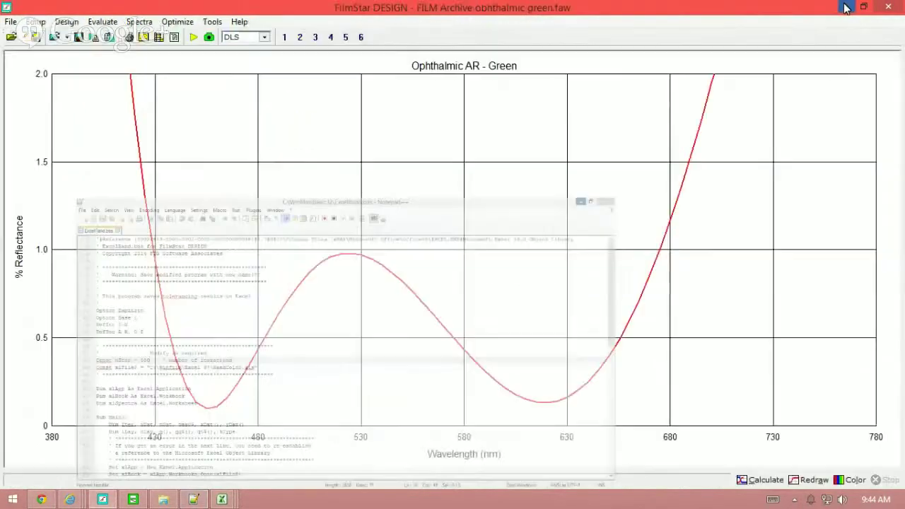
Step: Close RandColor without saving and rerun Excel Rand tolerancing with 100 iterations
mouse_move(226, 499)
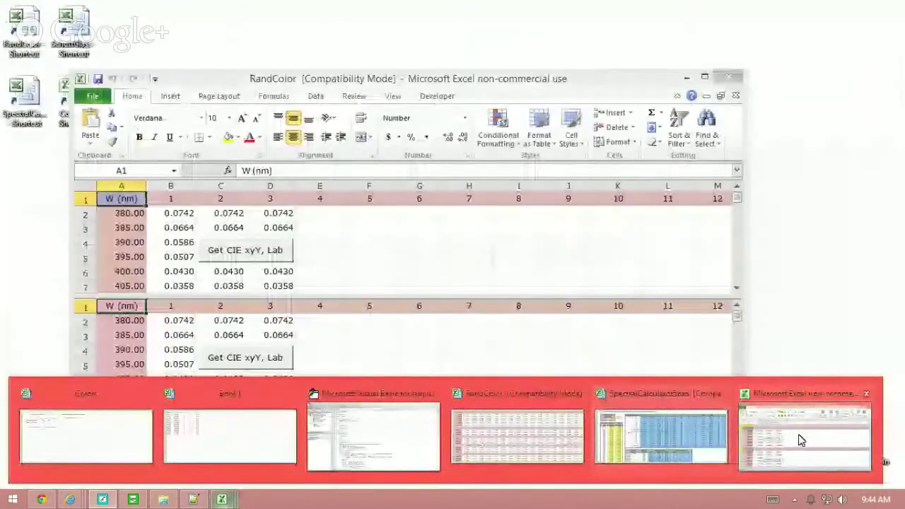
click(804, 438)
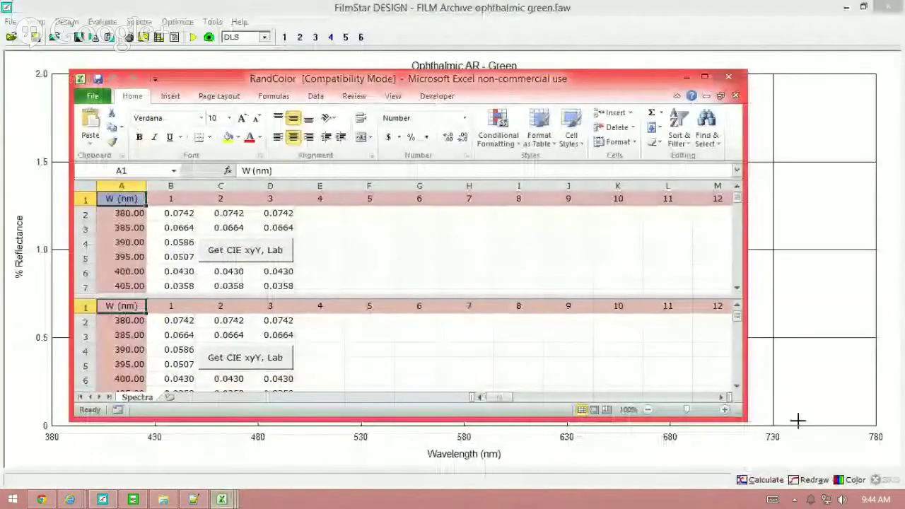
click(729, 79)
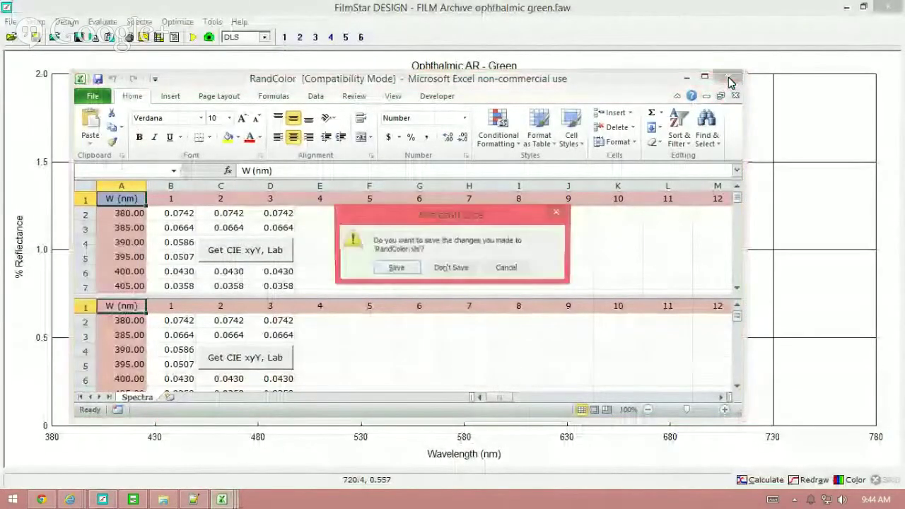
click(451, 267)
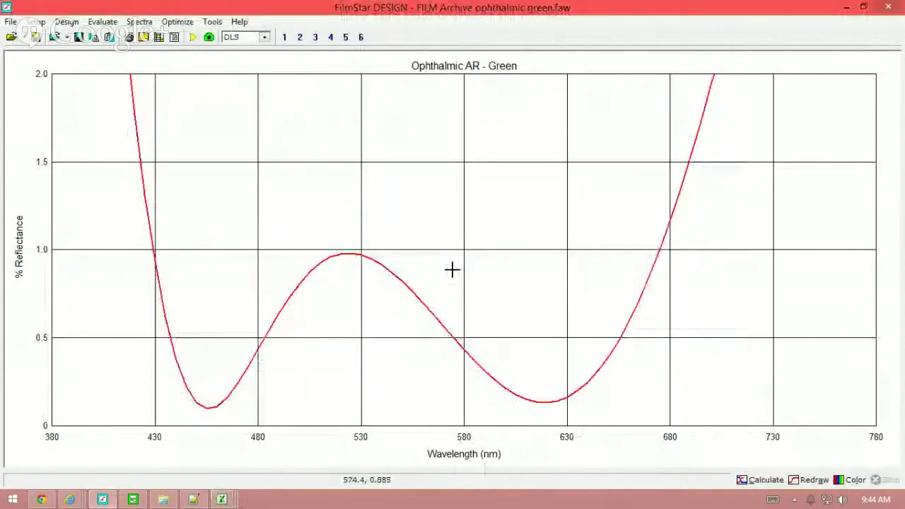
click(332, 39)
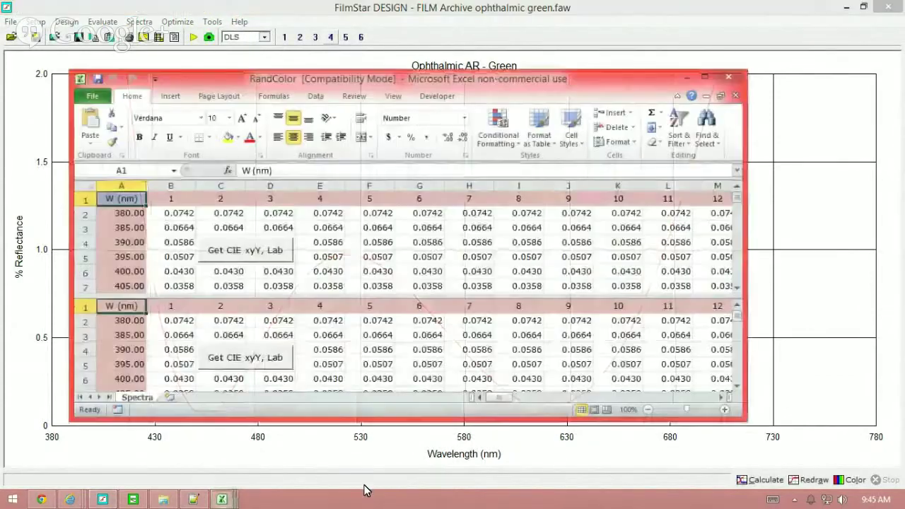
Step: Inspect cells G7 and G6, glance at the ExcelRand.bas source, then close RandColor
double_click(410, 287)
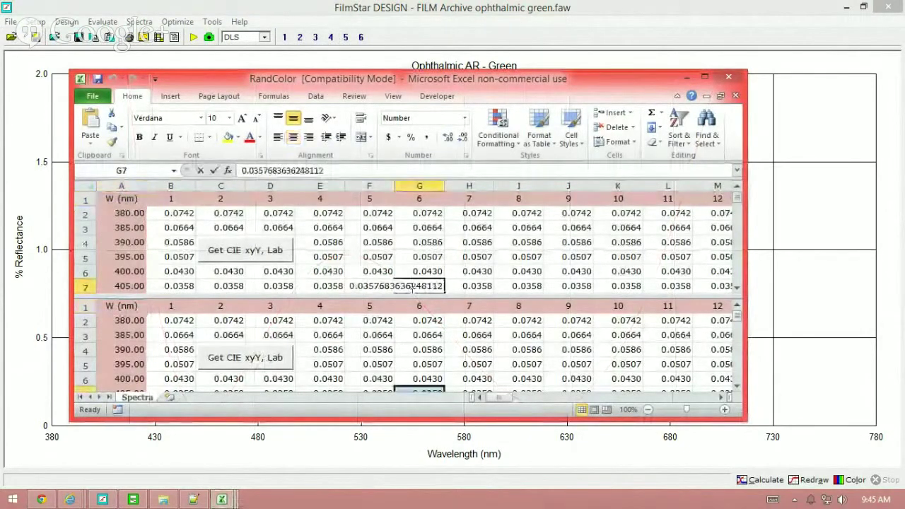
click(417, 272)
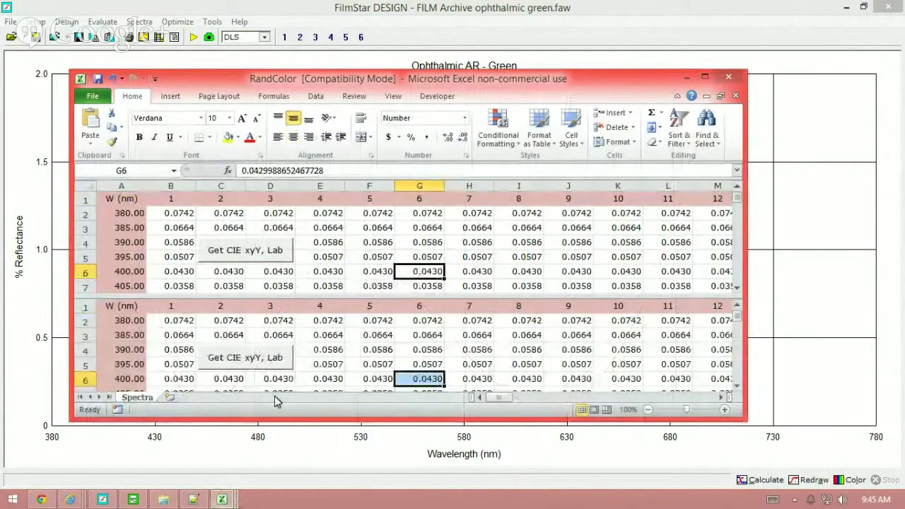
click(193, 499)
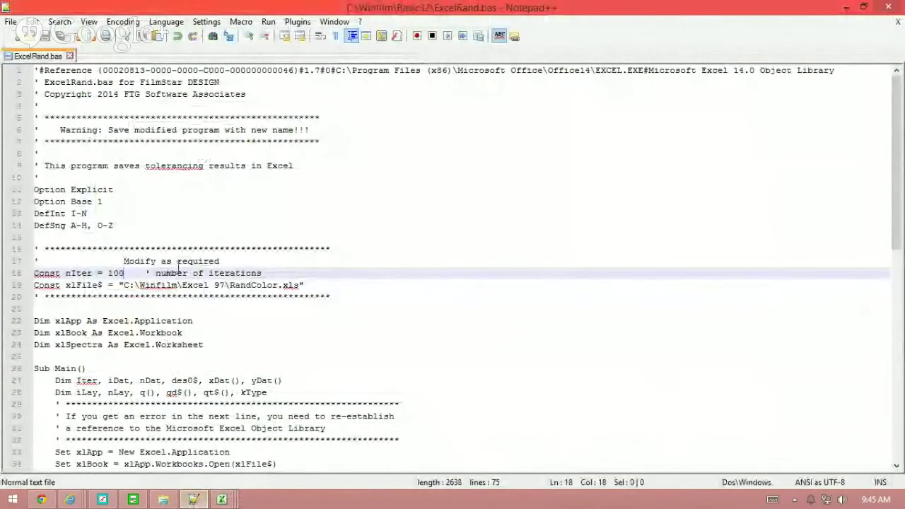
click(194, 500)
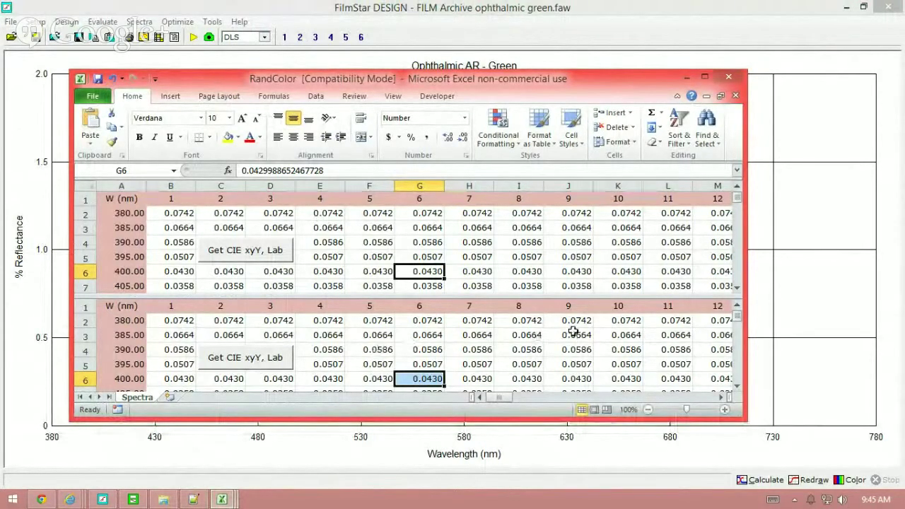
click(732, 79)
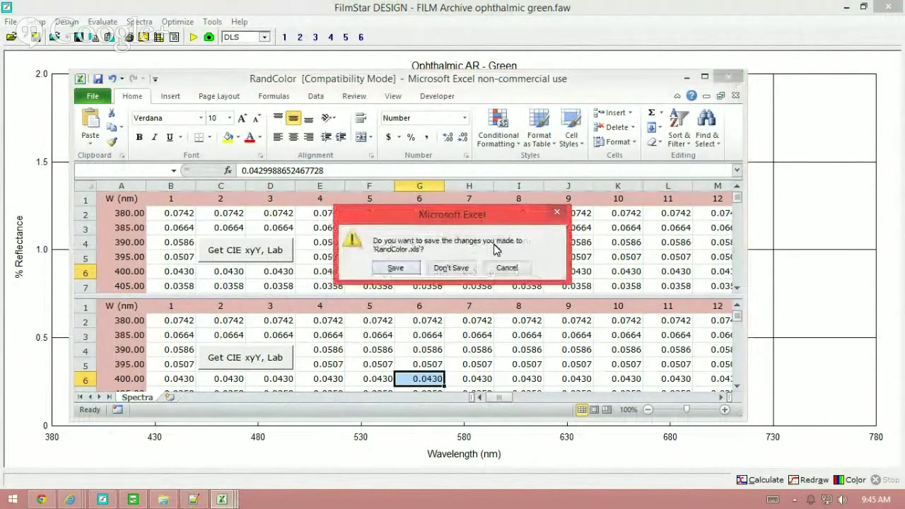
Step: Discard RandColor.xls changes and minimize FilmStar DESIGN to show the desktop
click(461, 267)
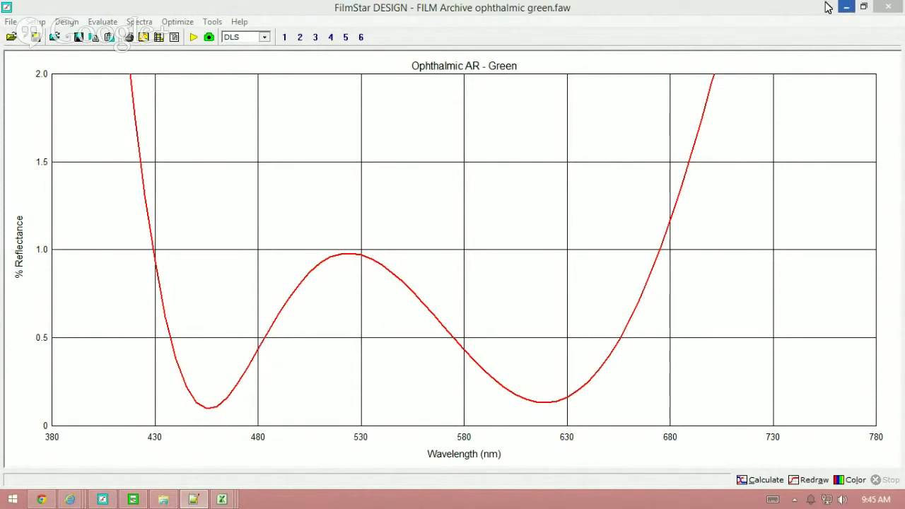
click(757, 7)
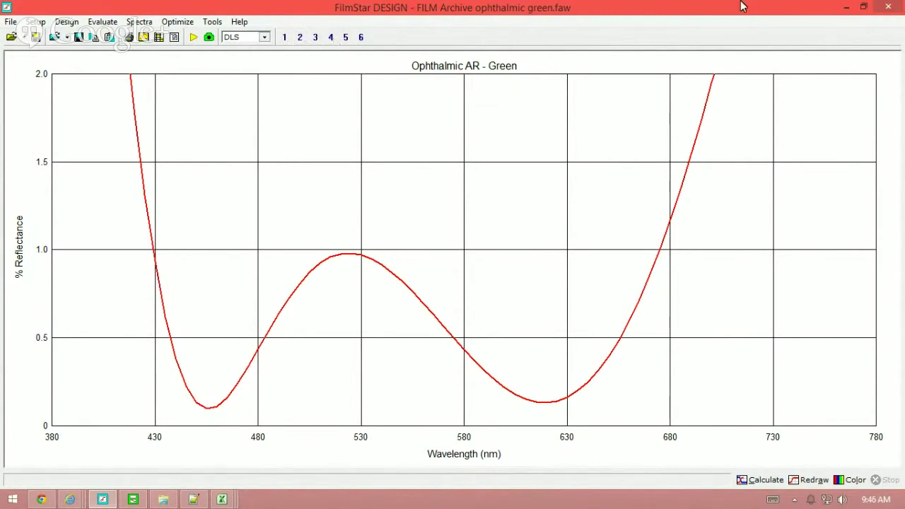
click(842, 7)
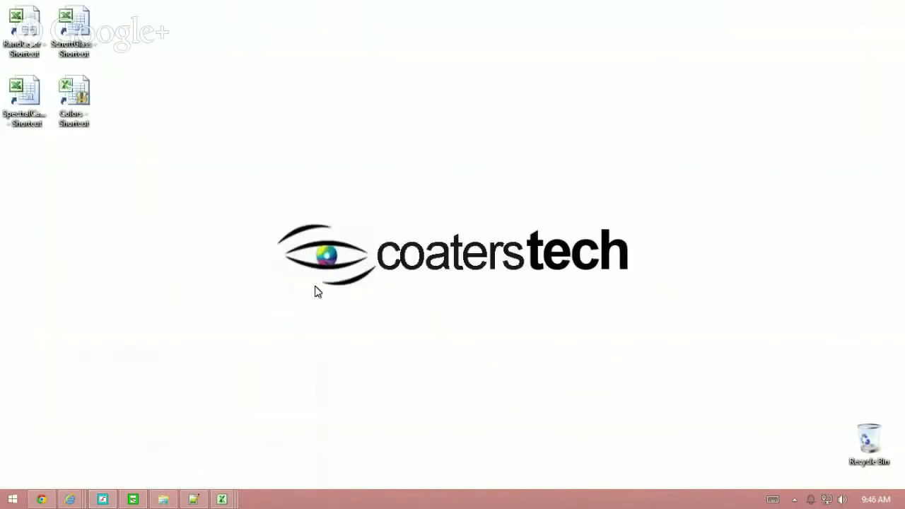
Step: Restore Chrome and scroll through the Laser Focus World article
click(41, 499)
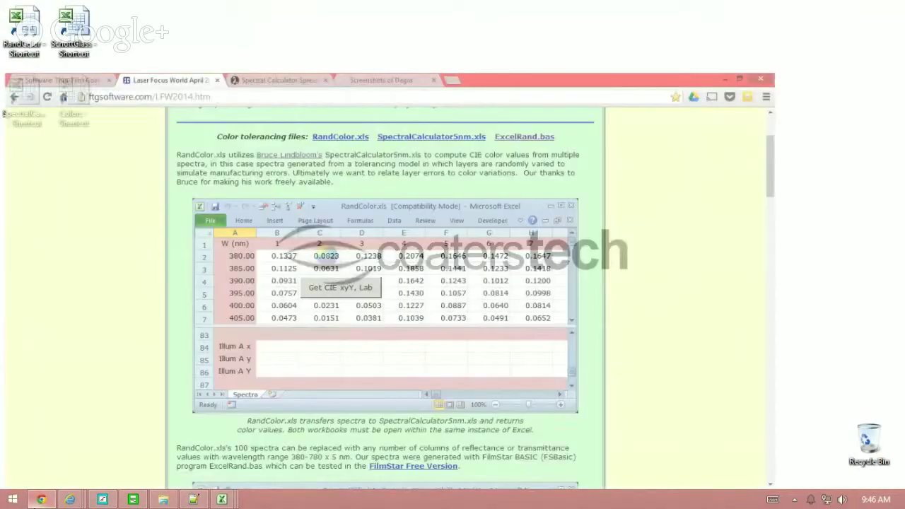
scroll(346, 296, down, 1)
scroll(345, 295, down, 1)
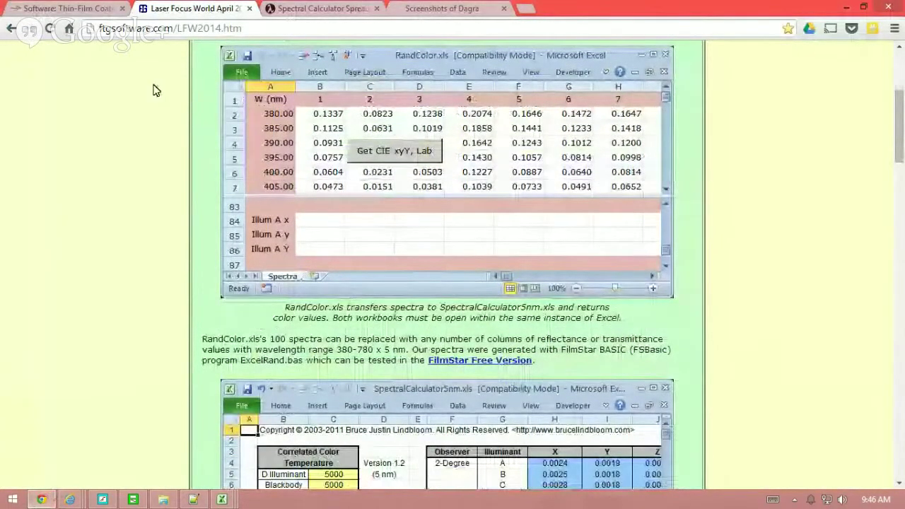
click(94, 14)
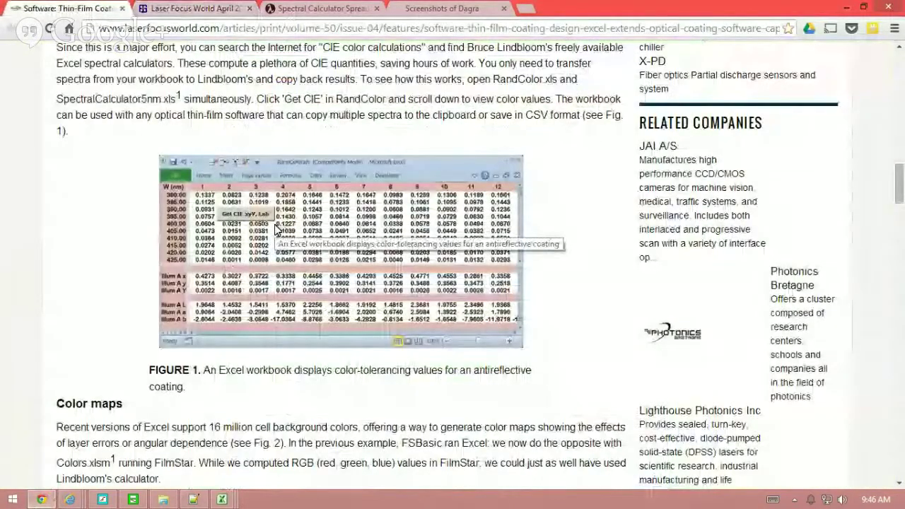
scroll(274, 224, up, 3)
scroll(274, 224, down, 4)
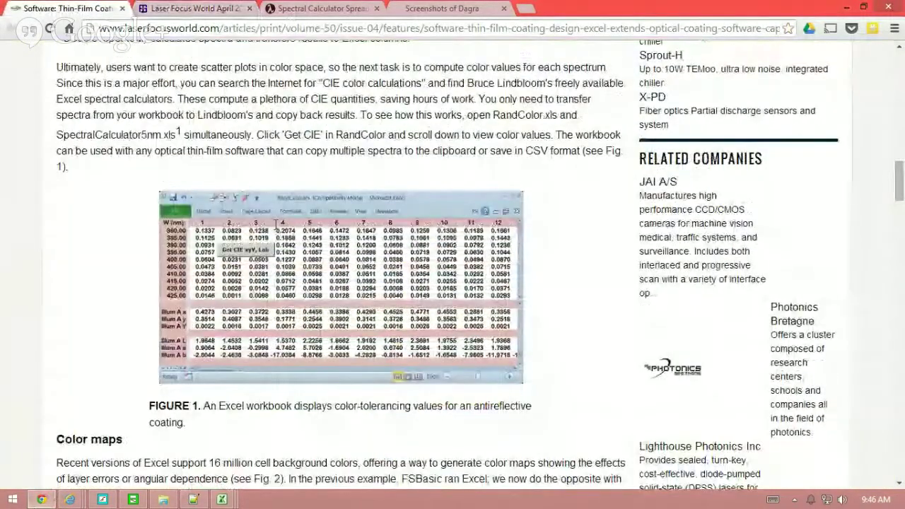
scroll(276, 225, down, 2)
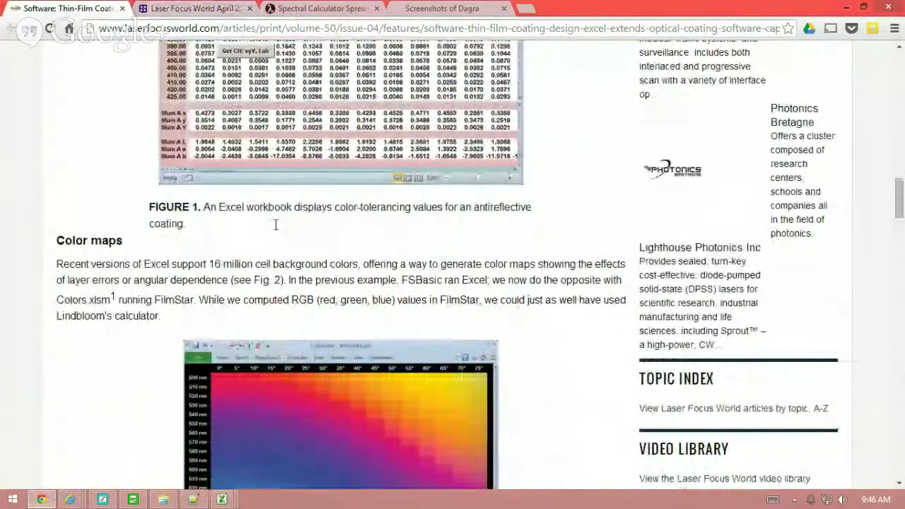
scroll(276, 225, down, 1)
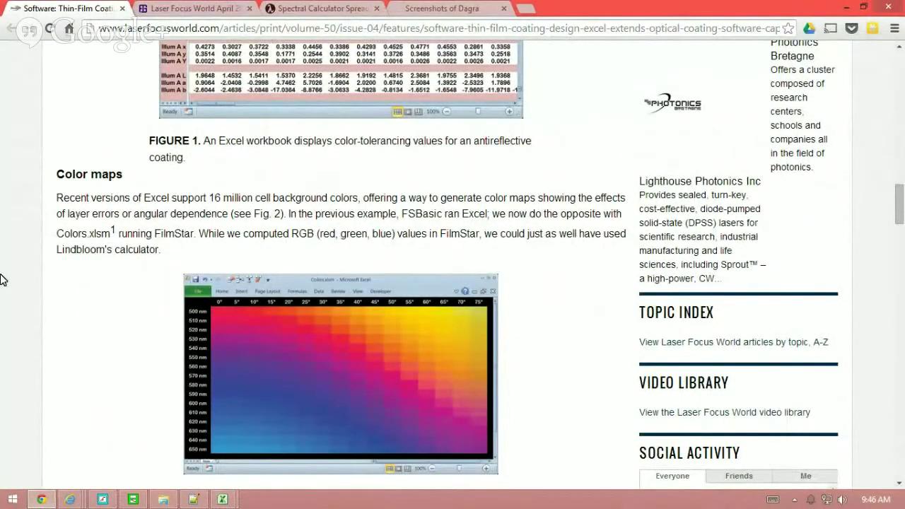
scroll(2, 280, down, 2)
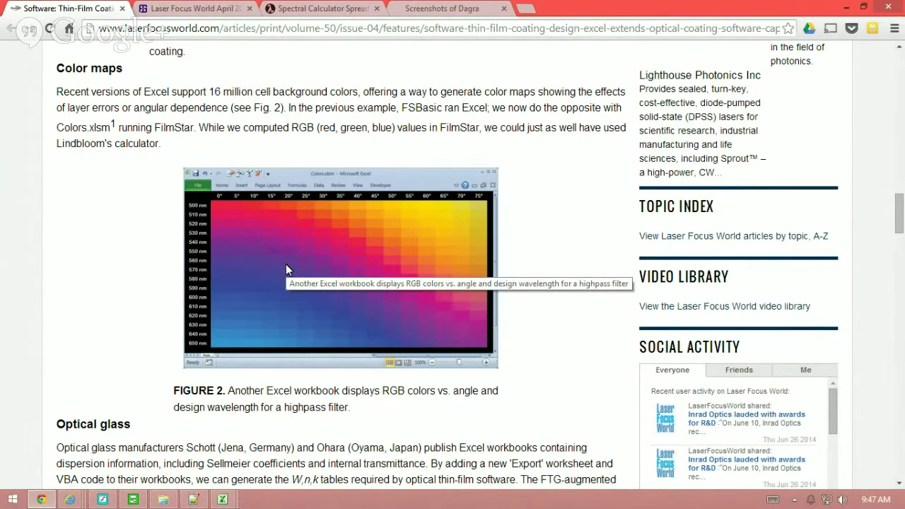
Step: On the FTG companion page, scroll down to the Colors.xlsm colour map section
click(183, 7)
scroll(157, 244, down, 9)
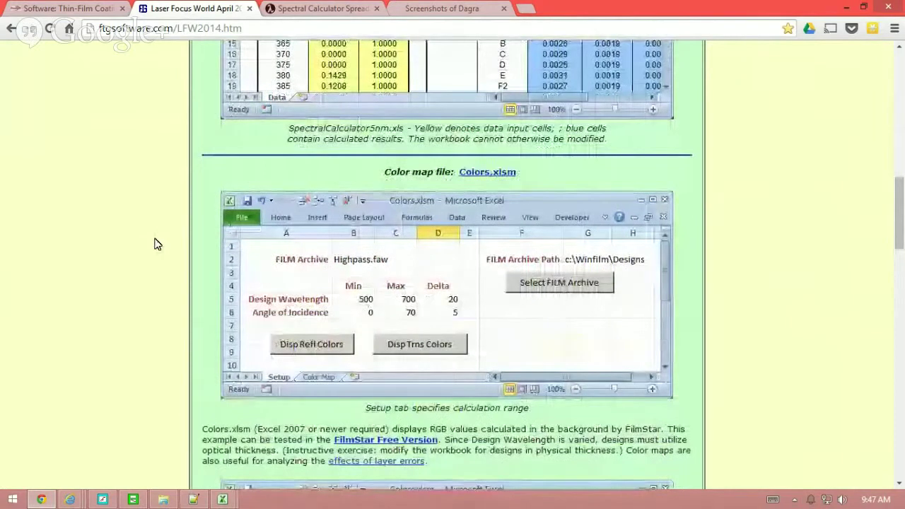
scroll(157, 244, down, 2)
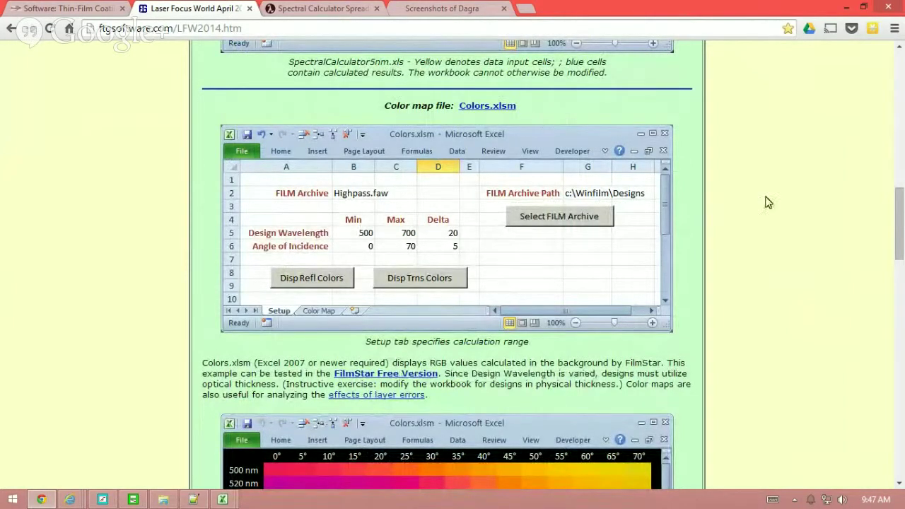
scroll(799, 262, down, 3)
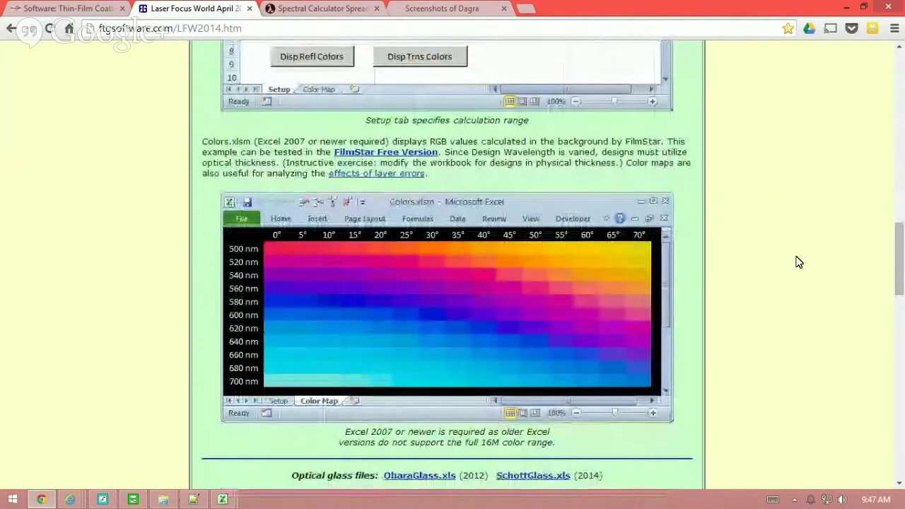
Step: Bring up the Colors Setup sheet, select the BOUDOT.faw archive name in B2, then switch to the VBA editor
mouse_move(222, 499)
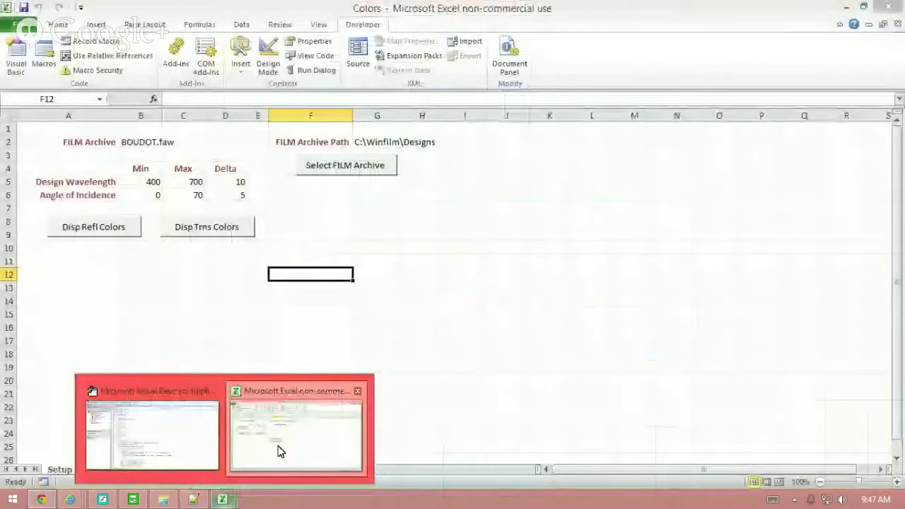
click(279, 451)
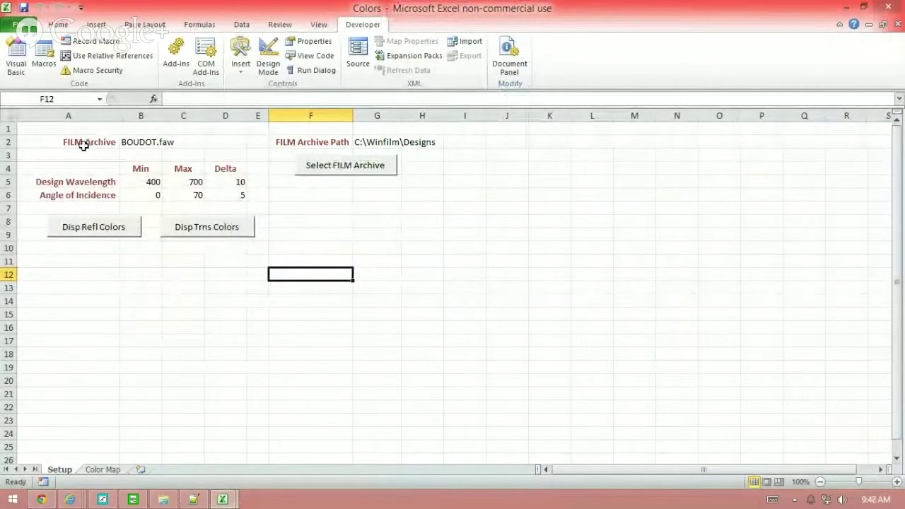
click(139, 143)
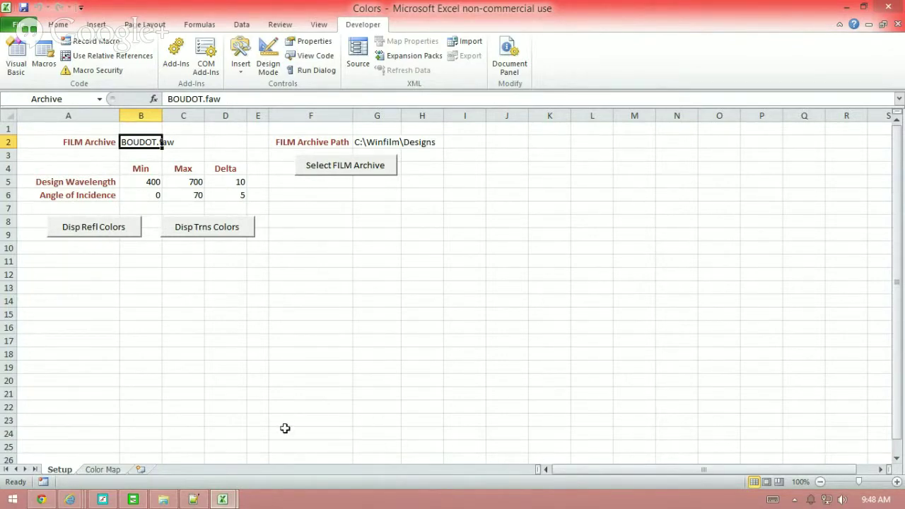
mouse_move(226, 501)
click(178, 447)
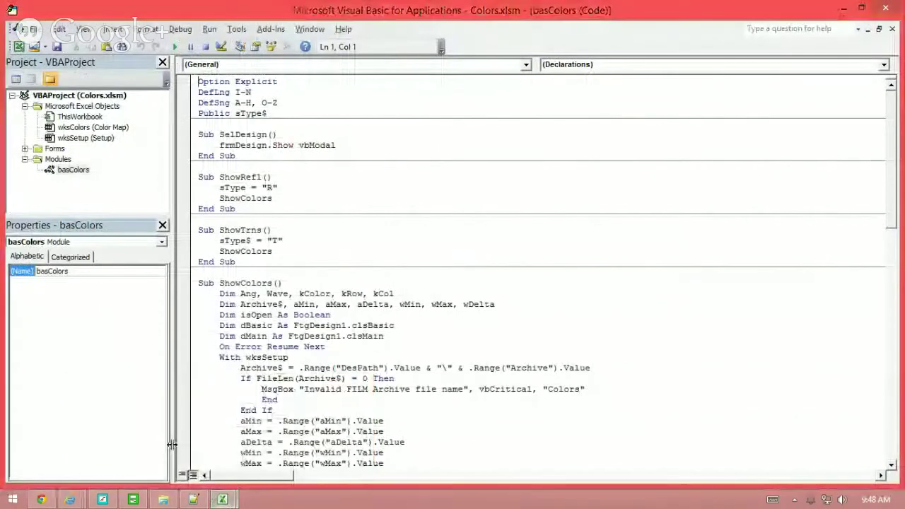
Step: Scroll through the ShowColors procedure in basColors, then minimize the VBA editor
click(532, 300)
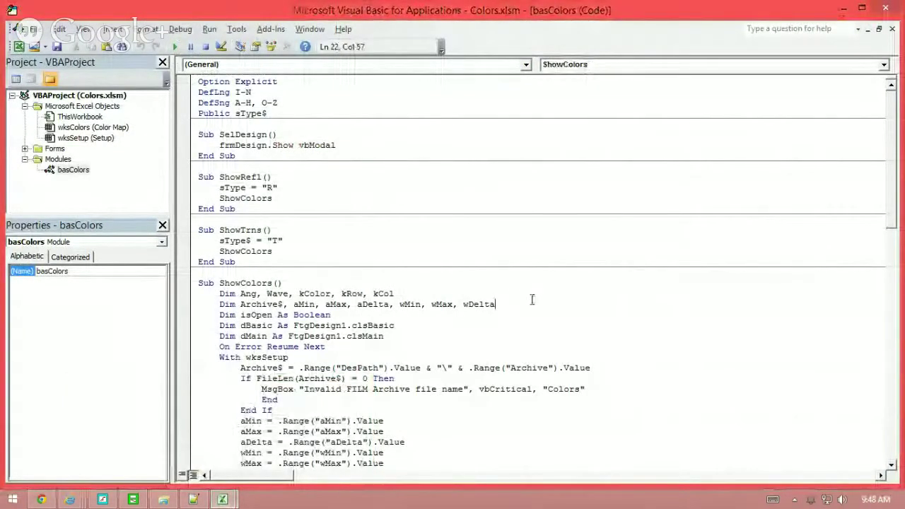
scroll(531, 300, down, 2)
scroll(532, 300, down, 13)
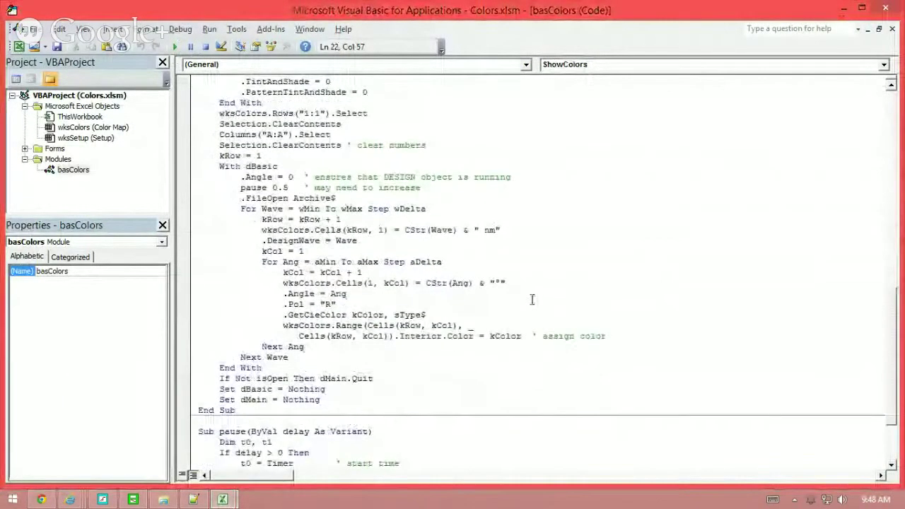
scroll(531, 300, up, 15)
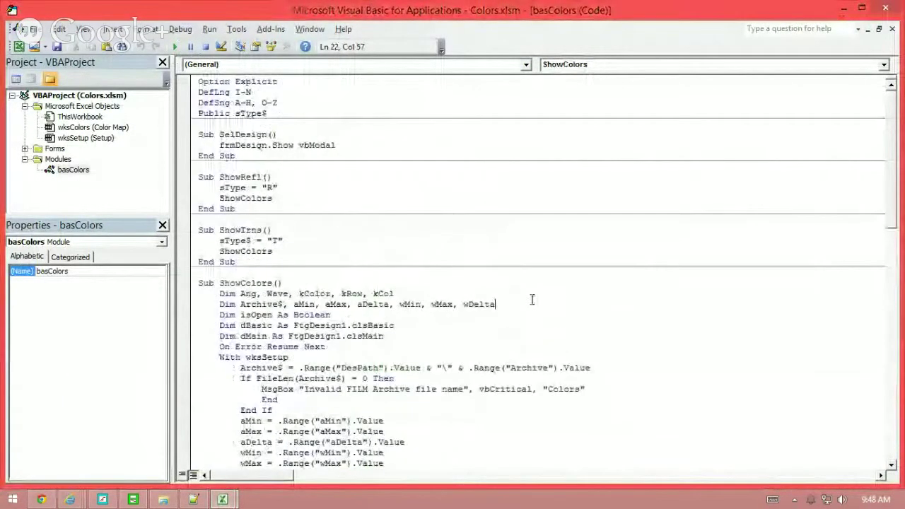
click(843, 9)
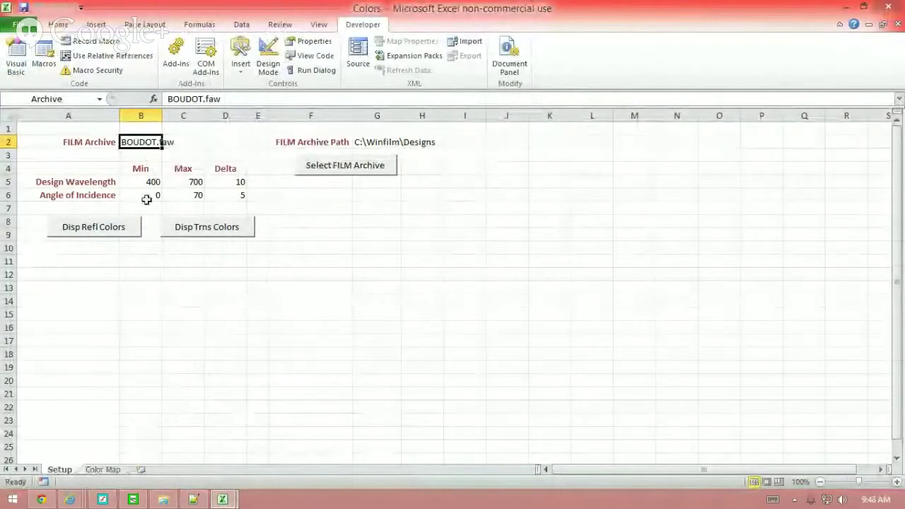
Step: Generate the reflectance and transmission colour maps for BOUDOT.faw, returning to Setup after each
click(102, 232)
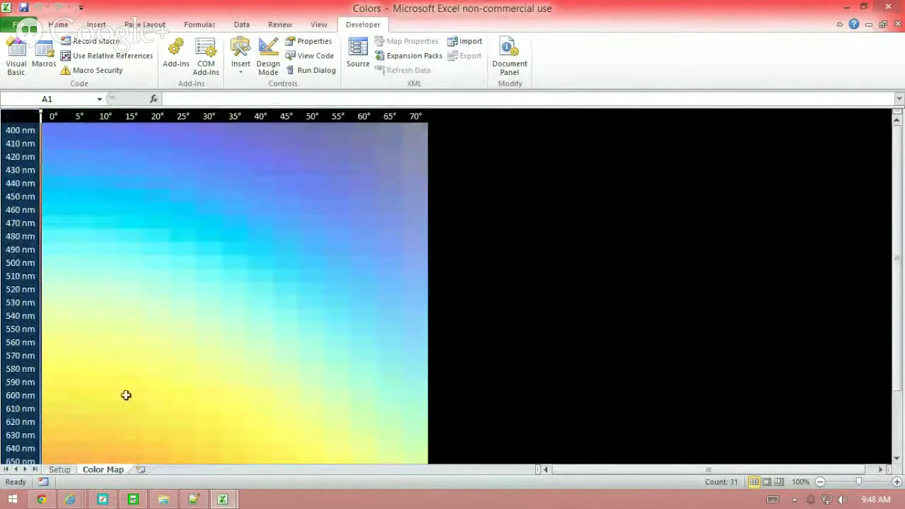
click(60, 470)
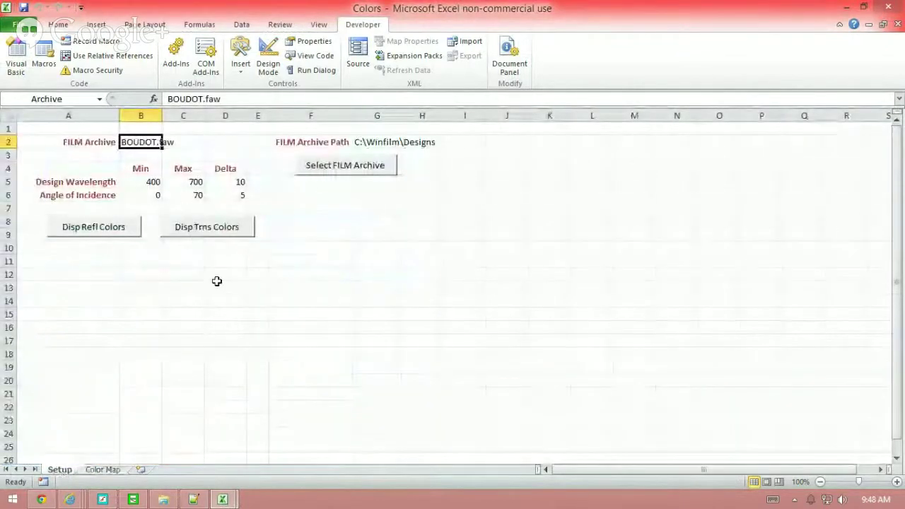
click(204, 227)
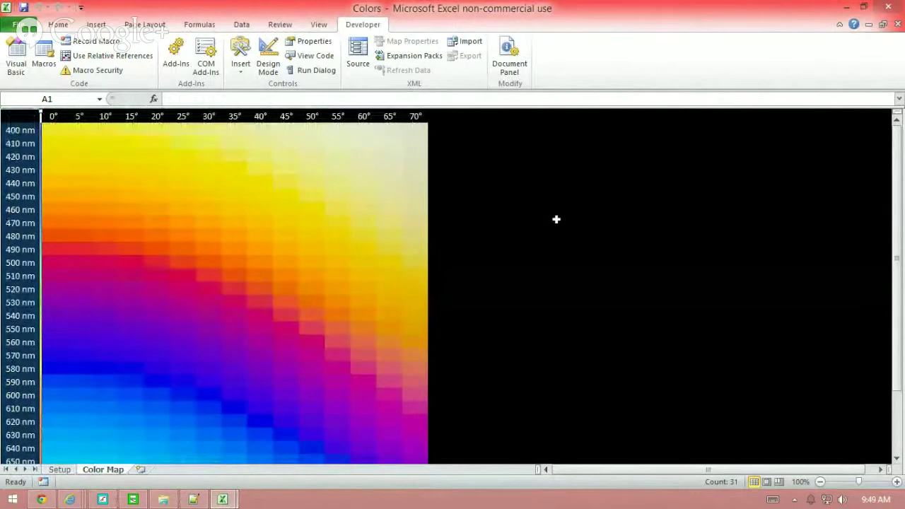
click(59, 469)
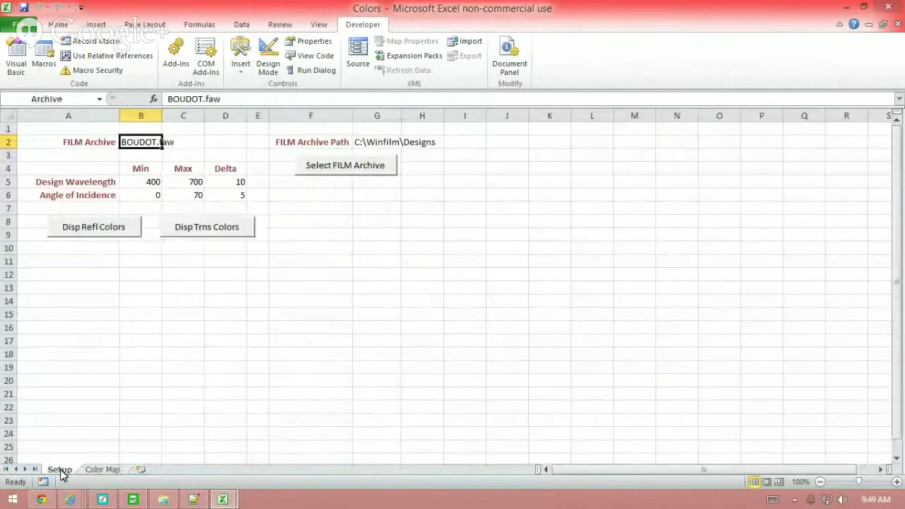
Step: Select Highpass-O.faw as the FILM Archive and move to the minimum wavelength cell B5
click(342, 175)
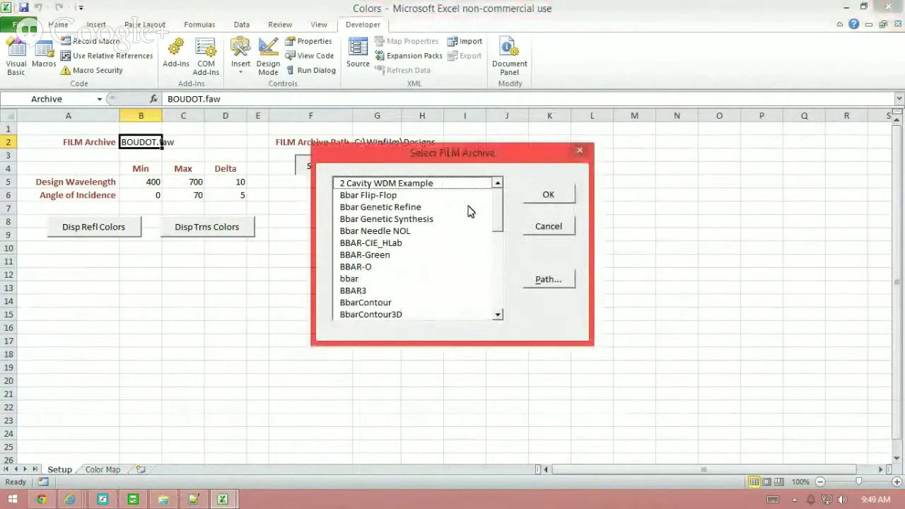
drag(498, 205, 502, 252)
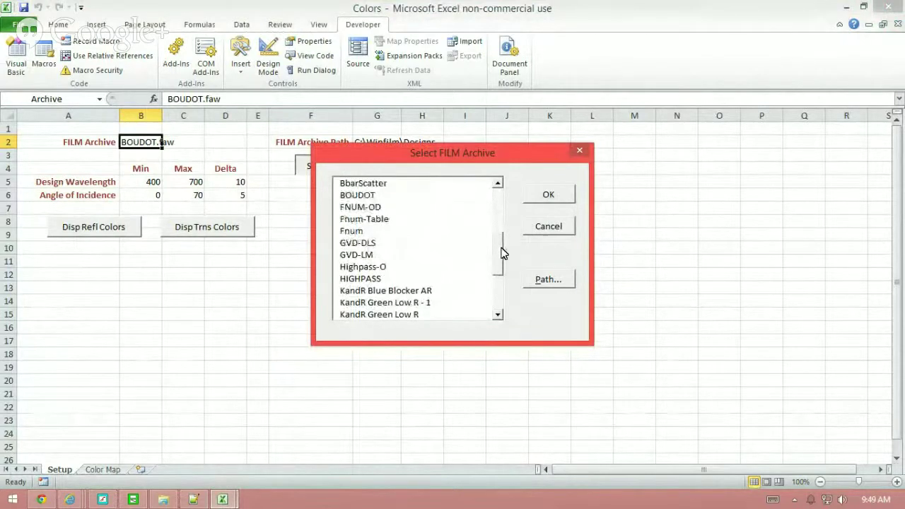
click(371, 272)
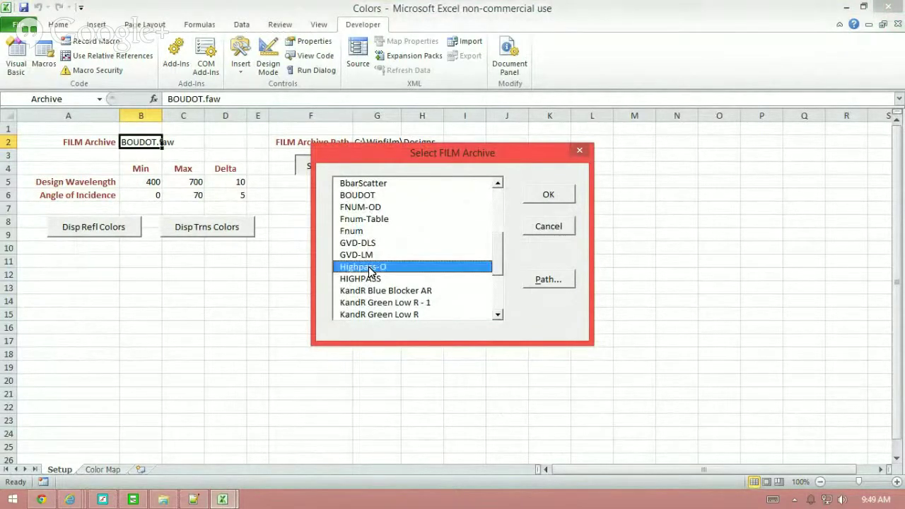
click(543, 194)
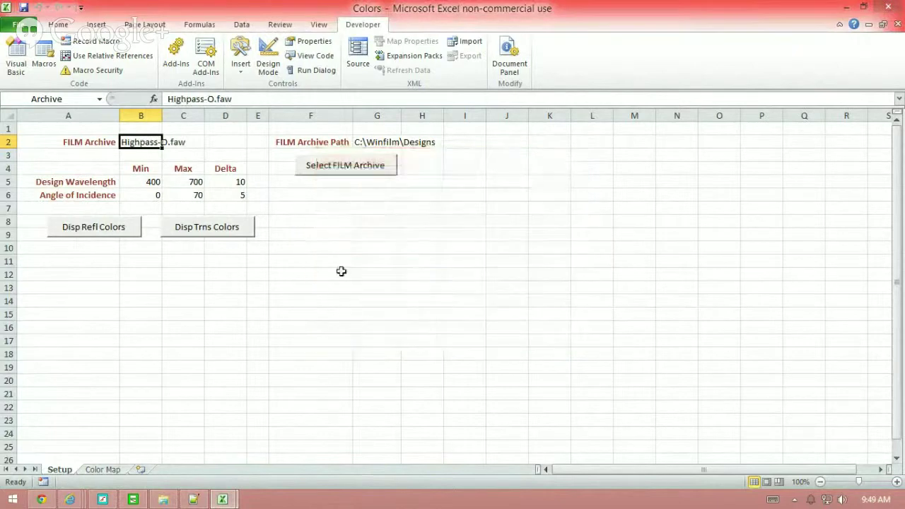
click(143, 183)
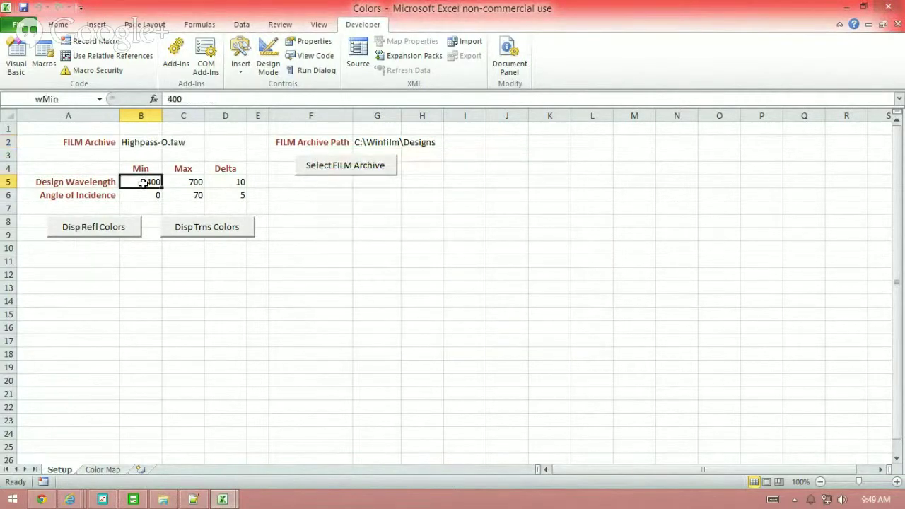
Step: Enter a design wavelength range of 500 to 600 in steps of 5 in B5:D5
text(500)
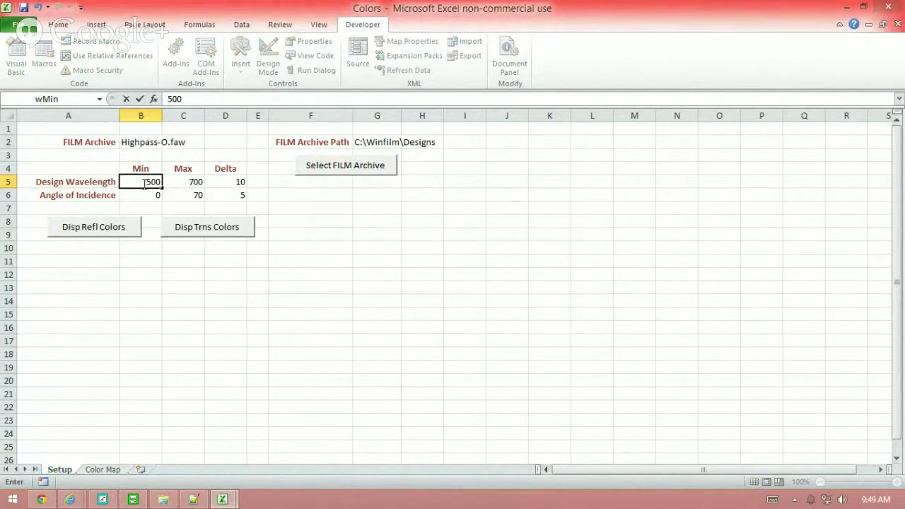
key(Tab)
text(600)
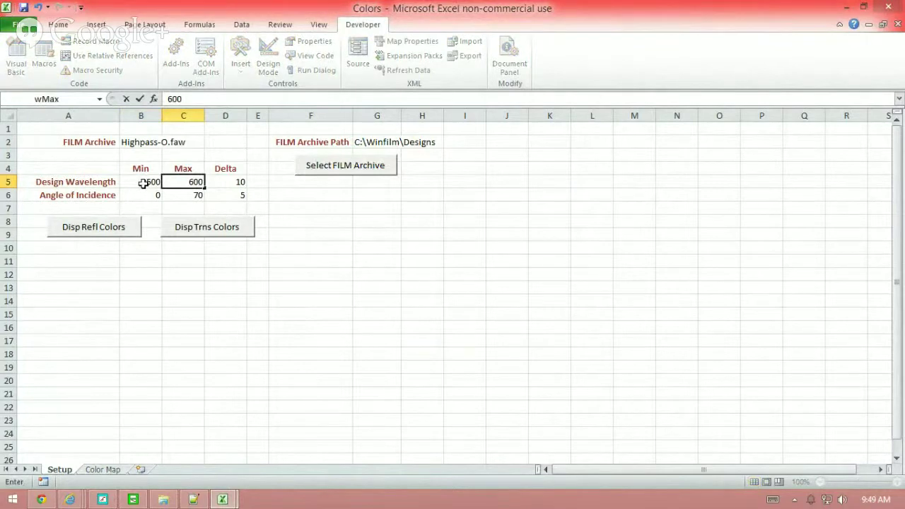
click(226, 179)
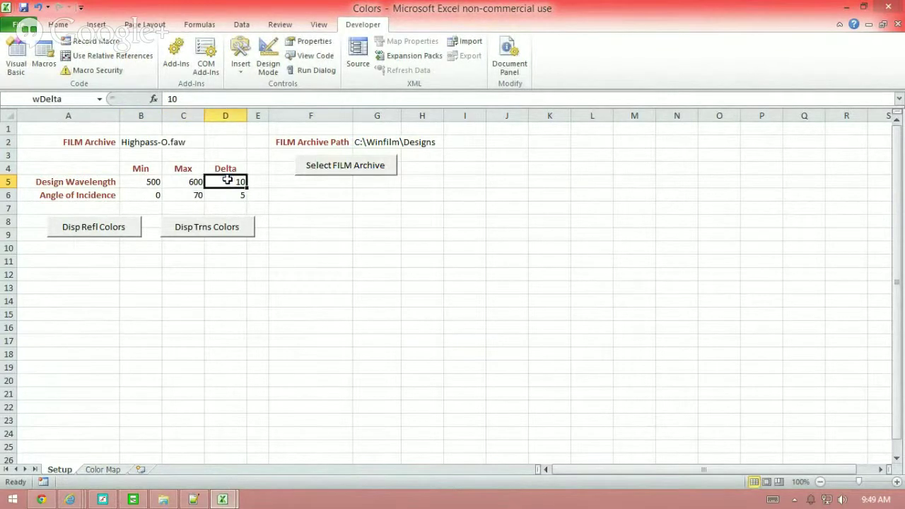
text(5)
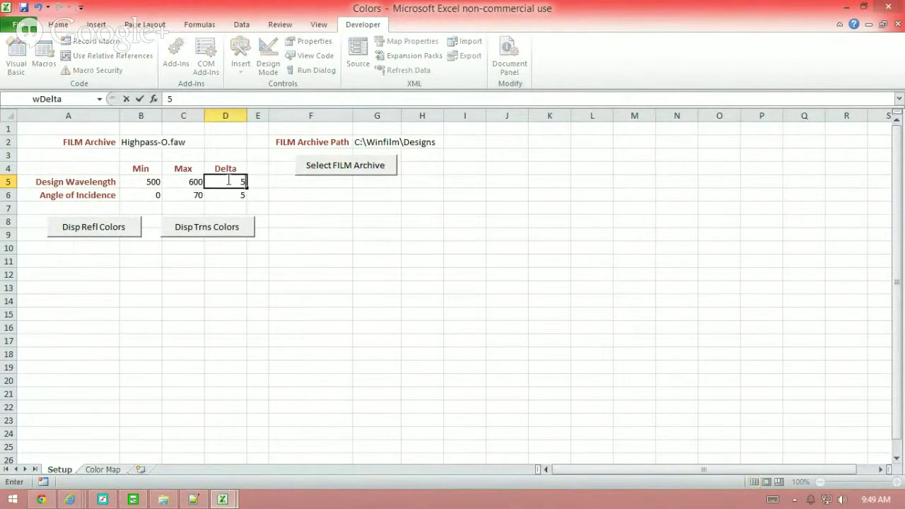
click(157, 193)
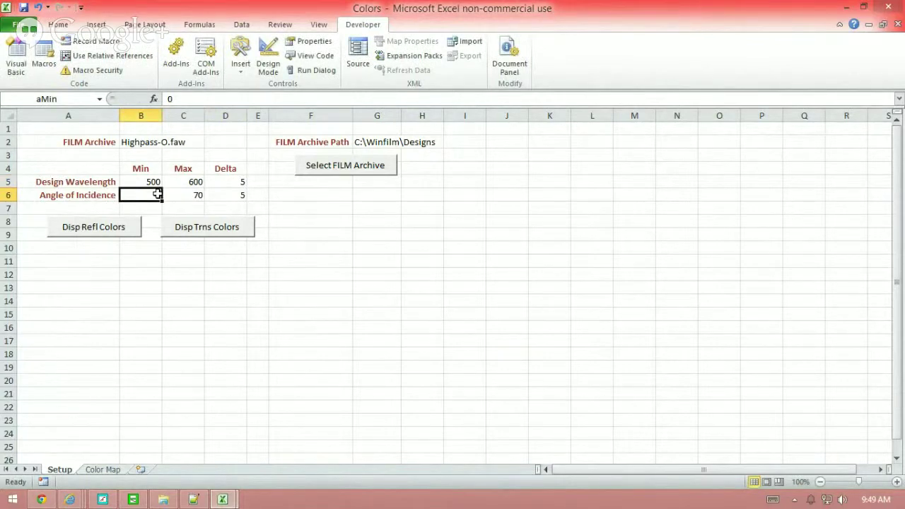
Step: Set the maximum angle in C6 to 45 and generate the reflectance colour map
key(Tab)
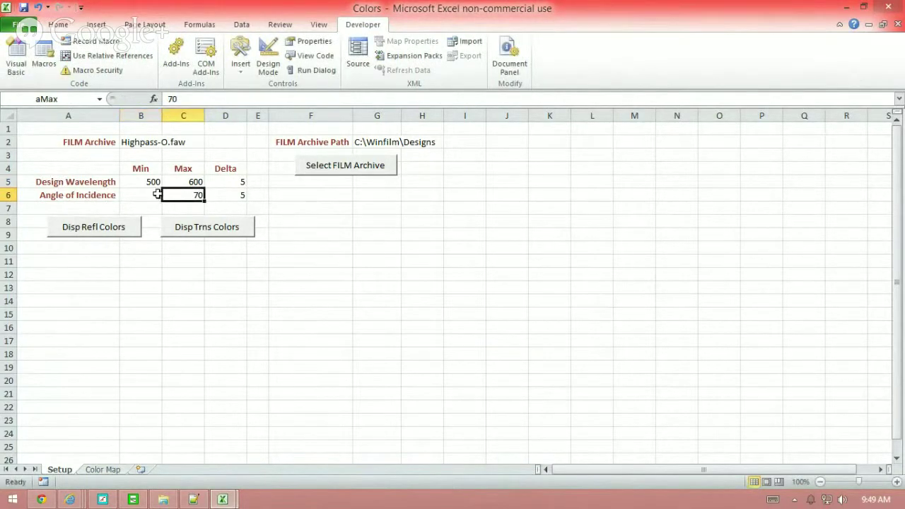
text(45)
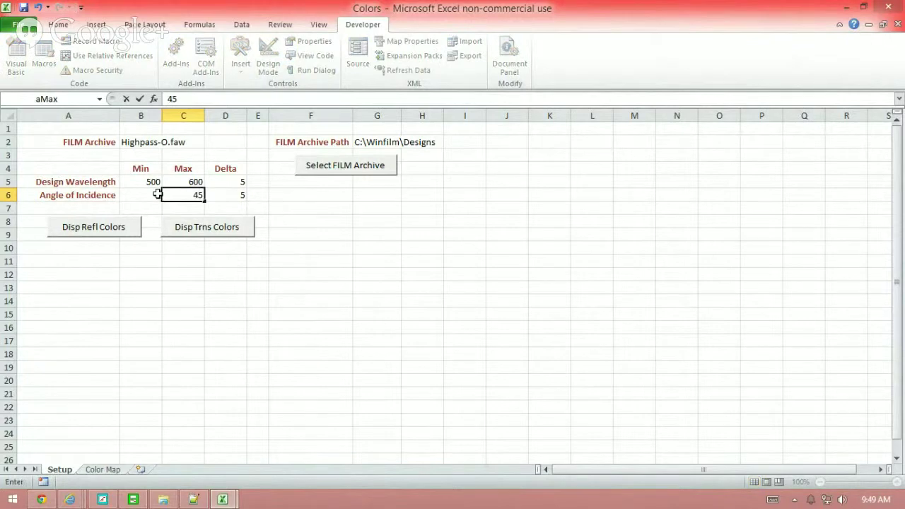
click(223, 195)
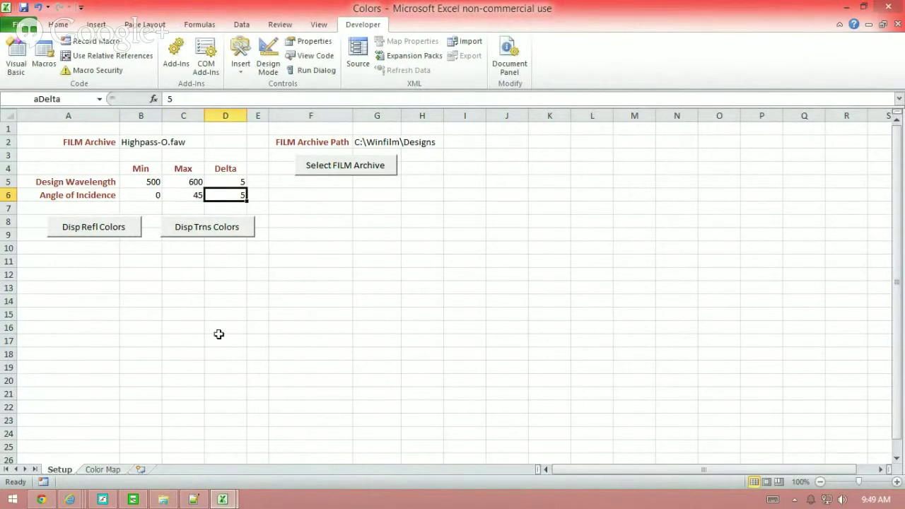
click(95, 234)
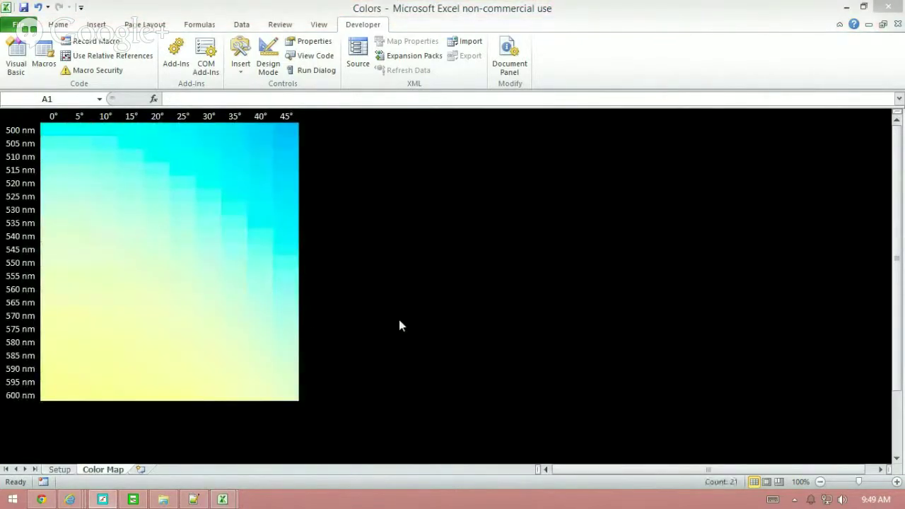
Step: Generate the 500–600 nm, 0–45° transmission colour map with Disp Trns Colors and view it on Color Map
click(59, 470)
click(194, 227)
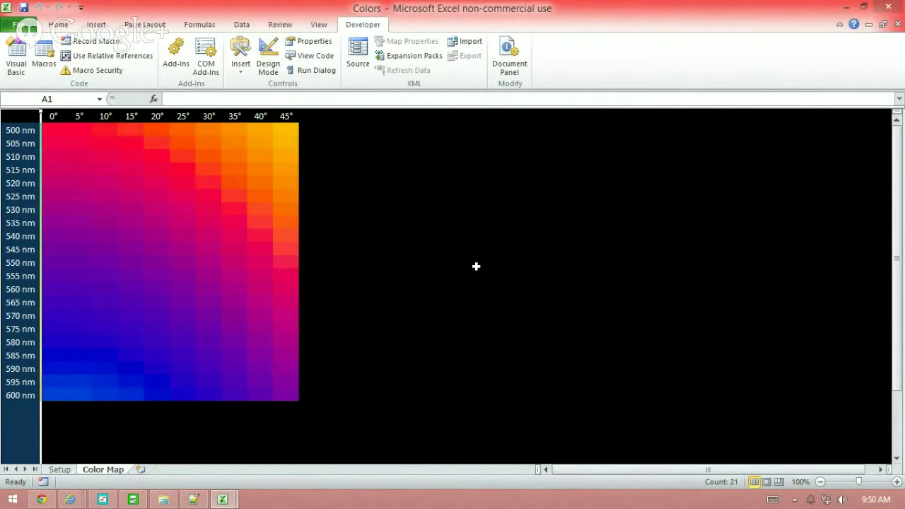
click(60, 470)
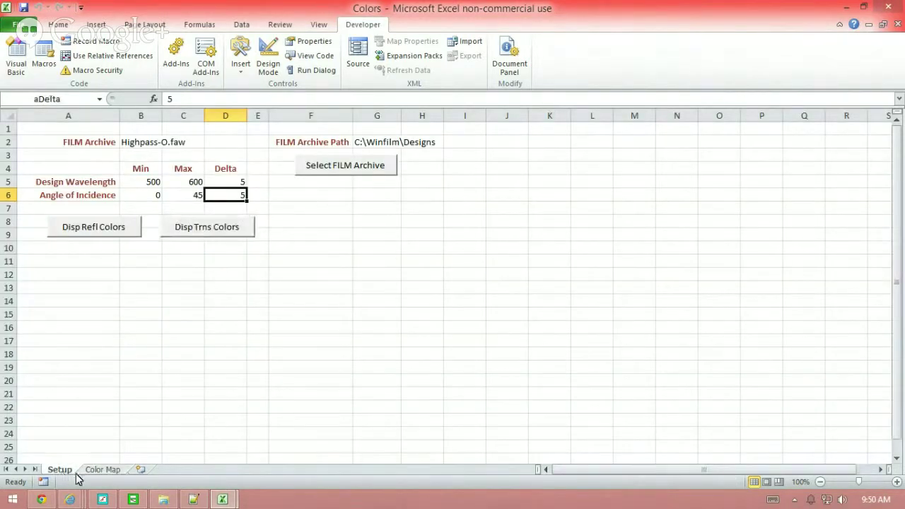
click(102, 471)
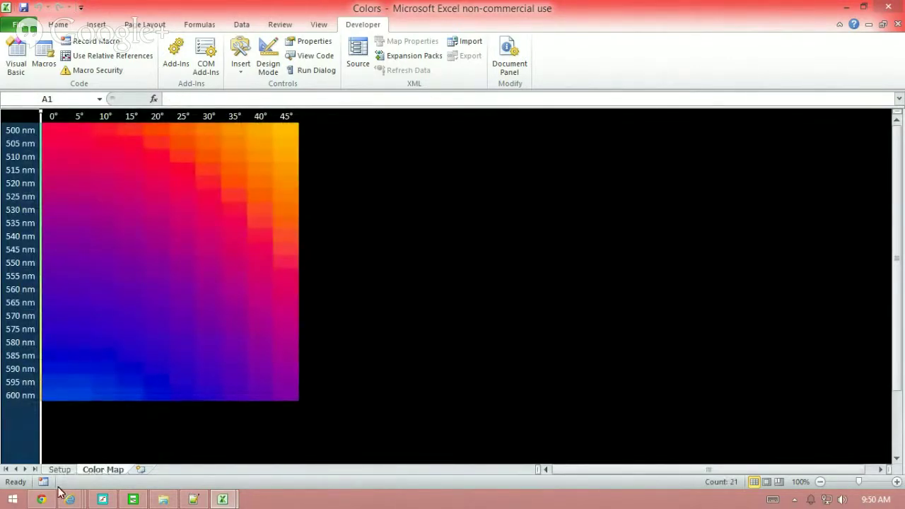
click(41, 499)
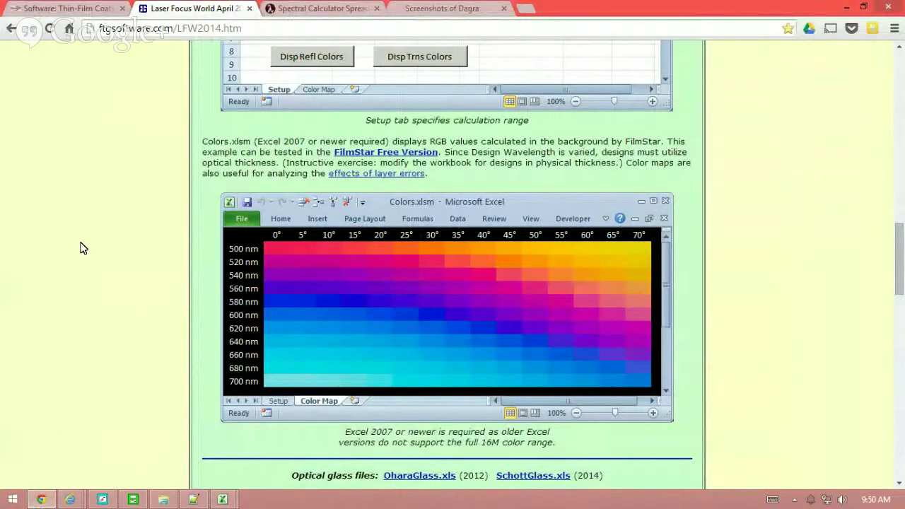
Step: Browse down the Laser Focus World thin-film coating software article
scroll(80, 247, up, 4)
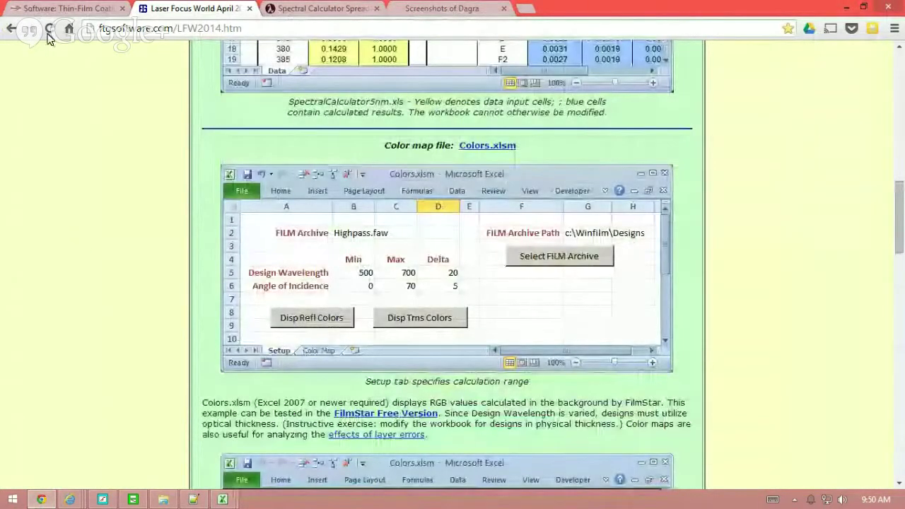
click(34, 13)
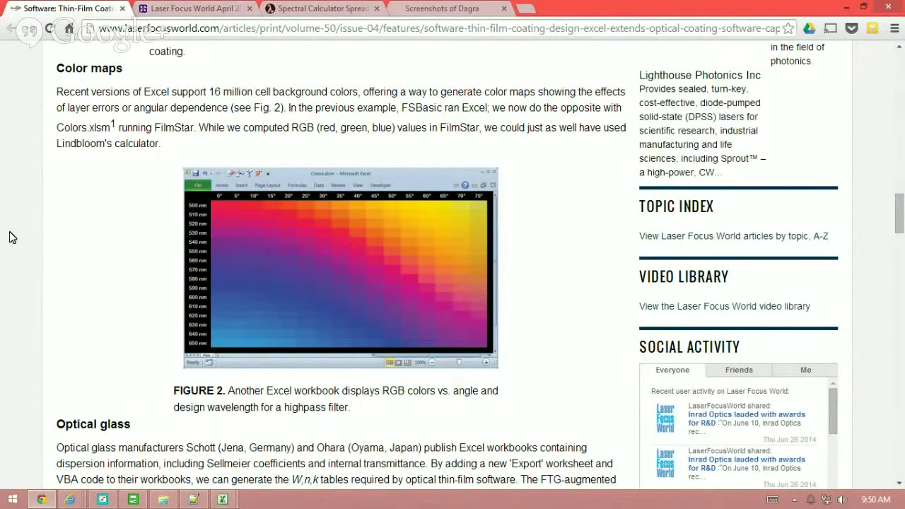
scroll(9, 238, down, 4)
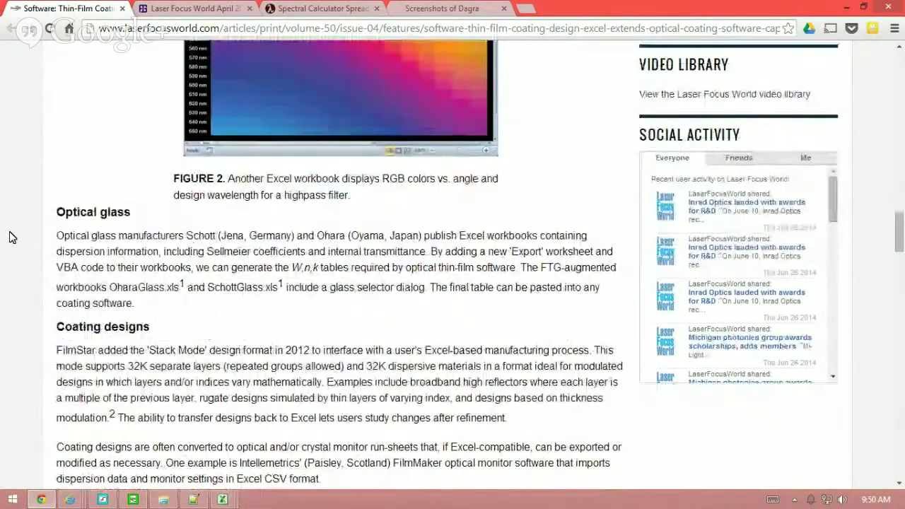
scroll(9, 238, down, 1)
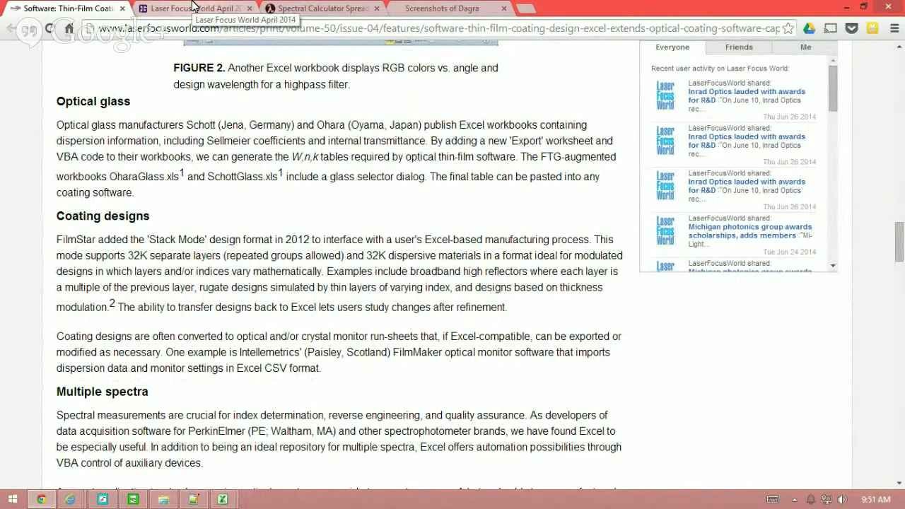
Step: Read the April 2014 page's Optical glass files section, then minimize Chrome
click(193, 5)
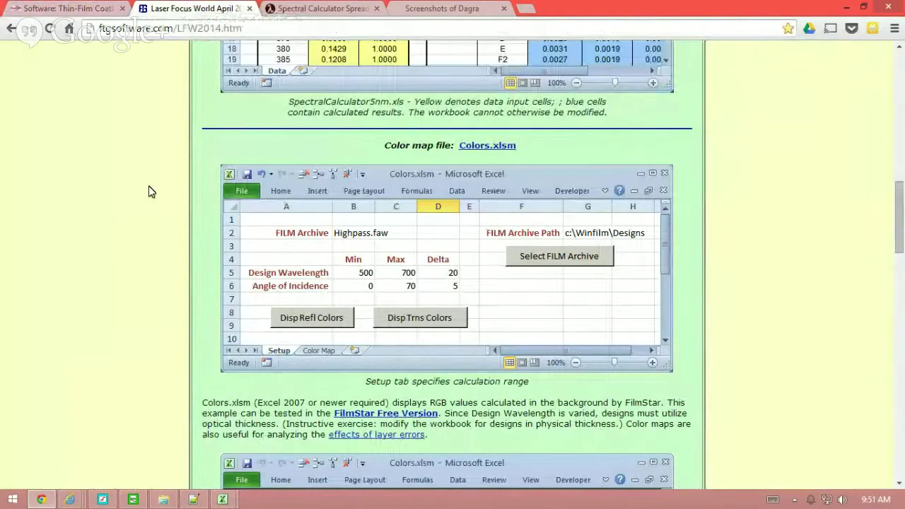
scroll(149, 191, down, 9)
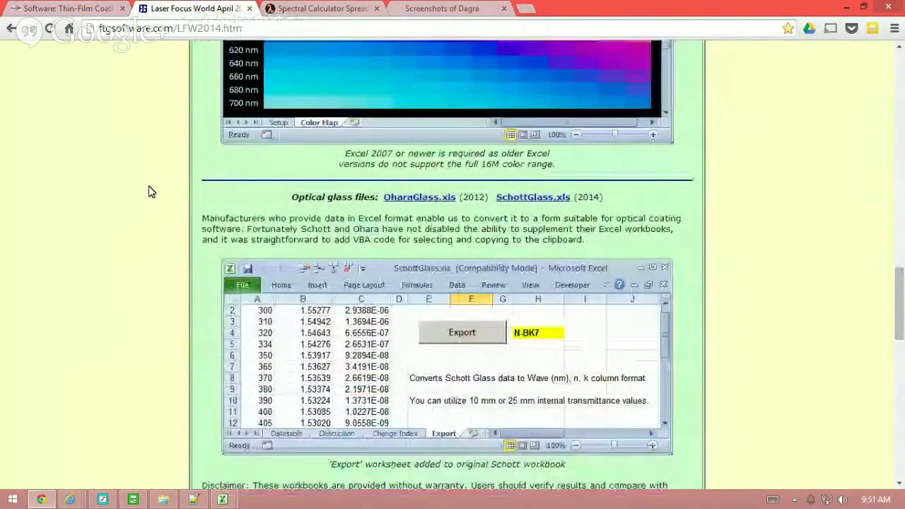
scroll(149, 191, down, 4)
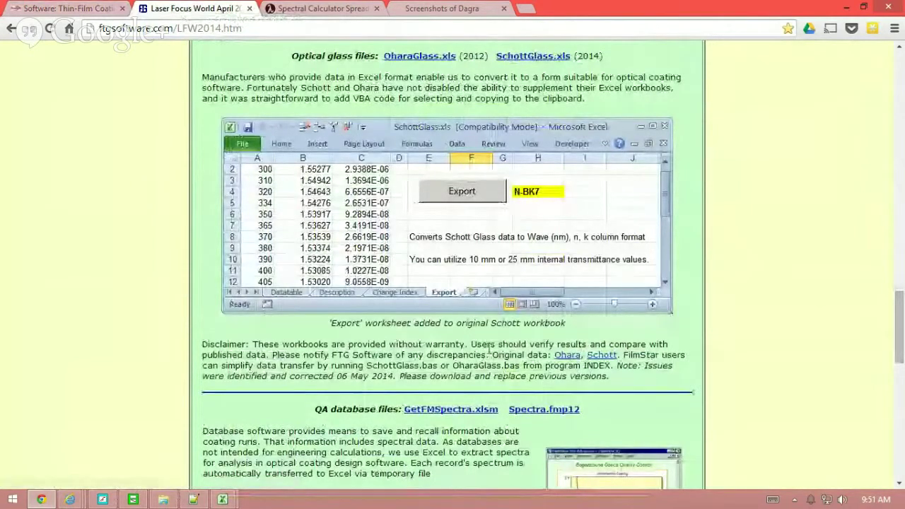
drag(493, 355, 550, 355)
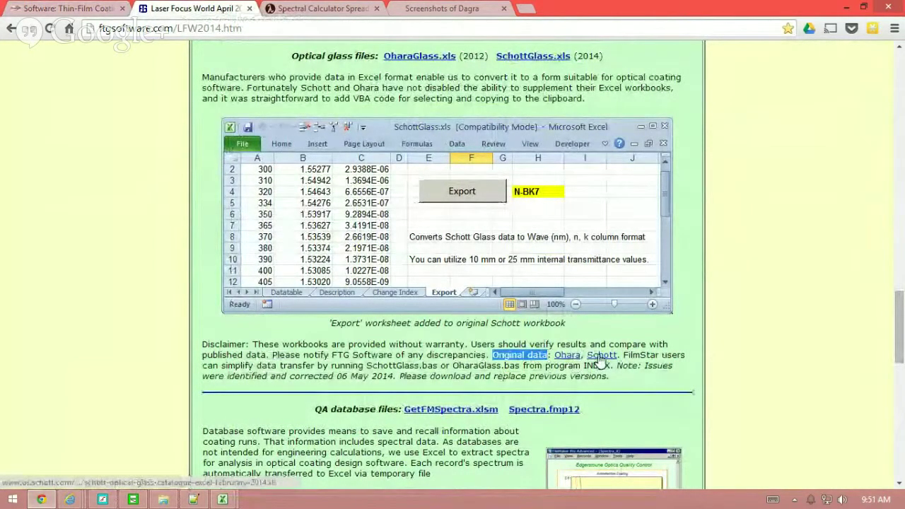
click(746, 259)
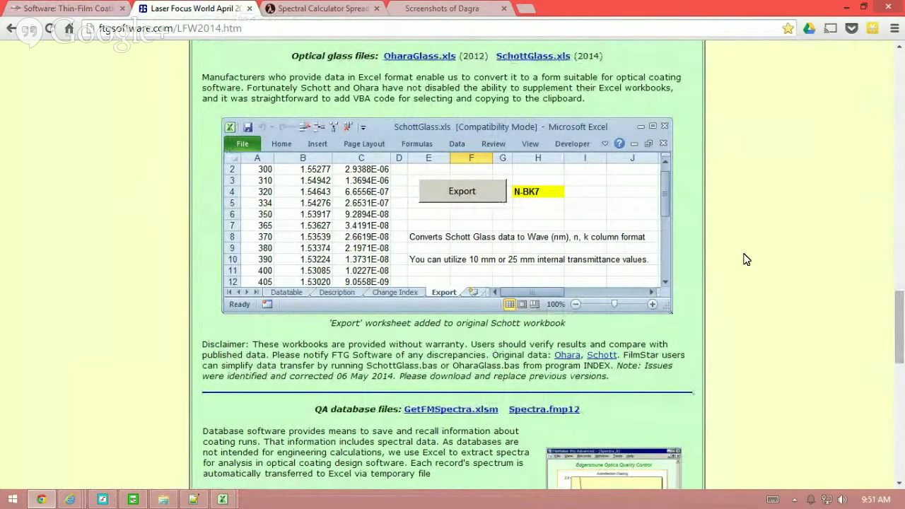
scroll(746, 260, up, 1)
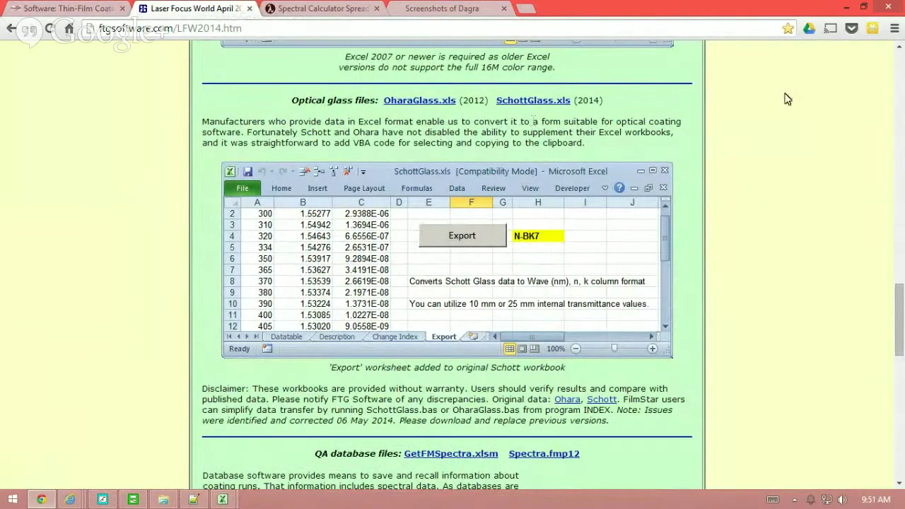
click(845, 8)
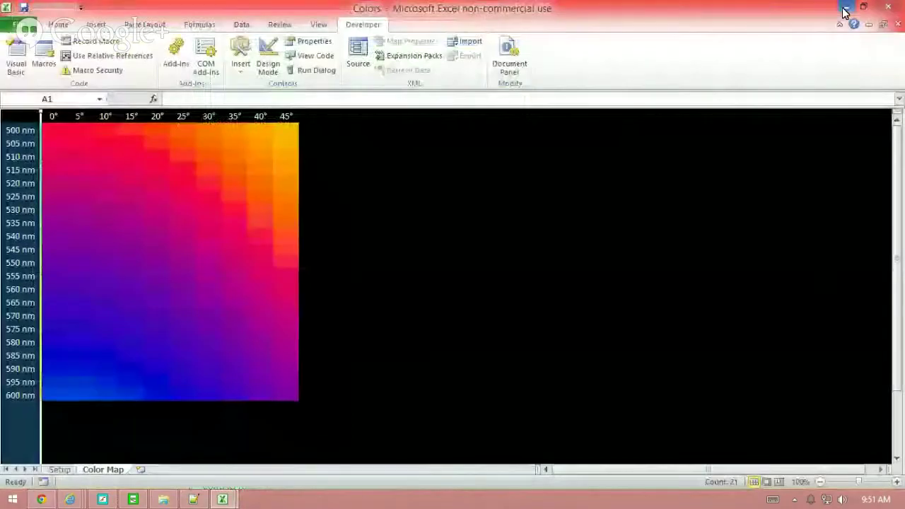
Step: Open the SchottGlass workbook from the desktop and bring up its Export sheet
click(845, 8)
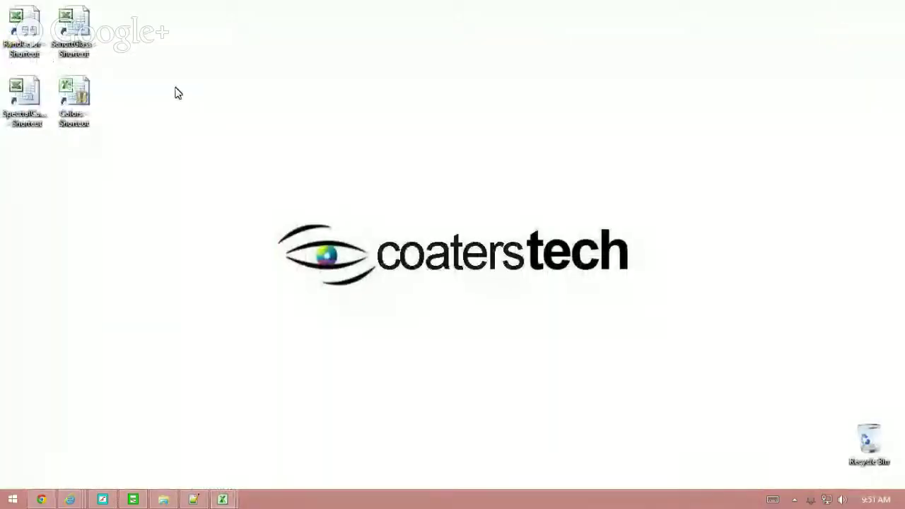
double_click(79, 28)
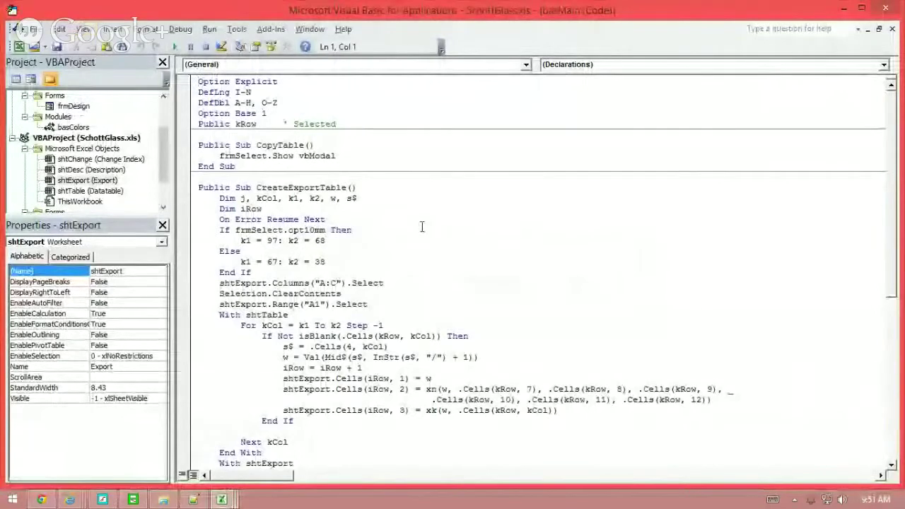
mouse_move(222, 499)
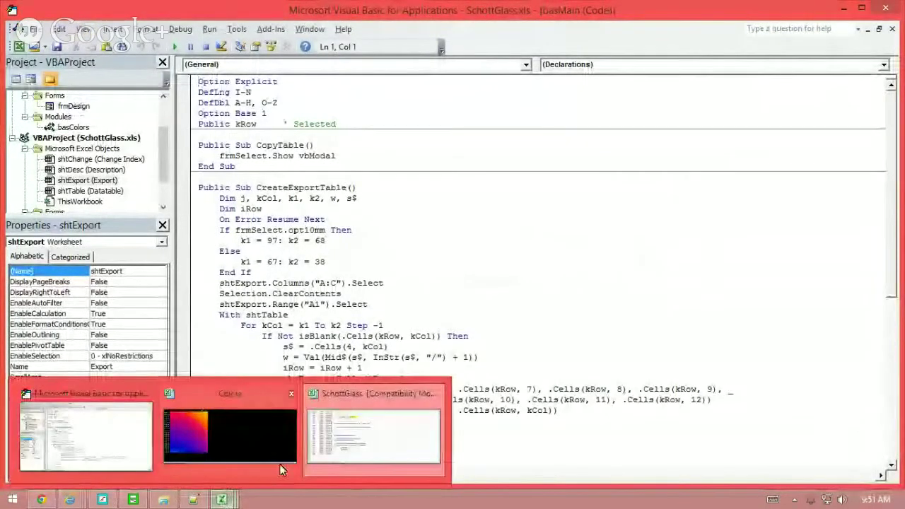
click(344, 445)
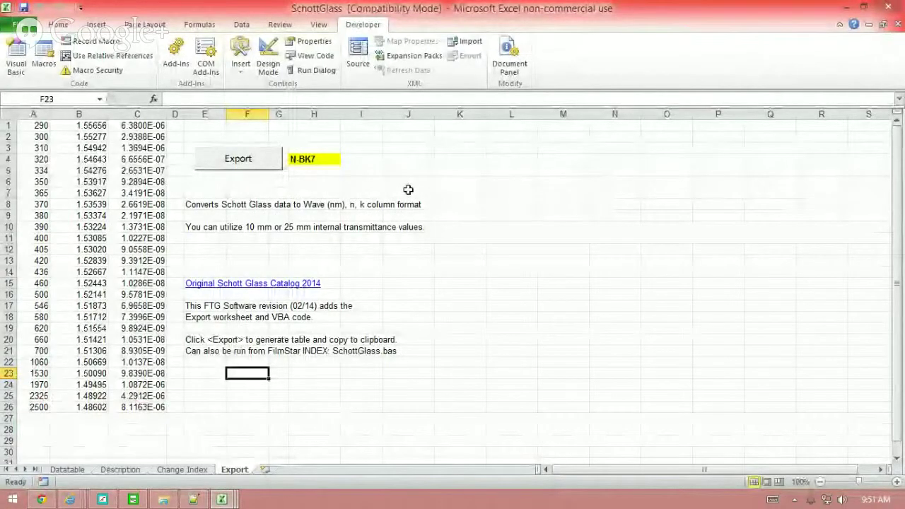
click(69, 470)
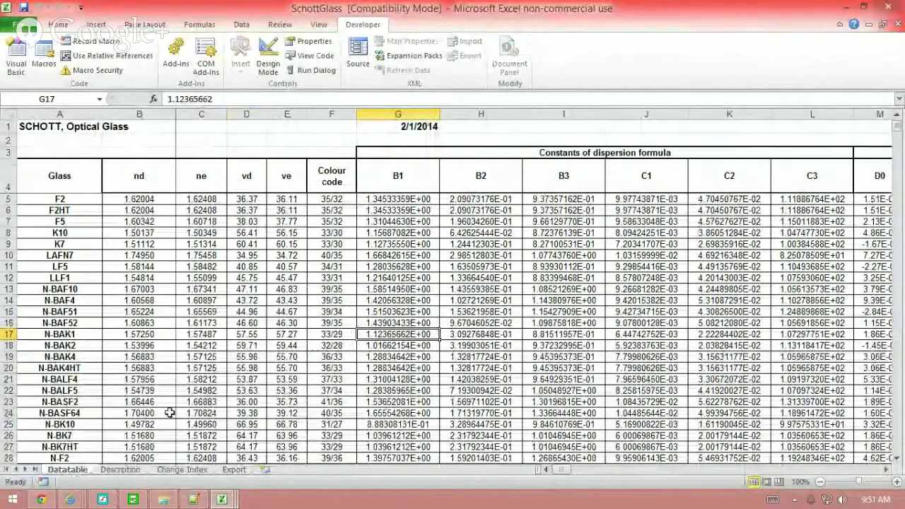
click(135, 472)
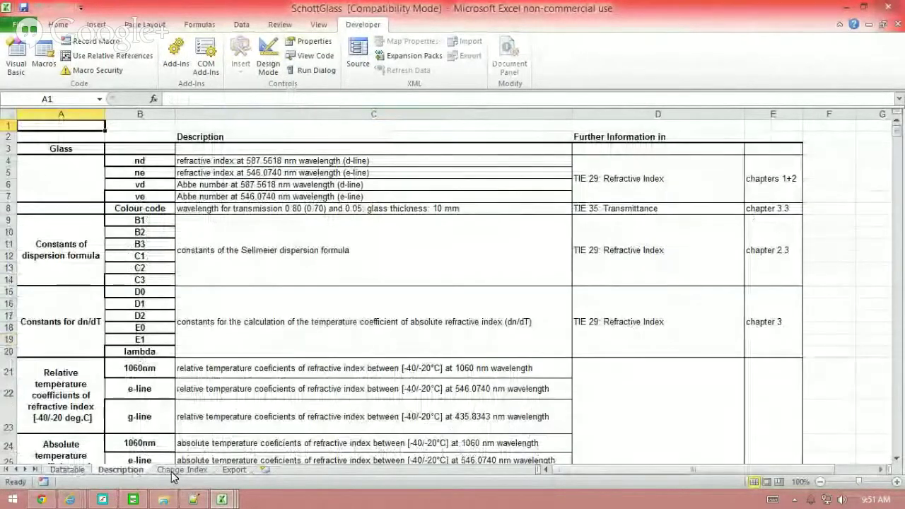
click(172, 471)
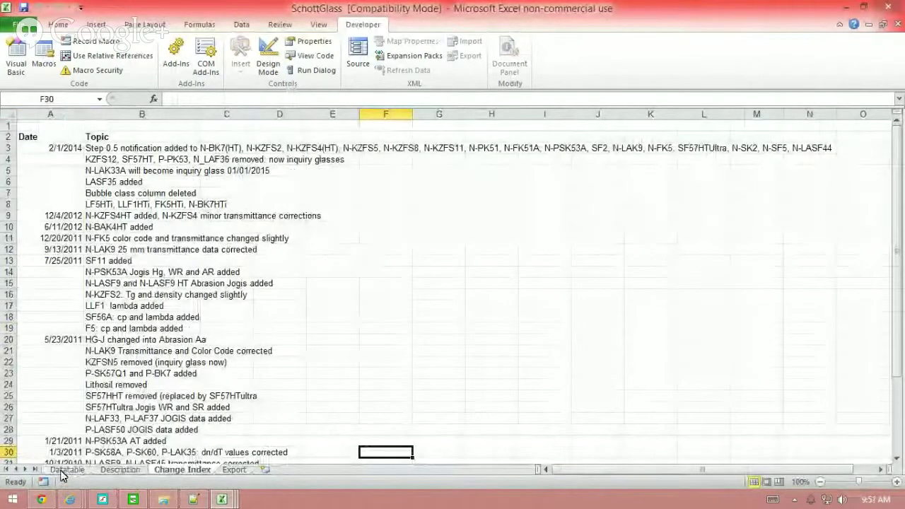
click(62, 472)
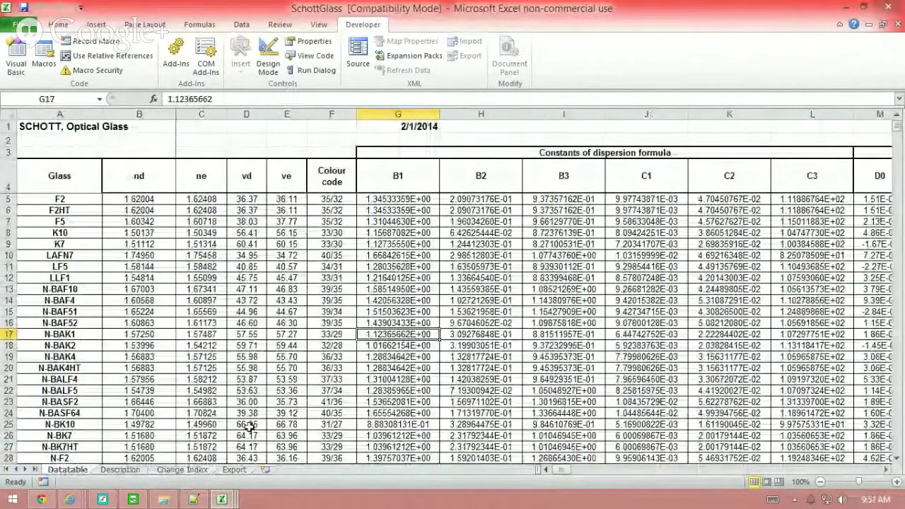
click(236, 471)
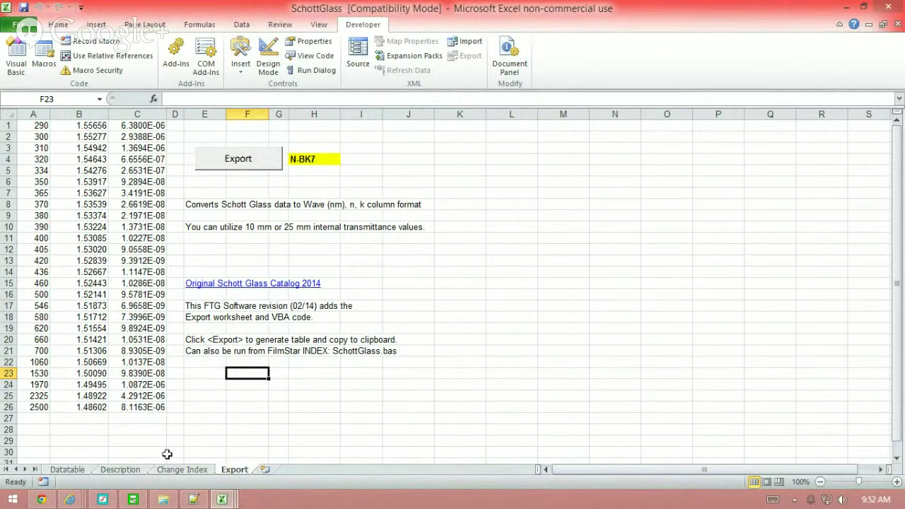
click(131, 500)
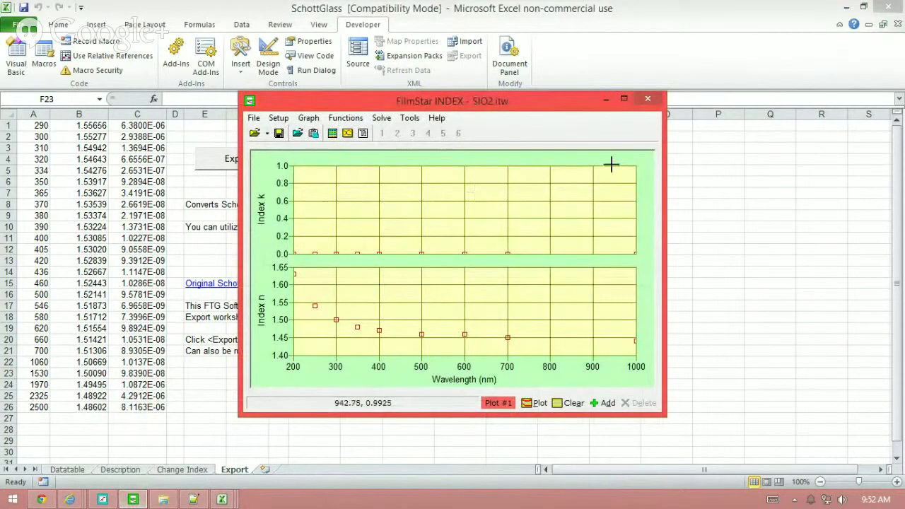
click(606, 99)
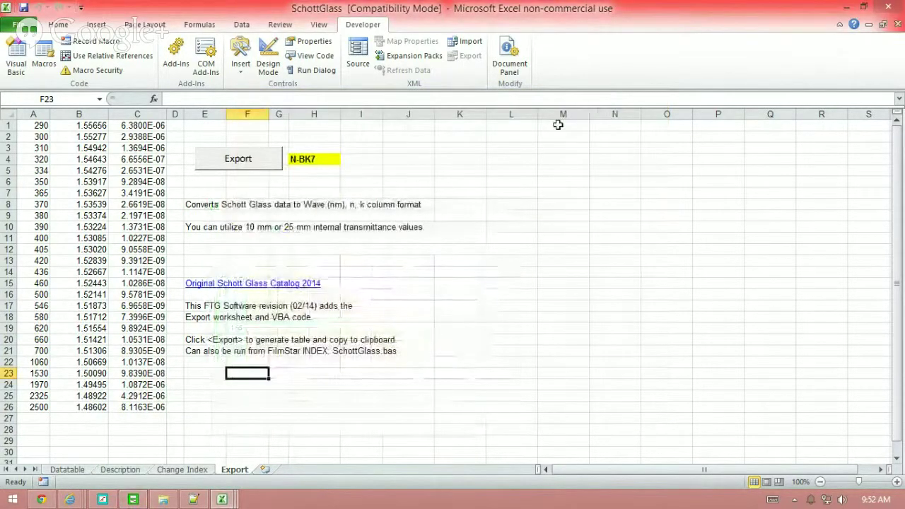
Step: Export the N-SF6 glass table at 10 mm thickness to the clipboard
click(235, 161)
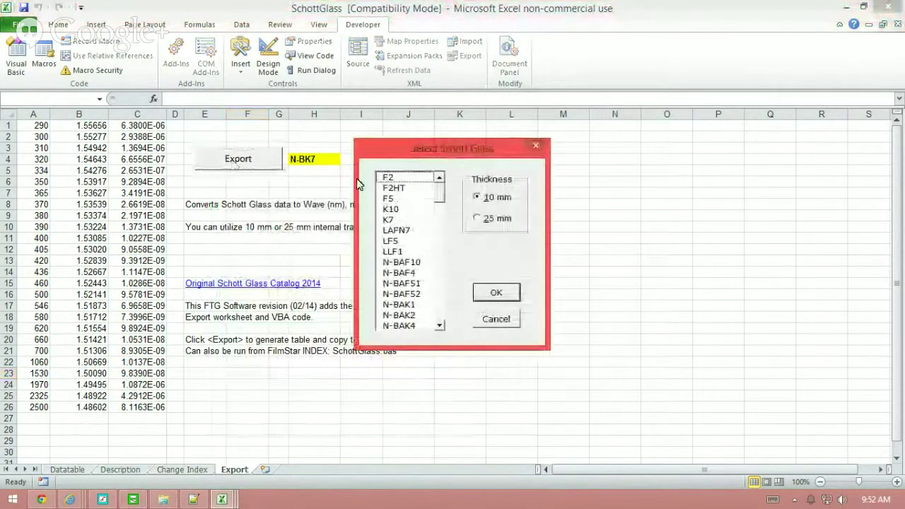
drag(439, 198, 445, 282)
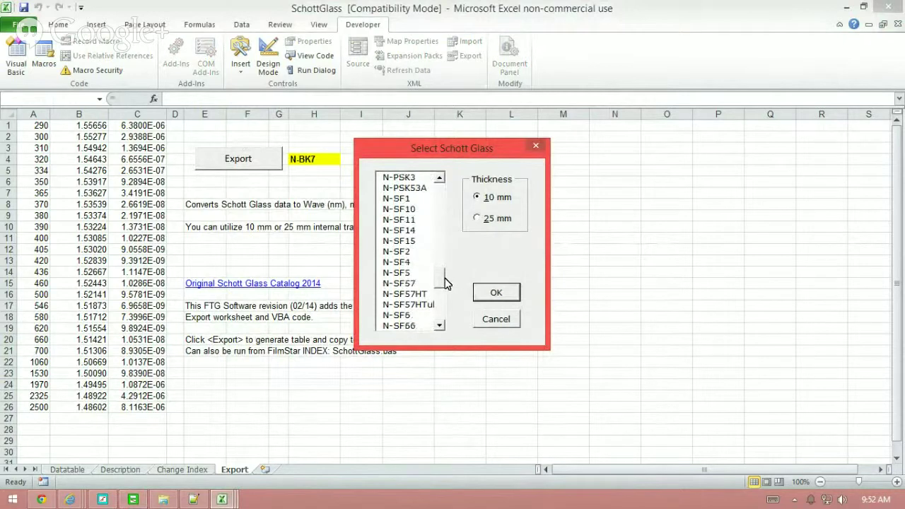
click(405, 316)
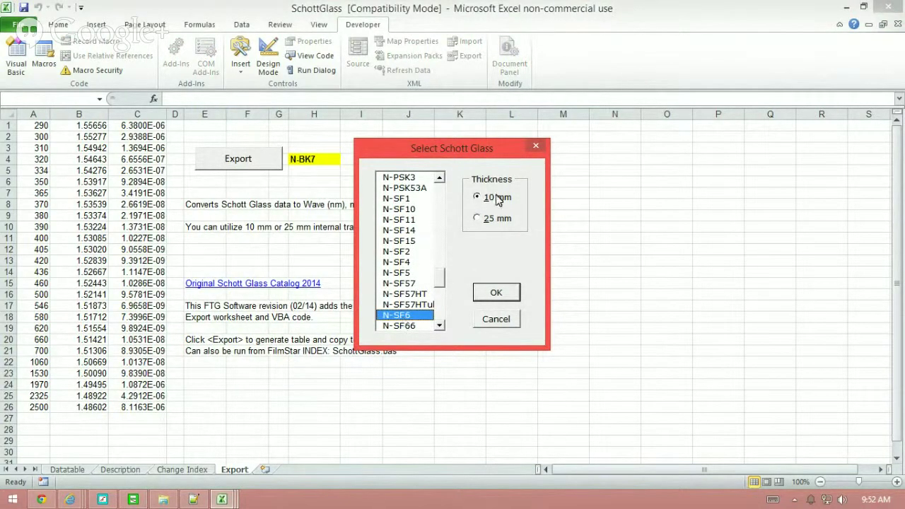
click(496, 293)
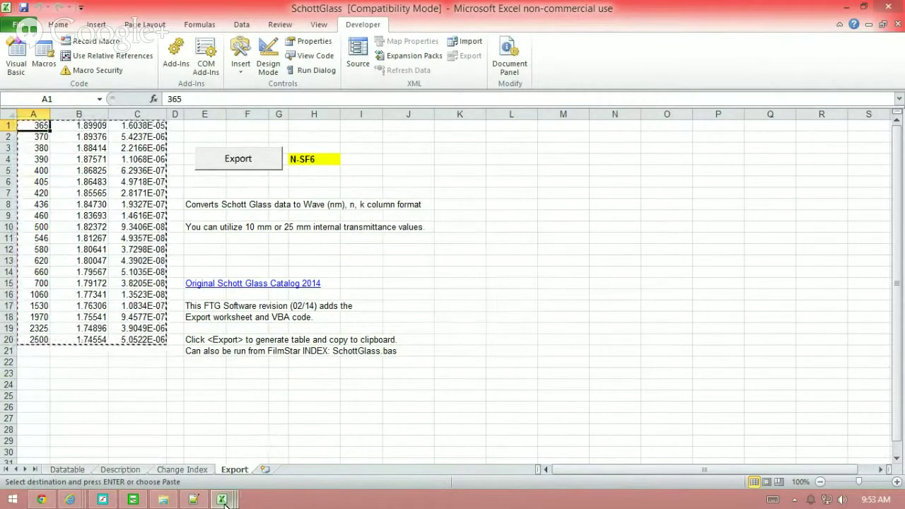
Step: Open basMain in the VBA editor and scroll through CreateExportTable and its xn, xk functions
mouse_move(223, 500)
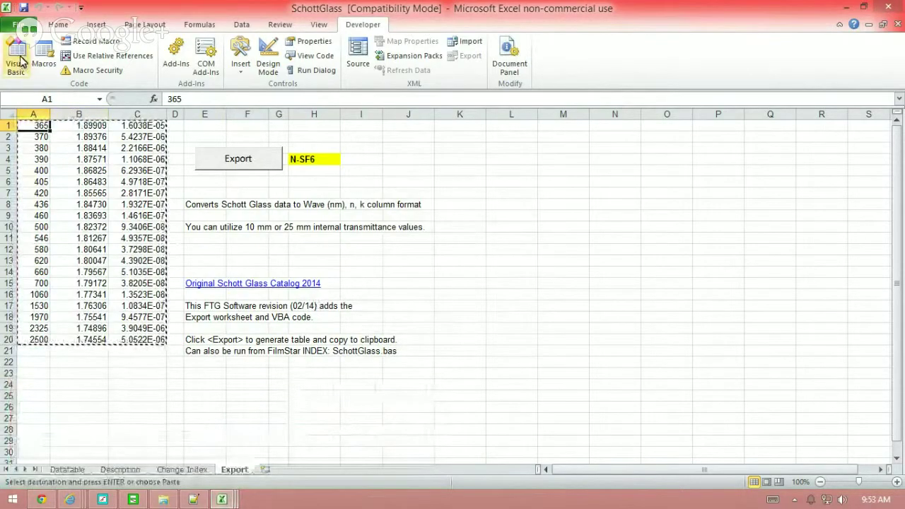
click(17, 59)
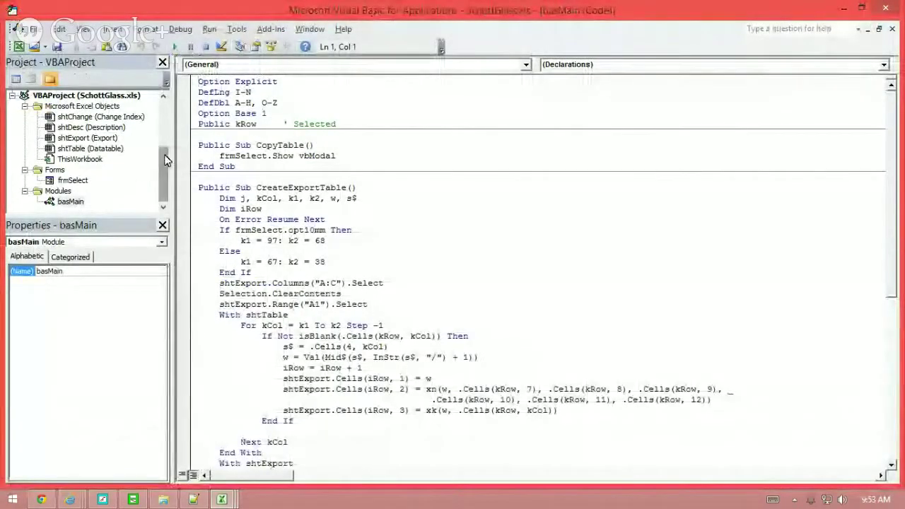
click(71, 201)
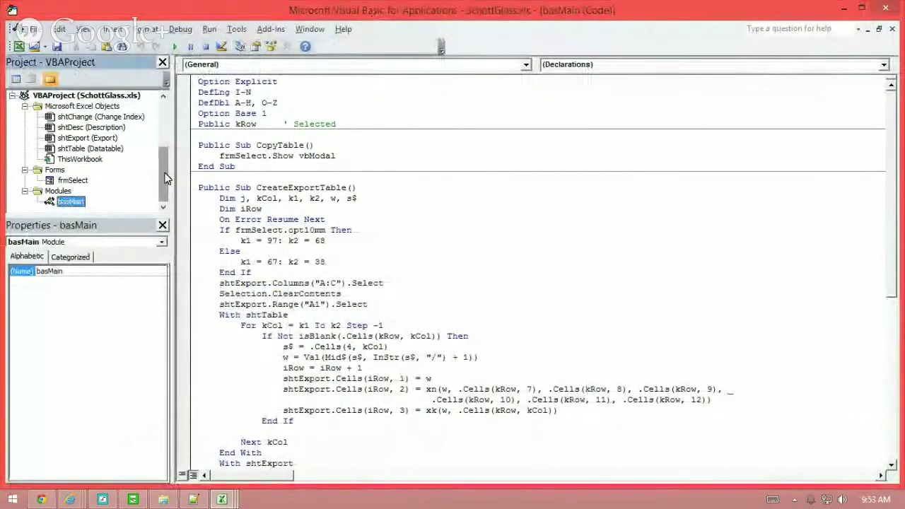
double_click(71, 203)
click(695, 334)
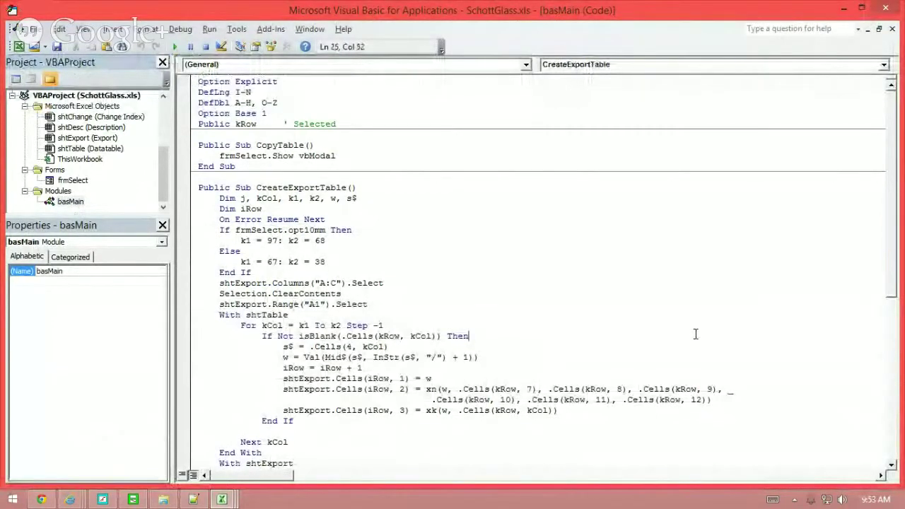
scroll(695, 334, down, 4)
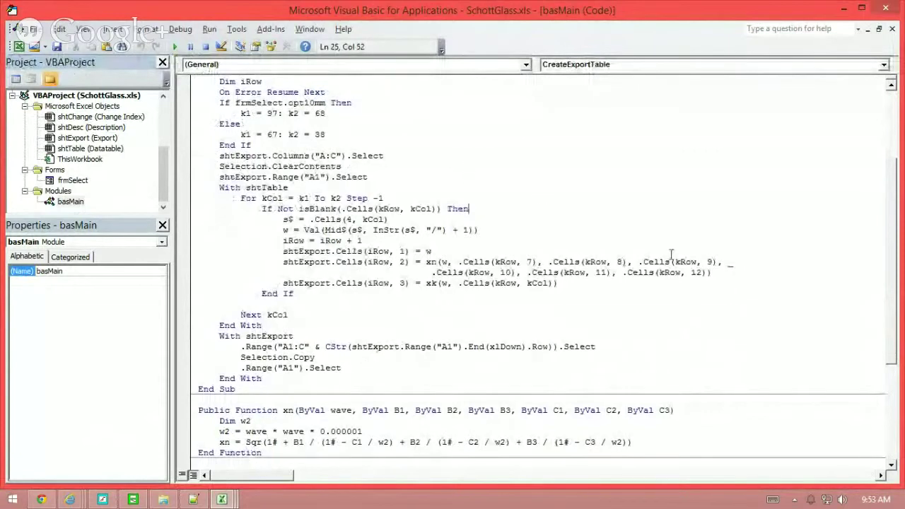
scroll(671, 254, down, 6)
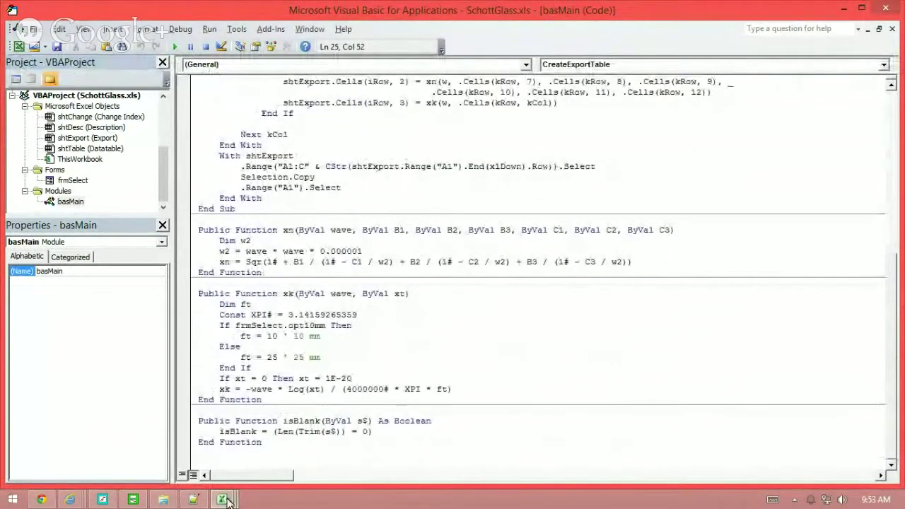
Step: Paste the copied N-SF6 table into FilmStar INDEX
mouse_move(223, 500)
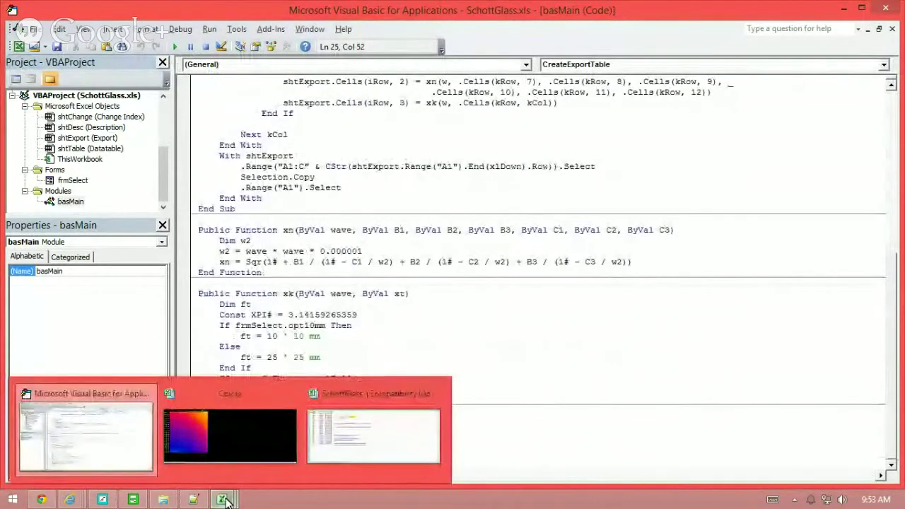
click(359, 441)
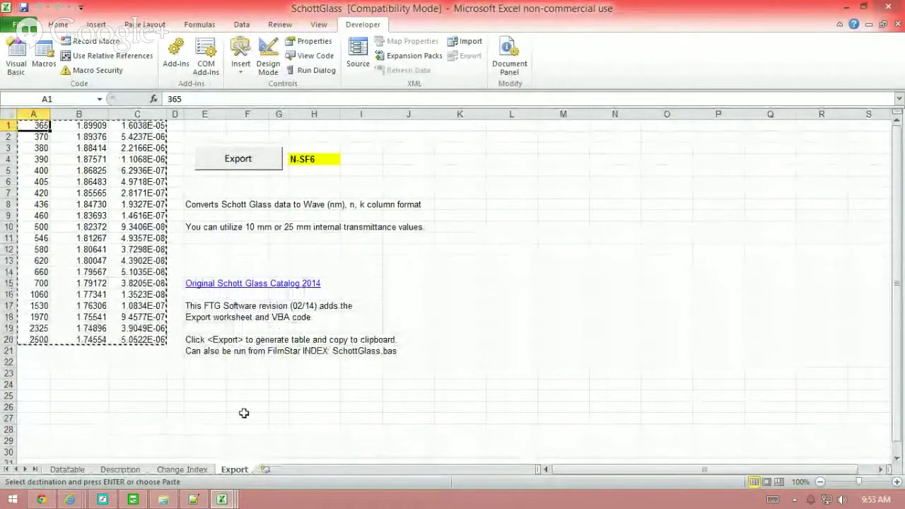
click(137, 499)
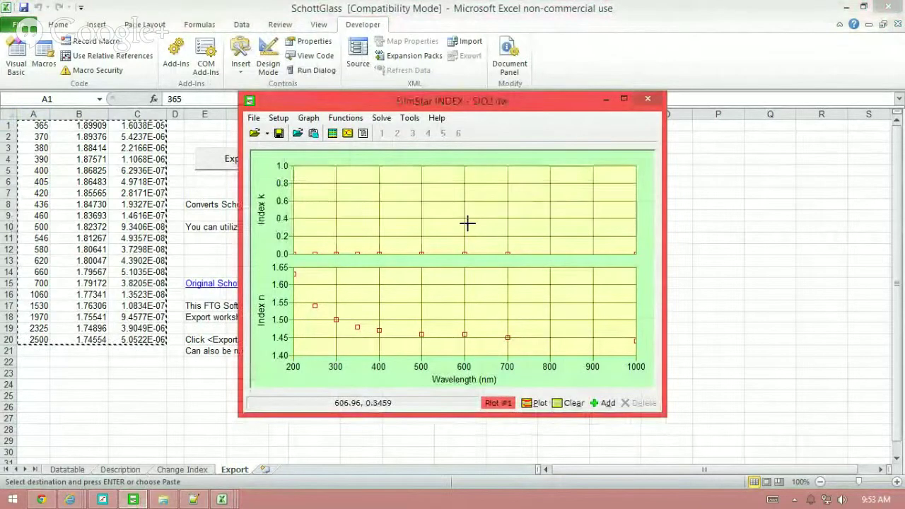
click(253, 118)
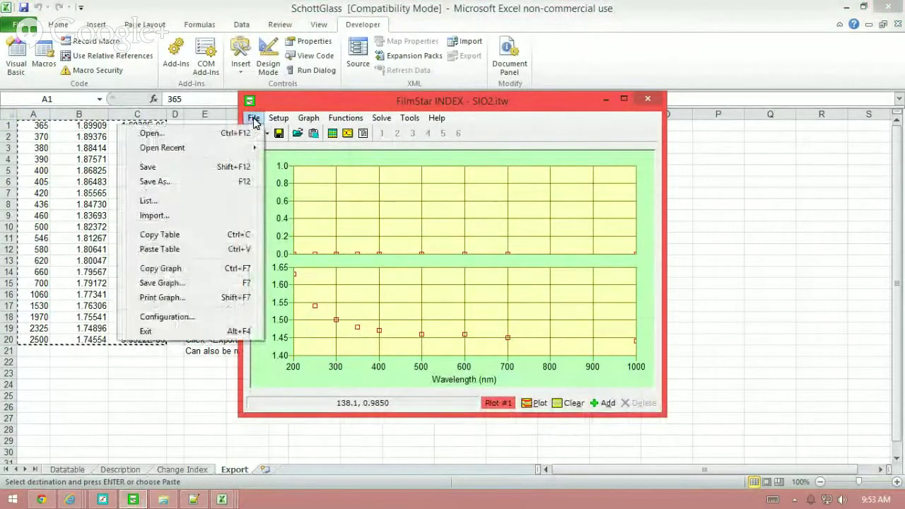
click(170, 249)
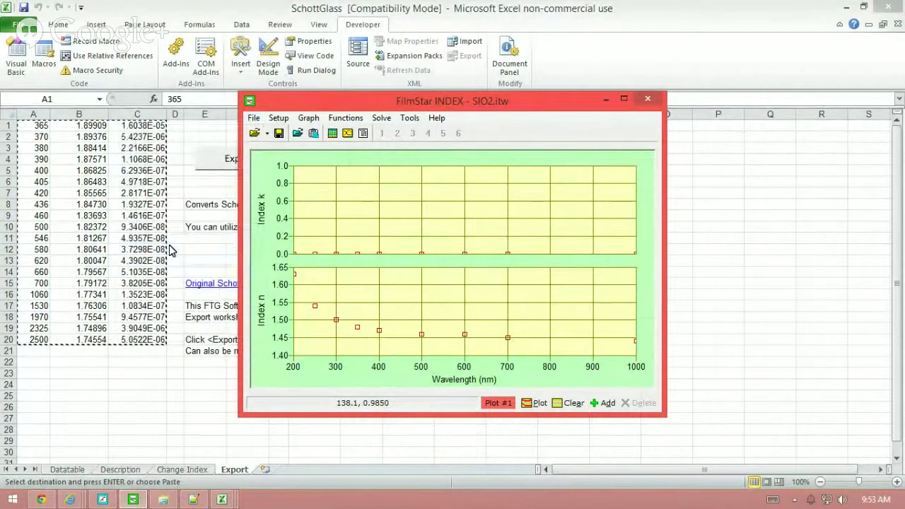
Step: Save the index table as SF6.itw
click(253, 118)
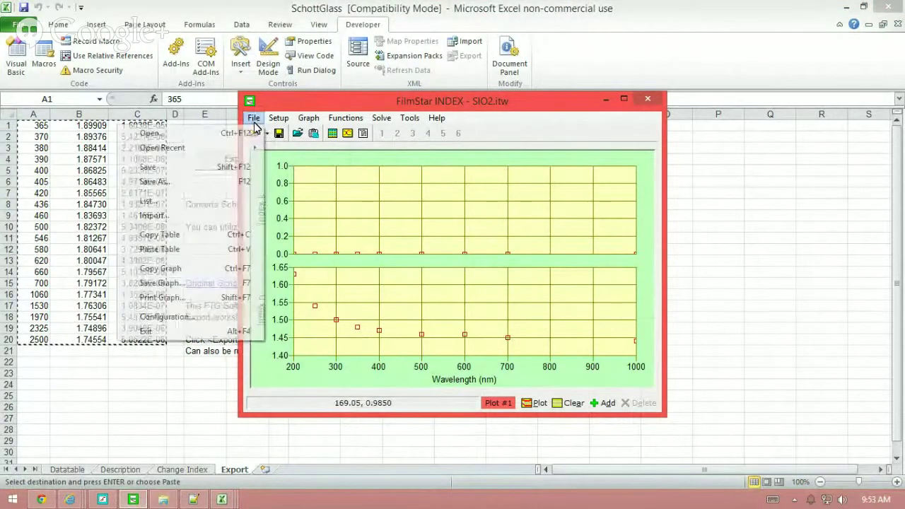
click(222, 187)
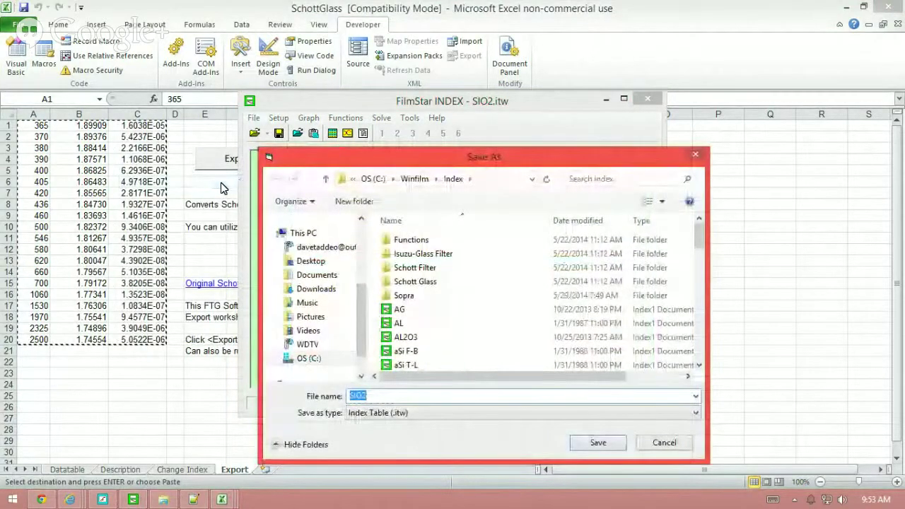
text(SF)
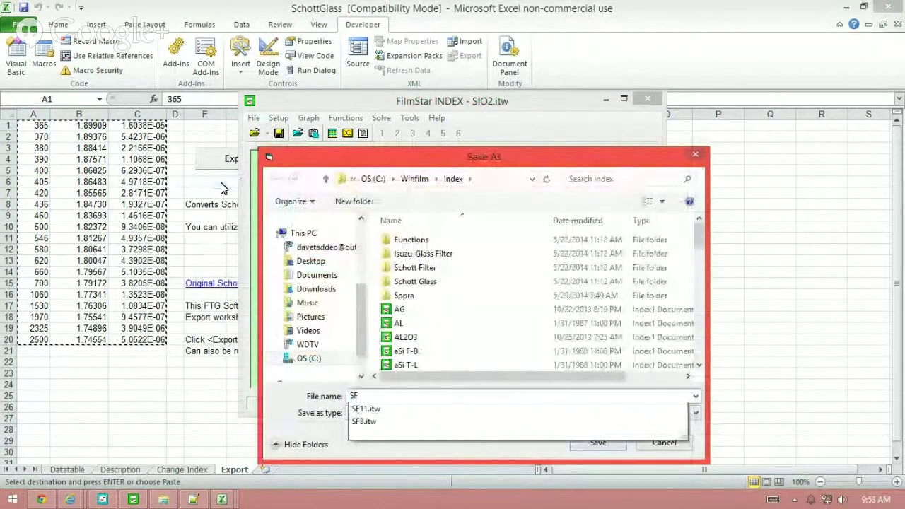
text(6)
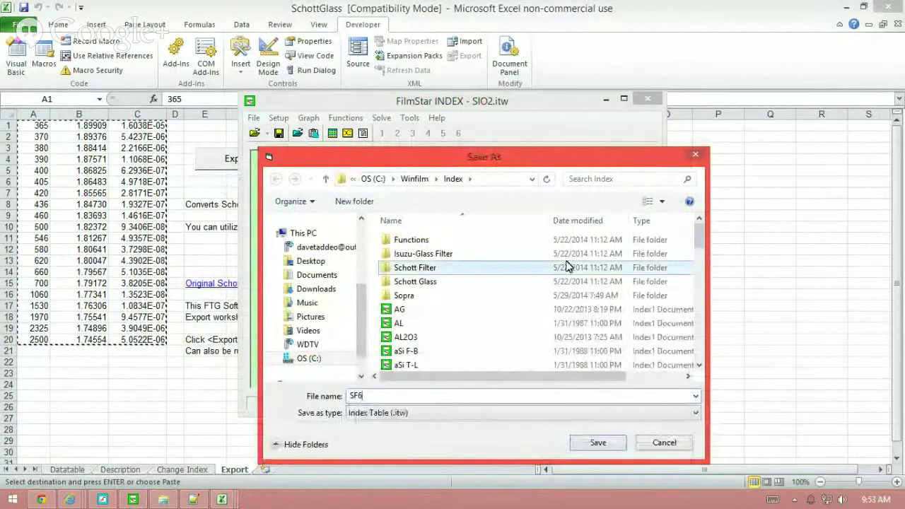
click(598, 442)
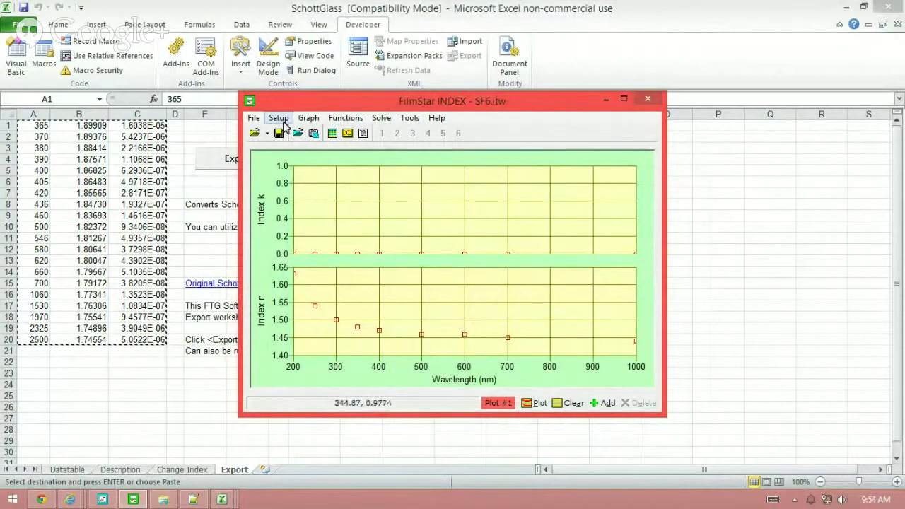
Step: Auto-scale the SF6 plots to 0–3000 nm, then switch to FilmStar DESIGN
click(306, 119)
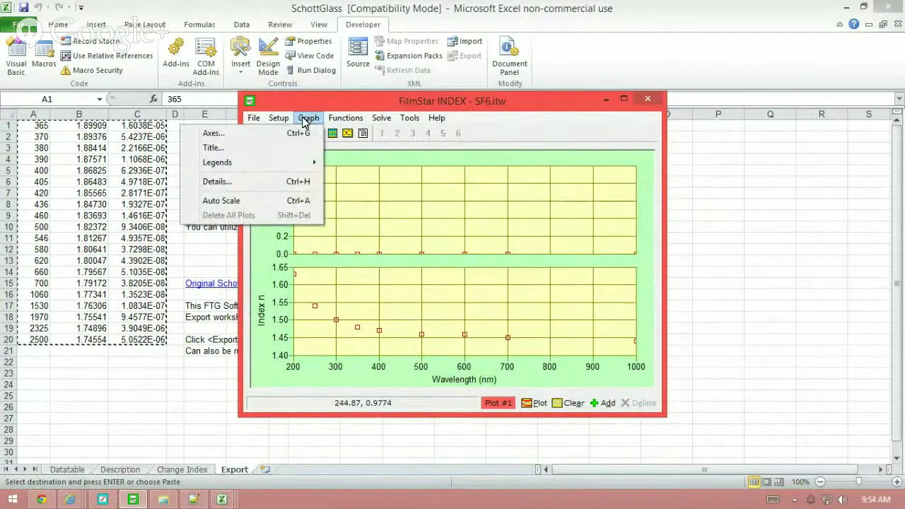
click(254, 201)
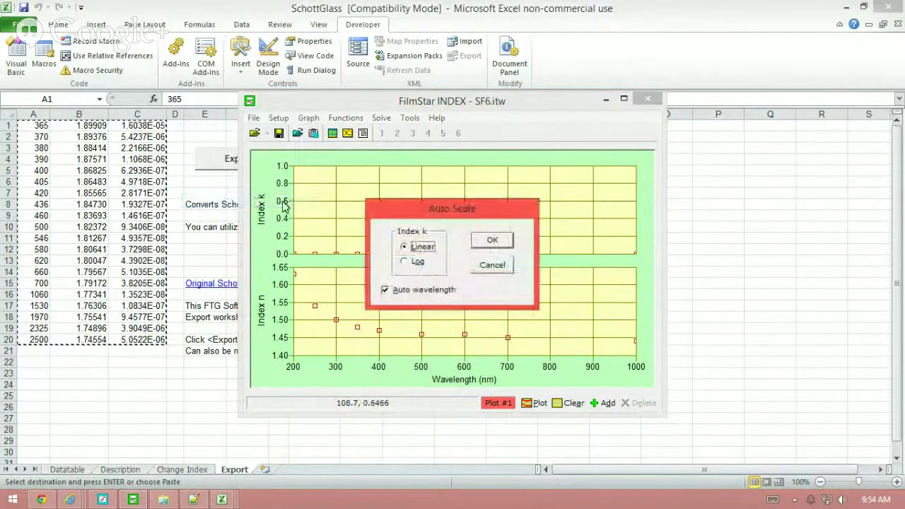
click(486, 240)
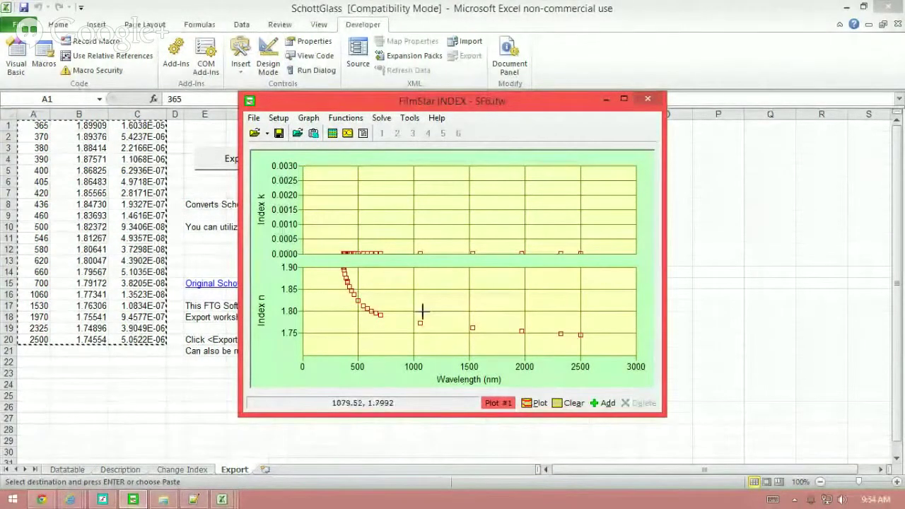
click(103, 499)
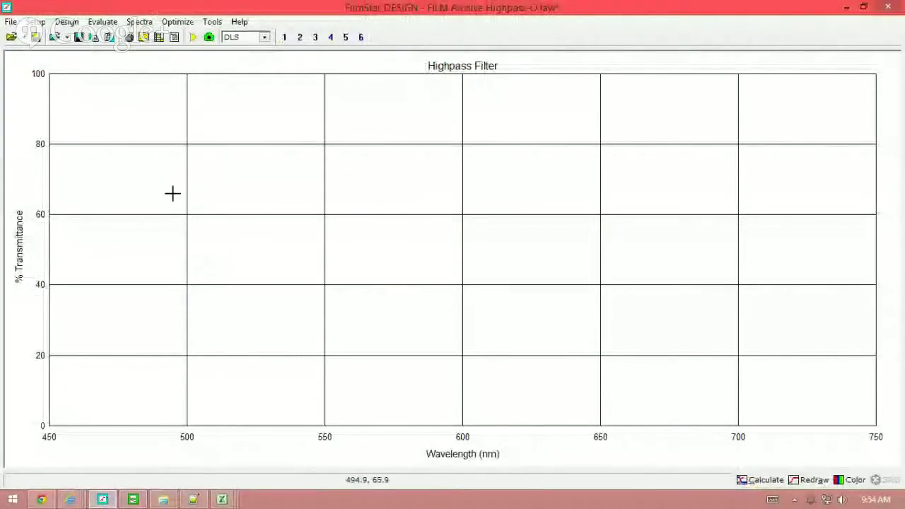
Step: Set SUB's dispersion to SF6 in Film Indices, then minimize FilmStar DESIGN
click(36, 22)
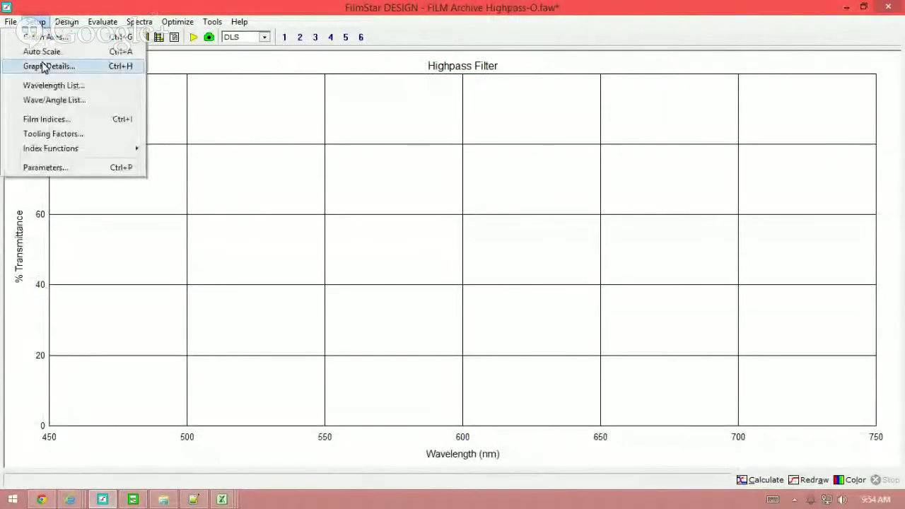
click(41, 120)
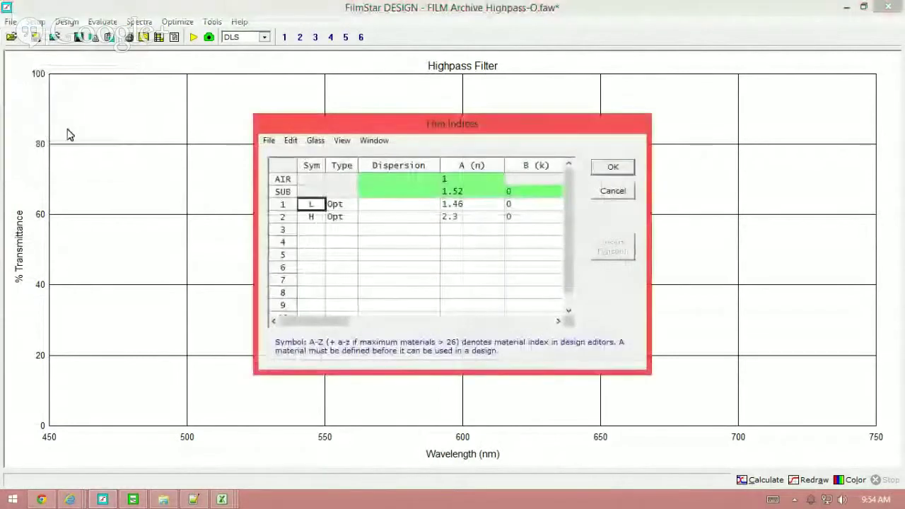
click(396, 192)
click(435, 192)
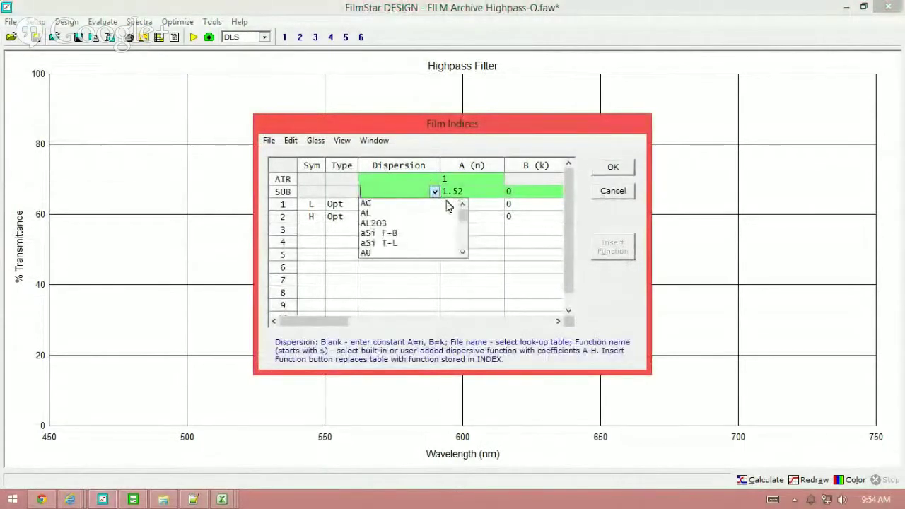
click(463, 253)
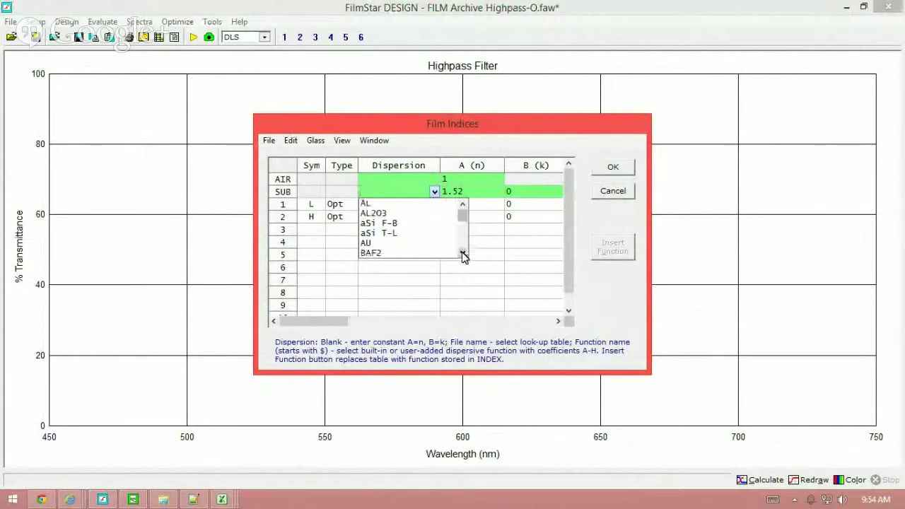
drag(462, 217, 462, 229)
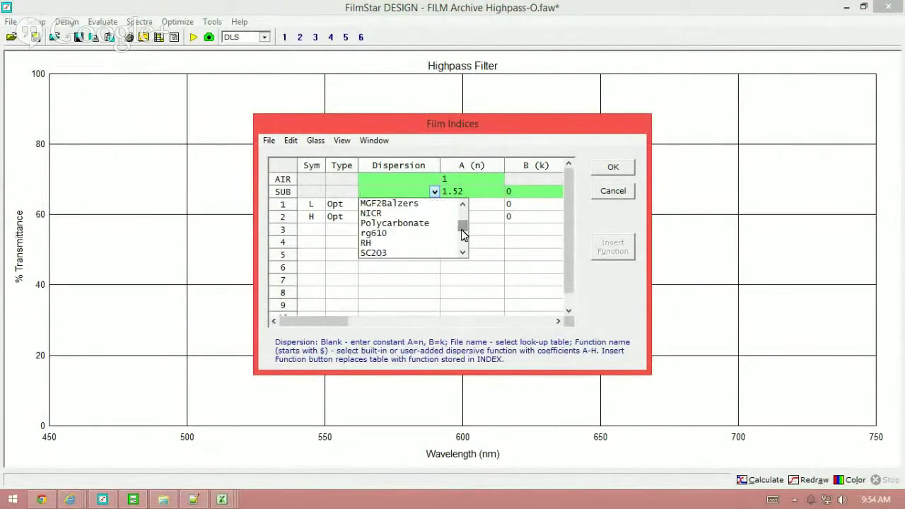
click(463, 253)
click(463, 254)
click(463, 254)
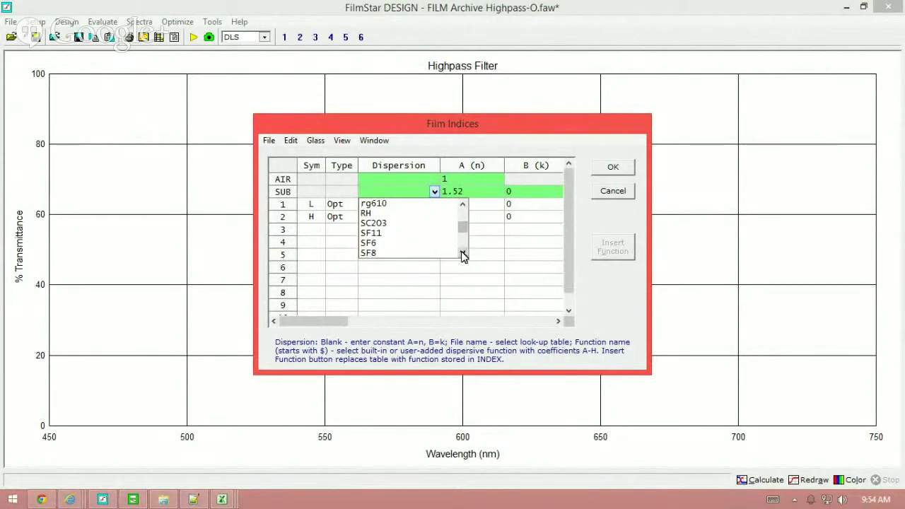
click(372, 244)
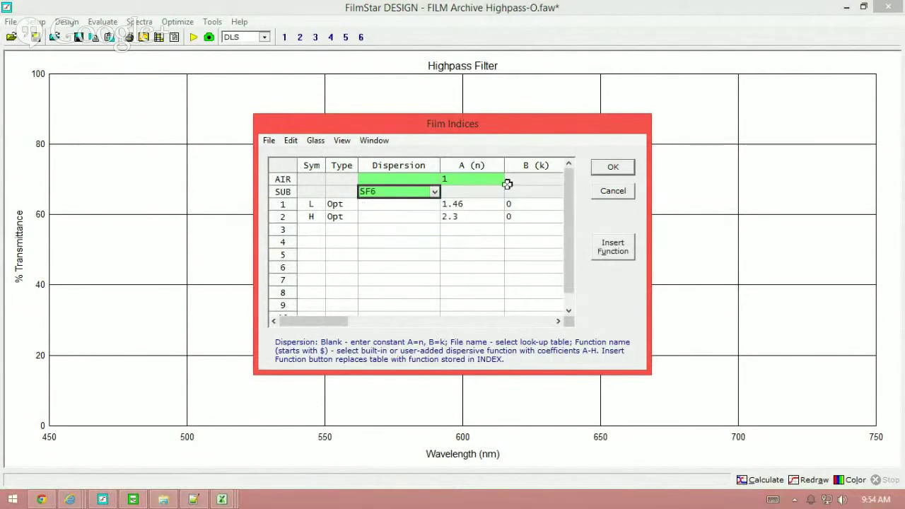
click(602, 167)
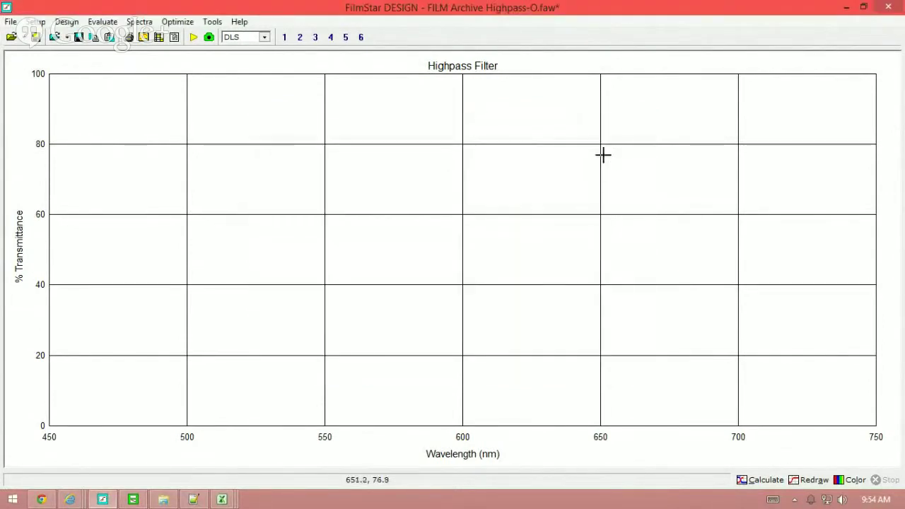
click(846, 6)
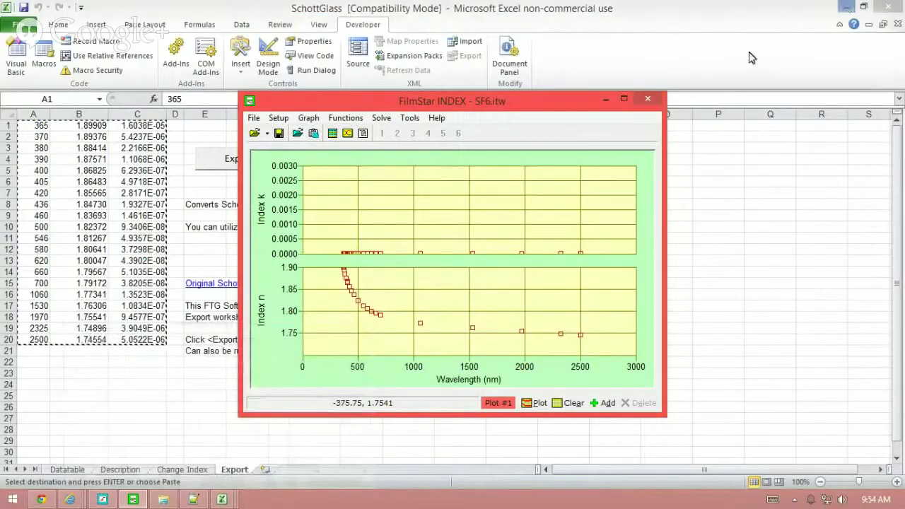
Step: Minimize FilmStar INDEX, the SchottGlass workbook and the VBA editor to show the desktop
click(606, 101)
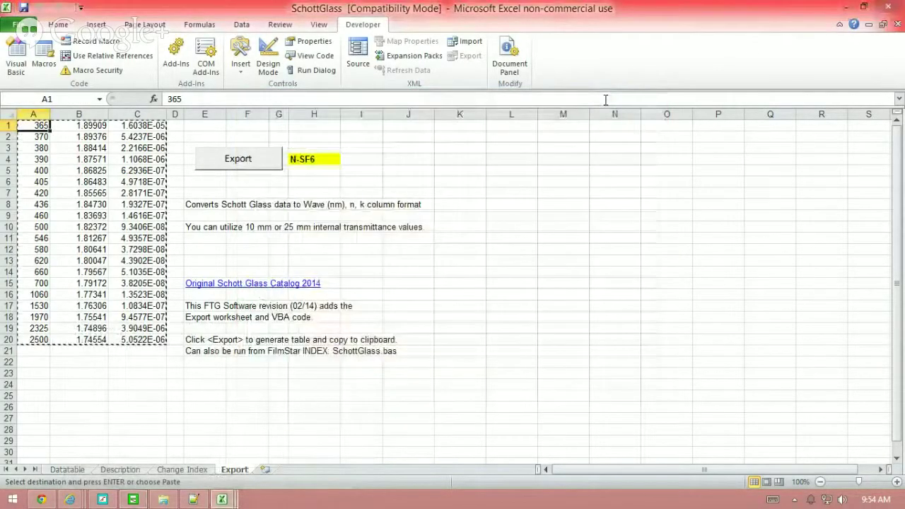
click(564, 227)
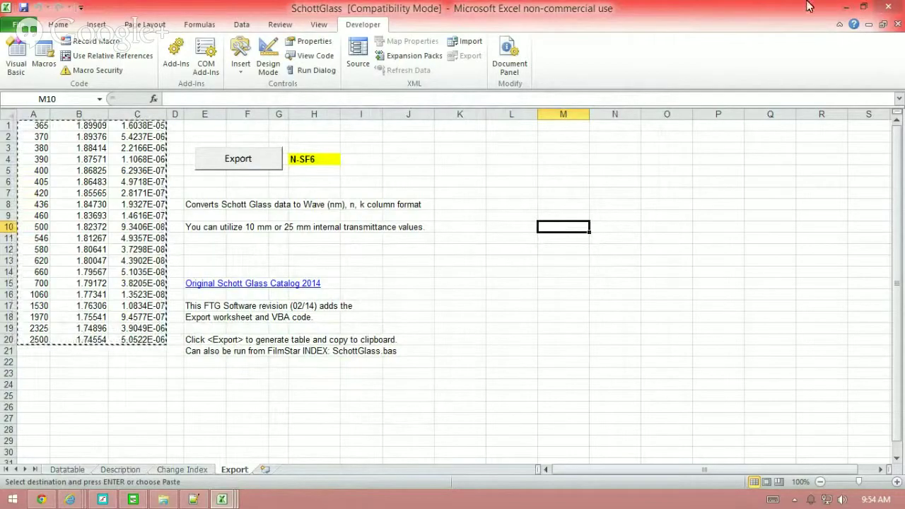
click(845, 6)
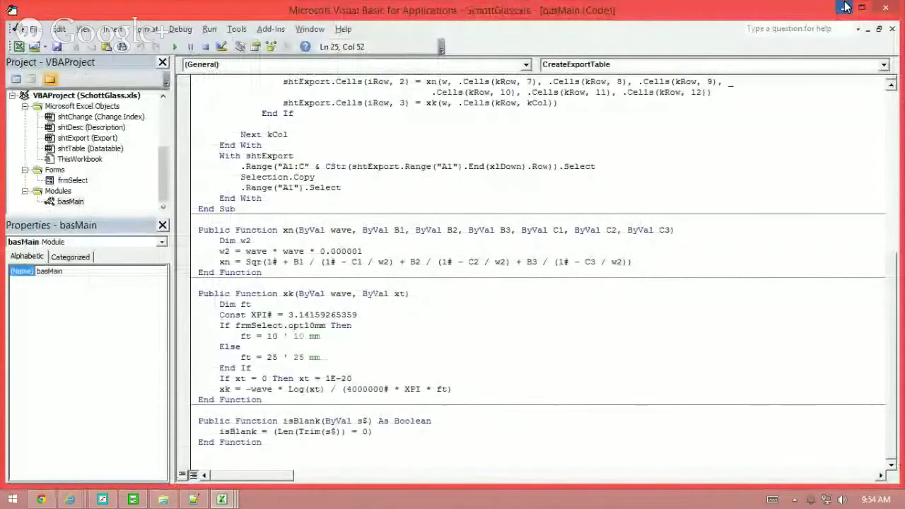
click(845, 7)
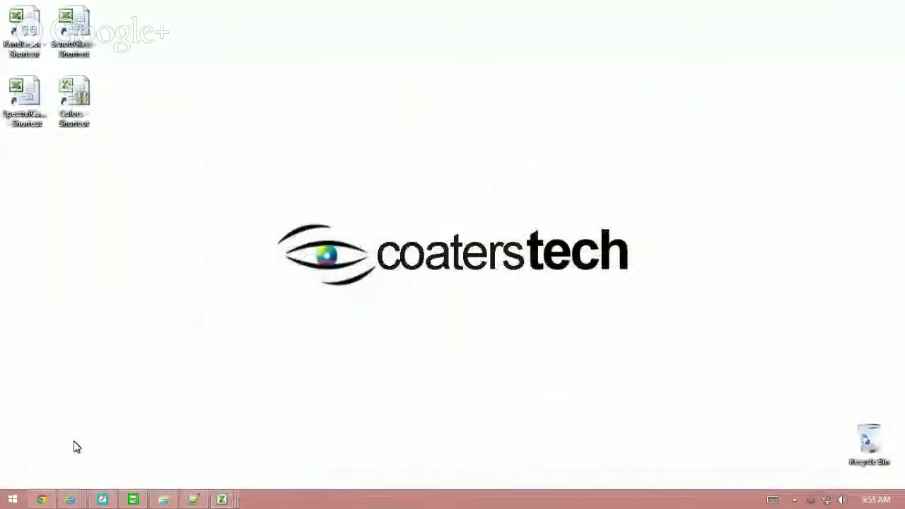
Step: In Chrome, open the thin-film coating software article's first tab and scroll down to Coating designs
click(43, 500)
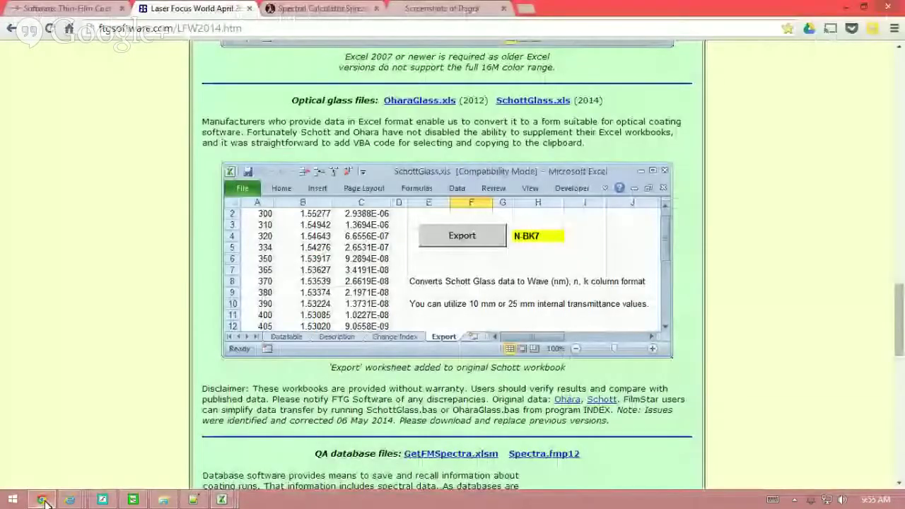
click(60, 7)
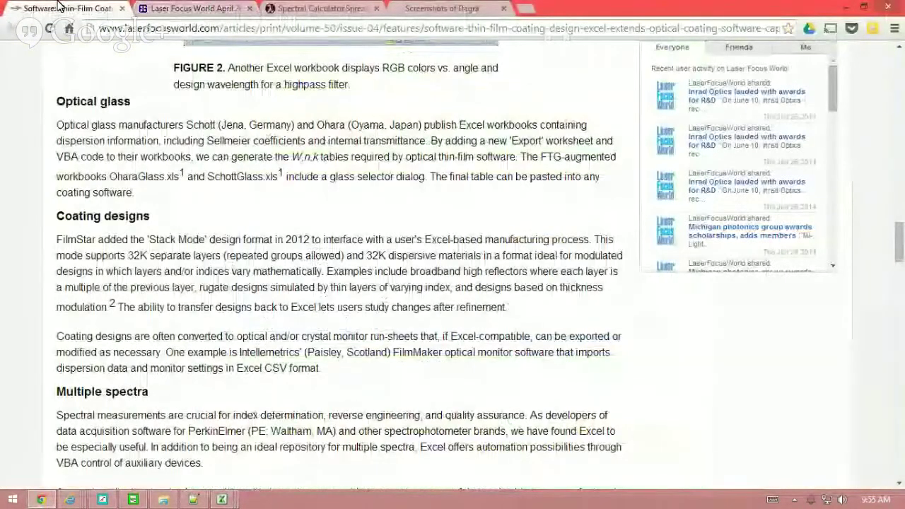
scroll(19, 279, down, 1)
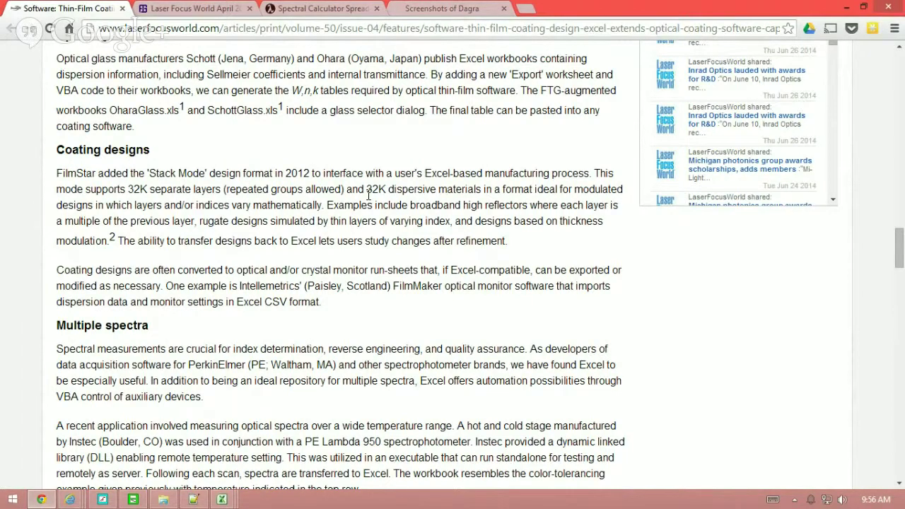
scroll(369, 196, down, 1)
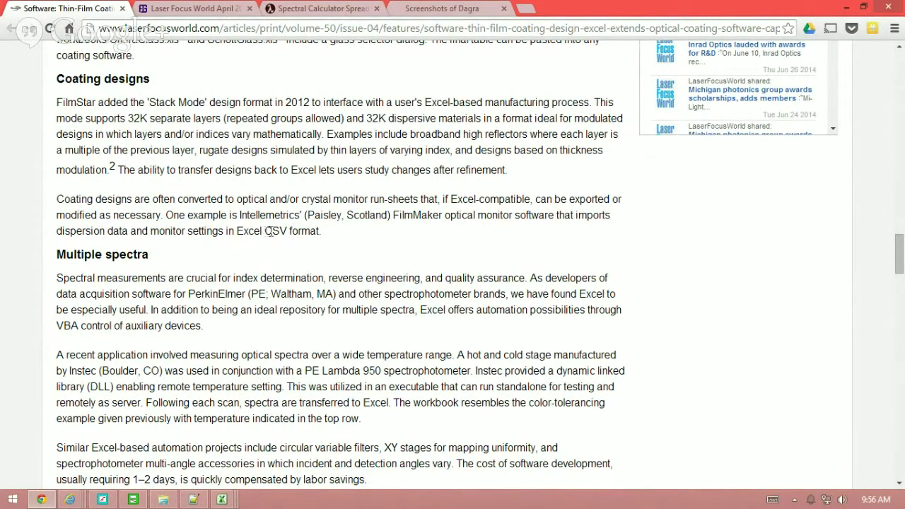
Step: Highlight 'CSV format' and 'FilmMaker' in the article, then scroll to the Quality-assurance database section
drag(268, 231, 319, 231)
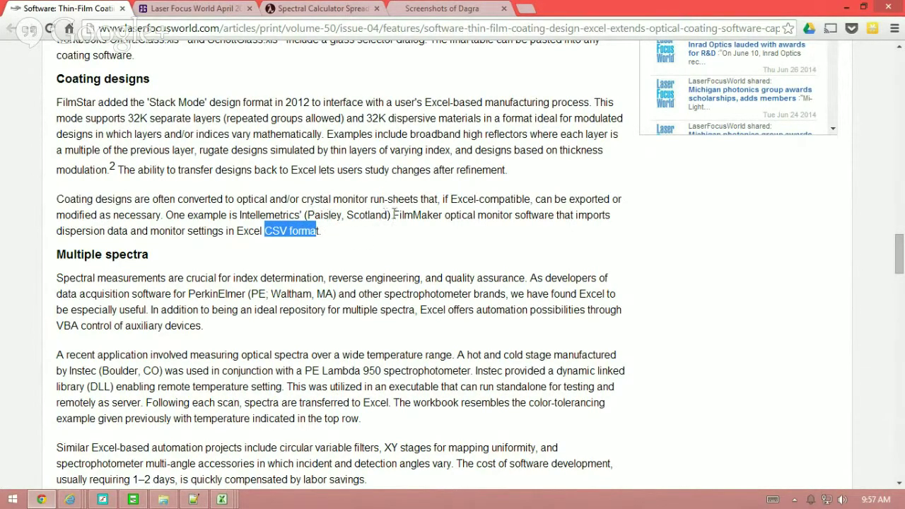
drag(394, 215, 442, 217)
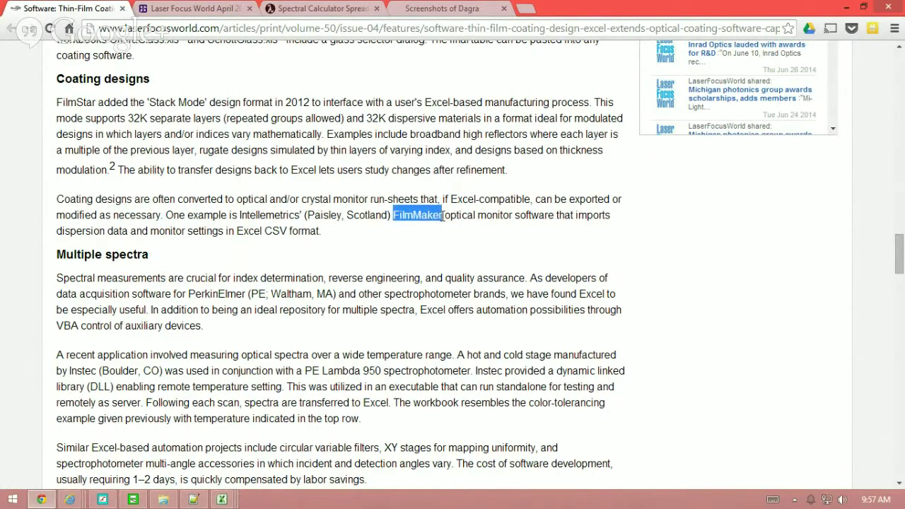
click(489, 216)
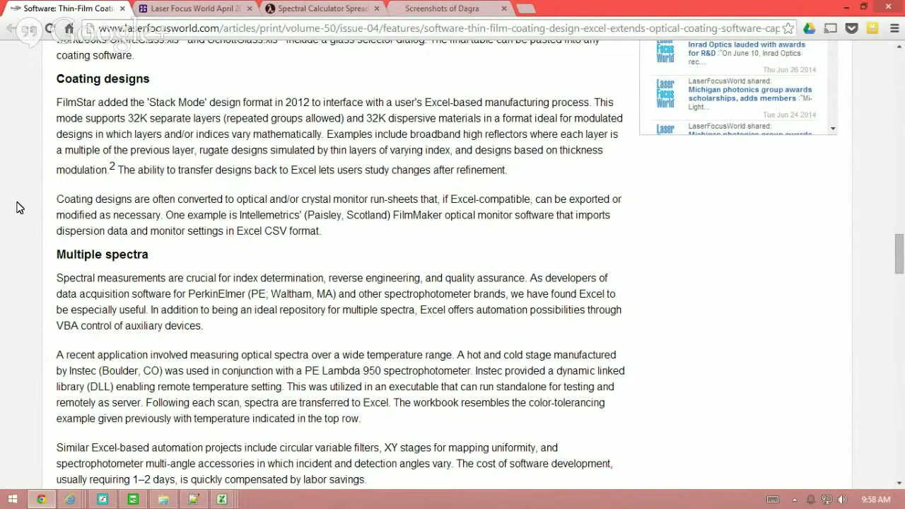
scroll(19, 207, down, 3)
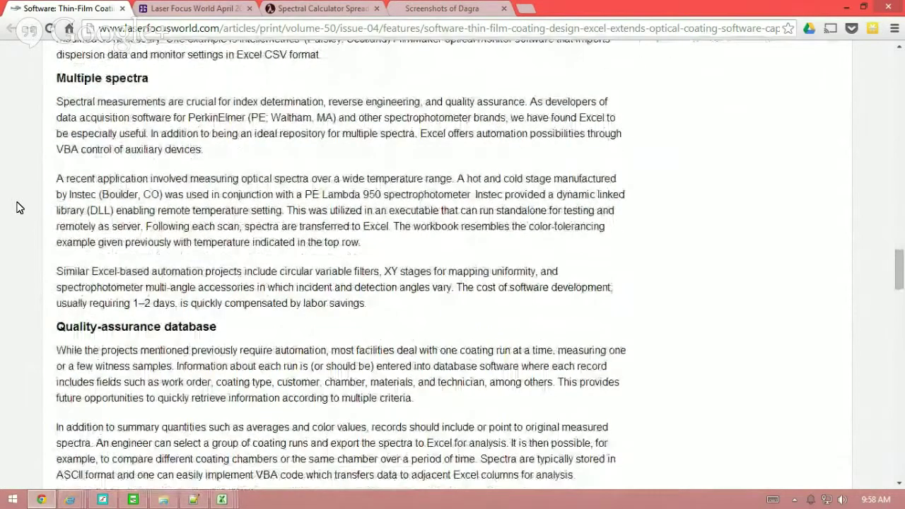
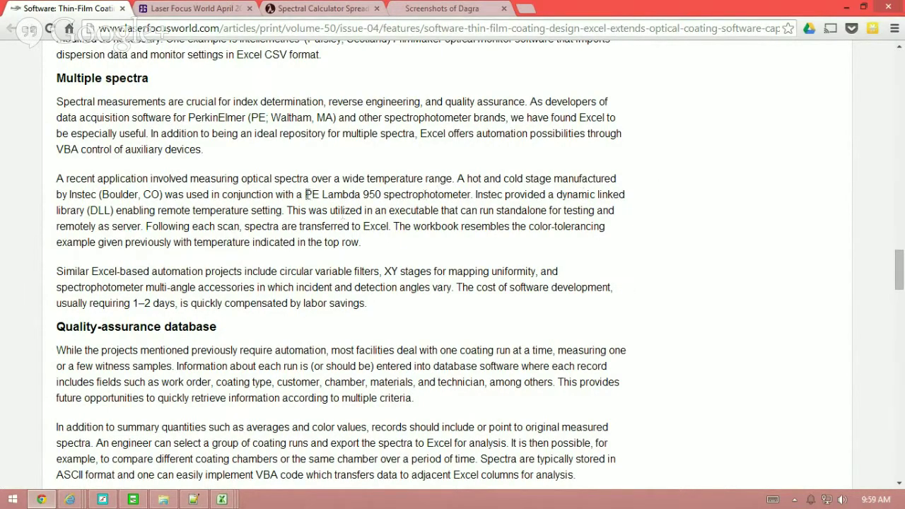
Step: Highlight then deselect 'PE Lambda 950', and scroll to the Quality-assurance database section on FileMaker Pro
drag(304, 193, 382, 193)
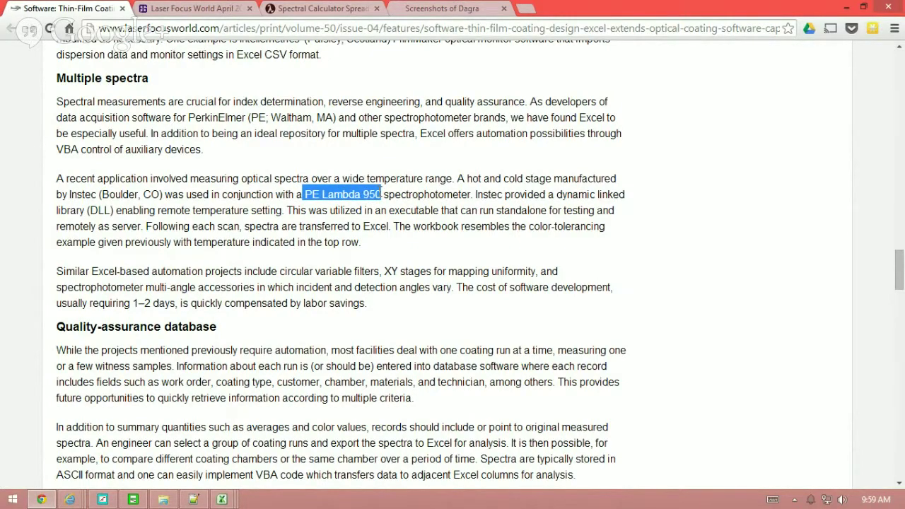
click(450, 224)
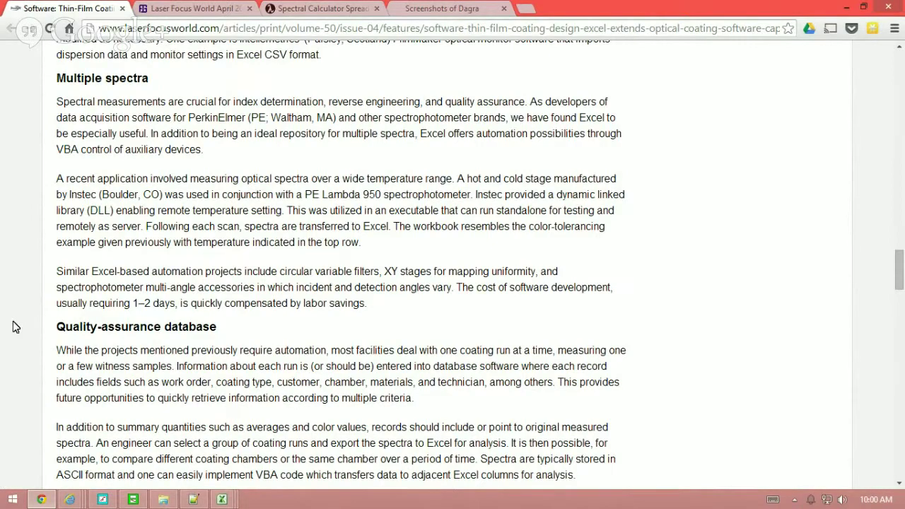
scroll(16, 326, down, 3)
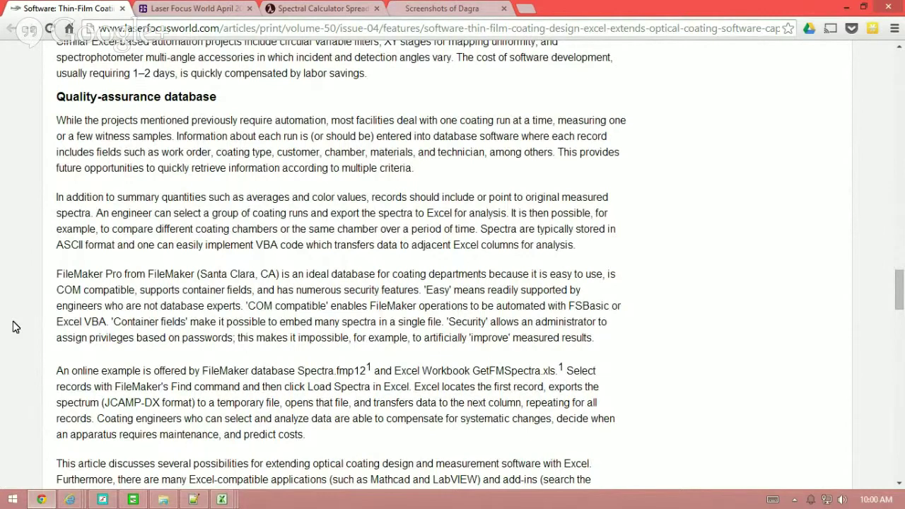
scroll(16, 326, down, 1)
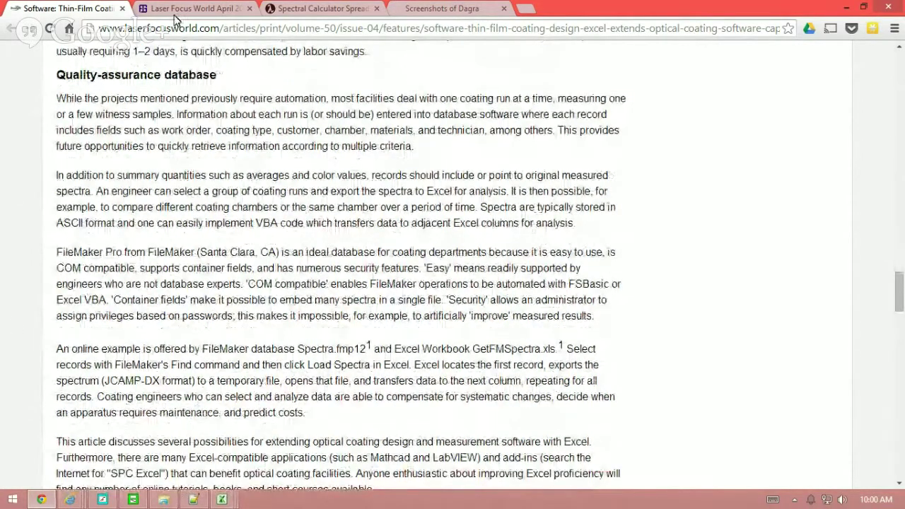
click(196, 6)
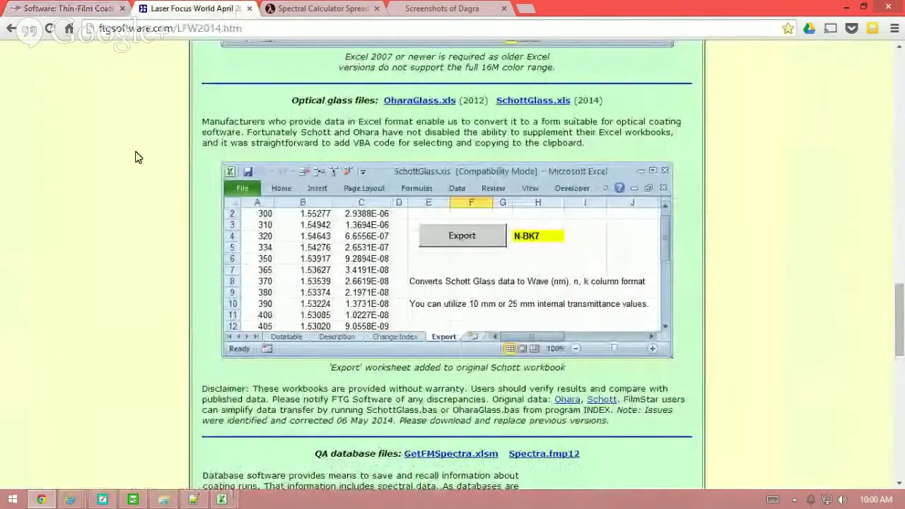
scroll(138, 157, down, 1)
scroll(138, 157, down, 4)
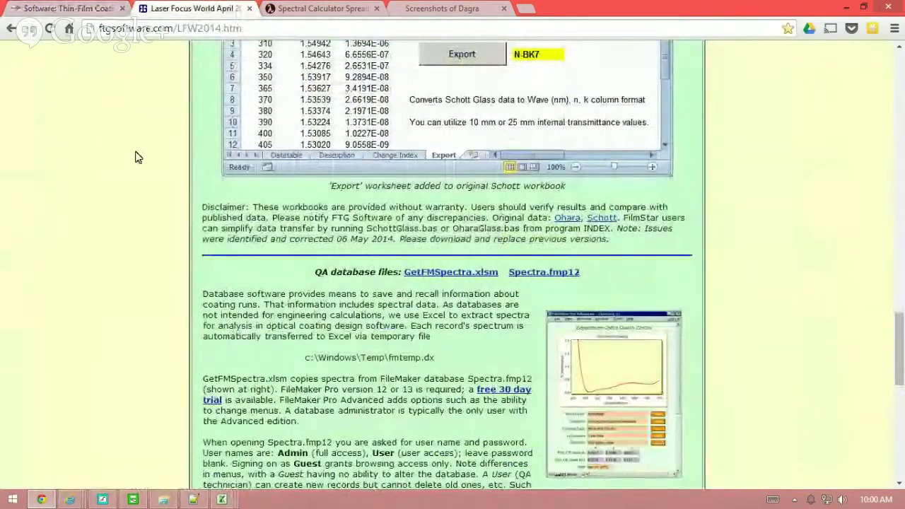
scroll(138, 157, down, 1)
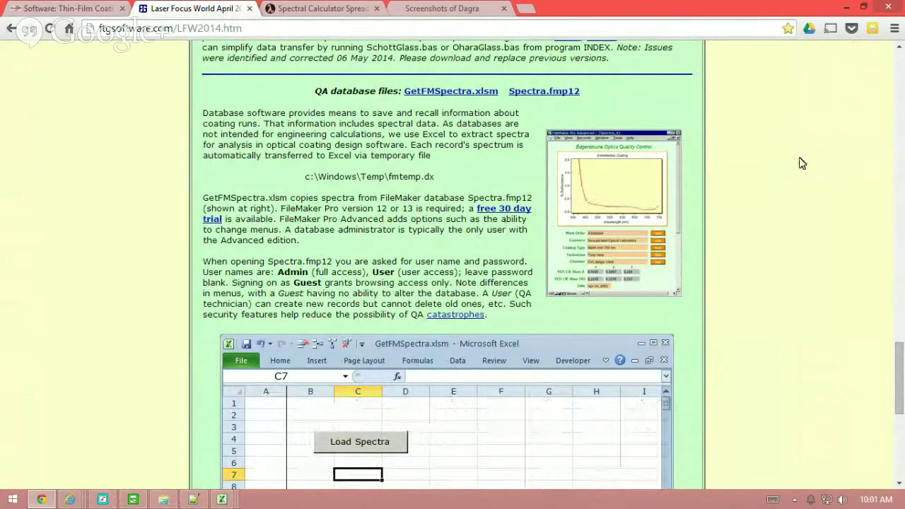
scroll(802, 163, down, 1)
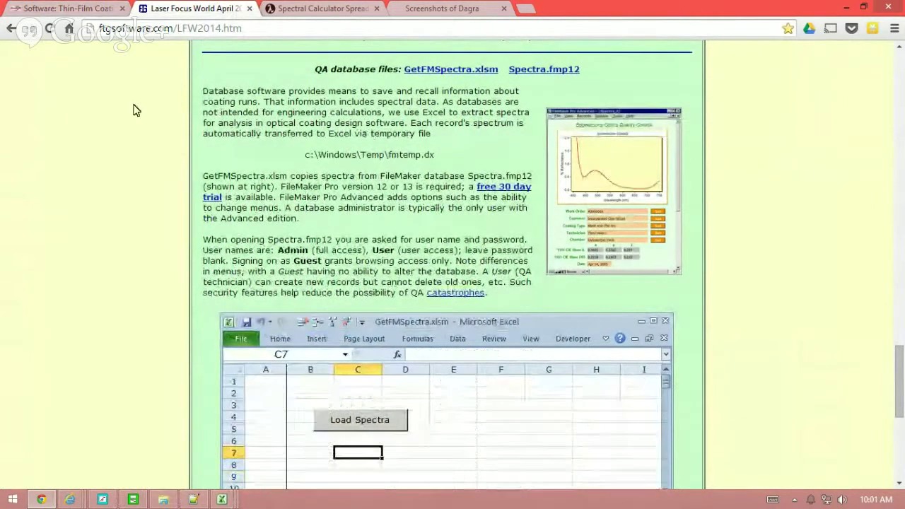
click(71, 8)
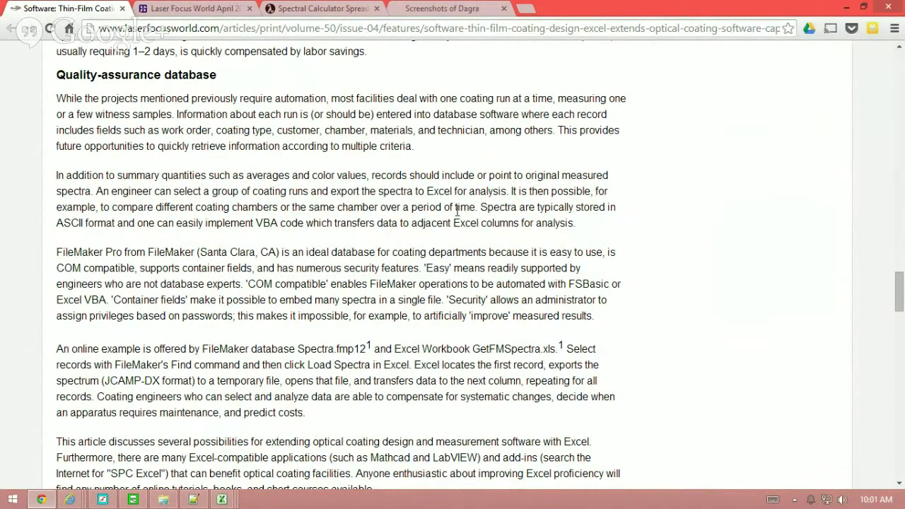
Step: Scroll to the article's References, then switch to the ftgsoftware.com/LFW2014.htm tab
scroll(457, 210, down, 1)
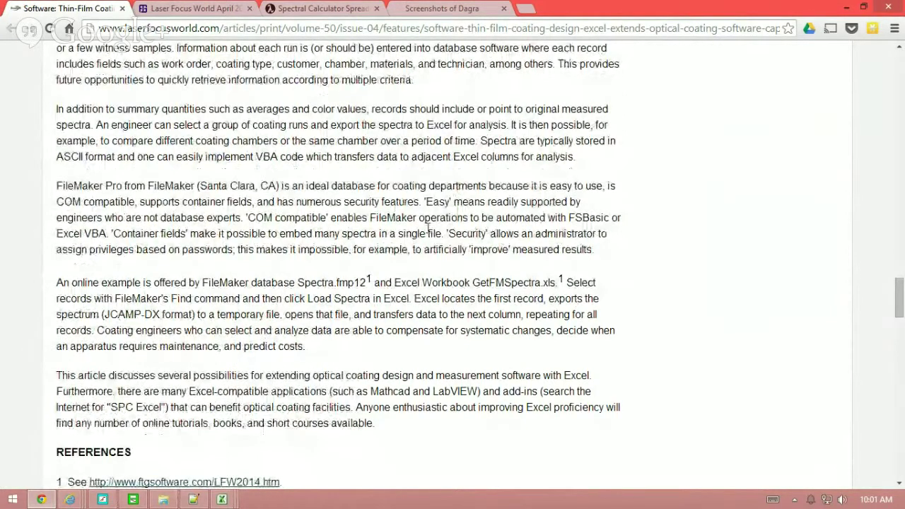
click(205, 7)
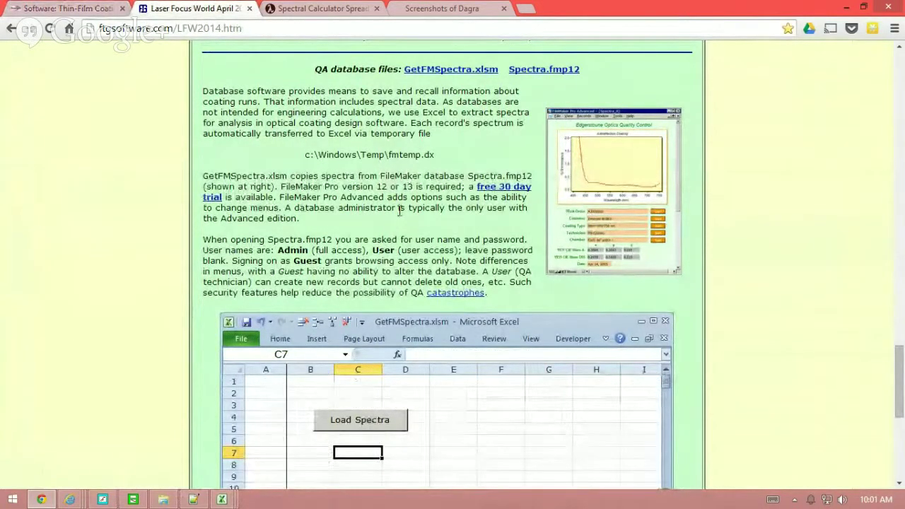
scroll(809, 225, down, 2)
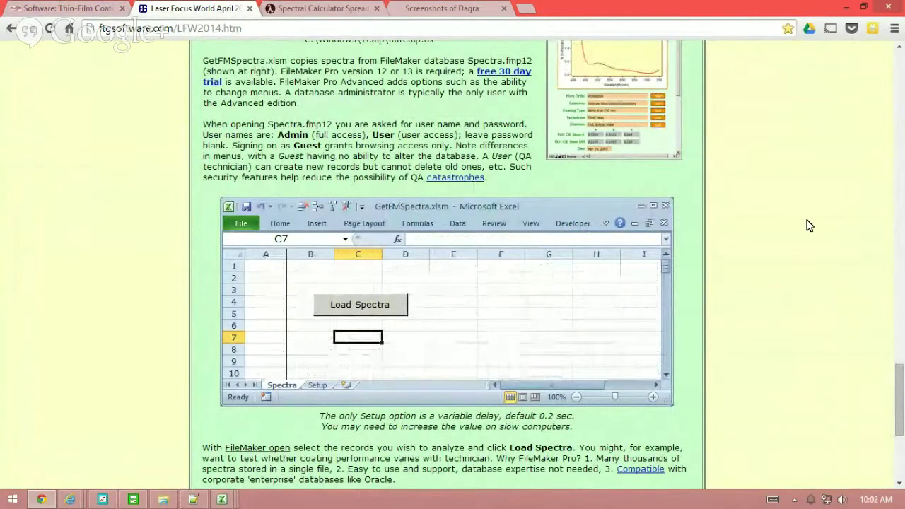
scroll(810, 225, down, 1)
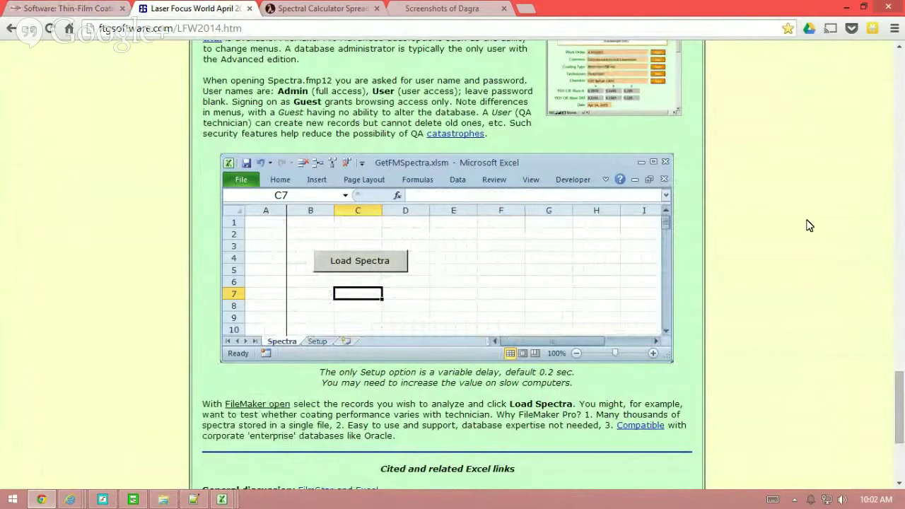
scroll(809, 225, up, 1)
scroll(809, 225, up, 1)
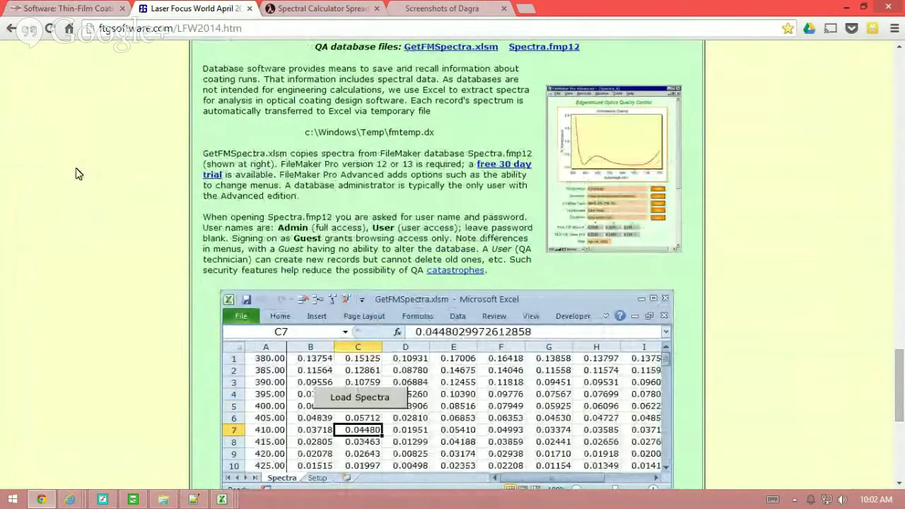
Step: Return to the Laser Focus World tab and scroll up to the 'Excel extends optical coating software capabilities' title
click(78, 7)
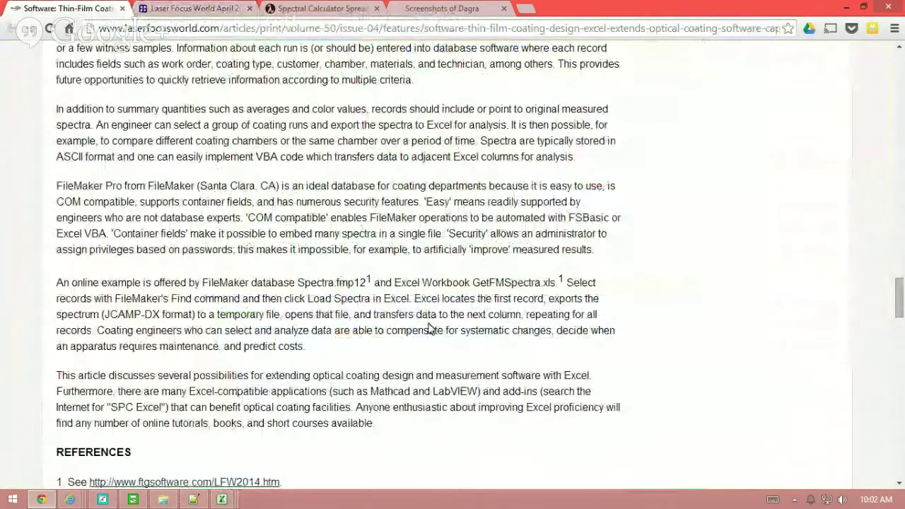
scroll(475, 357, down, 4)
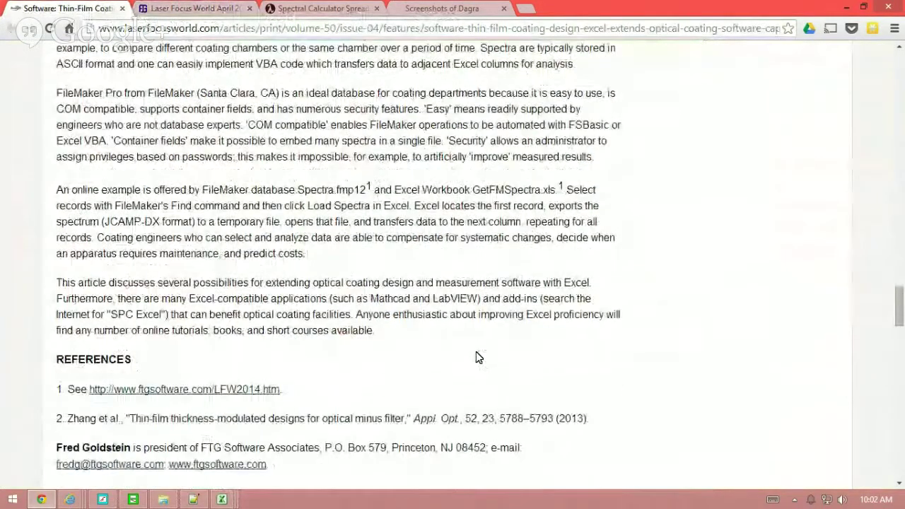
scroll(476, 357, up, 2)
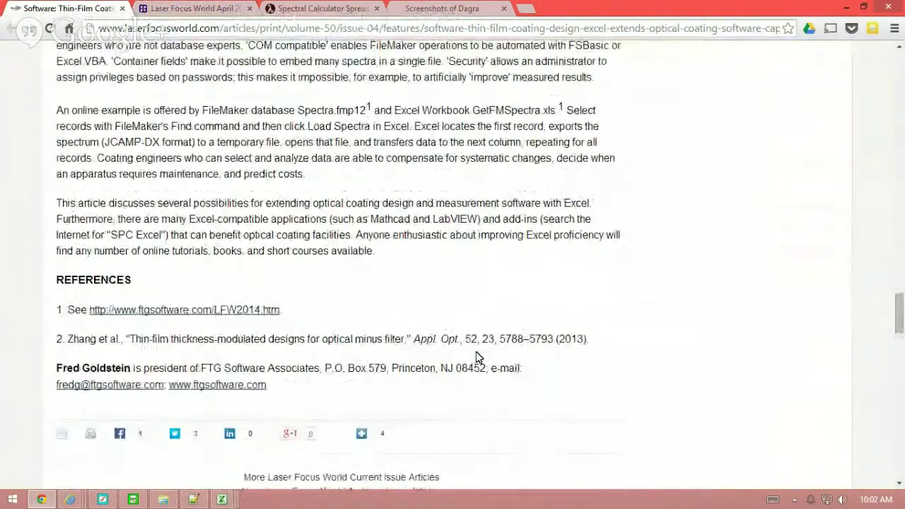
scroll(476, 357, up, 5)
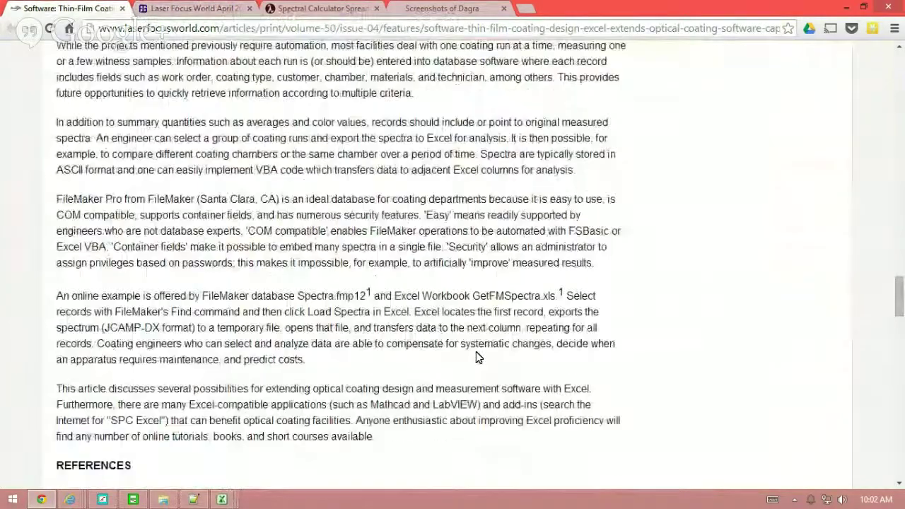
scroll(476, 357, up, 11)
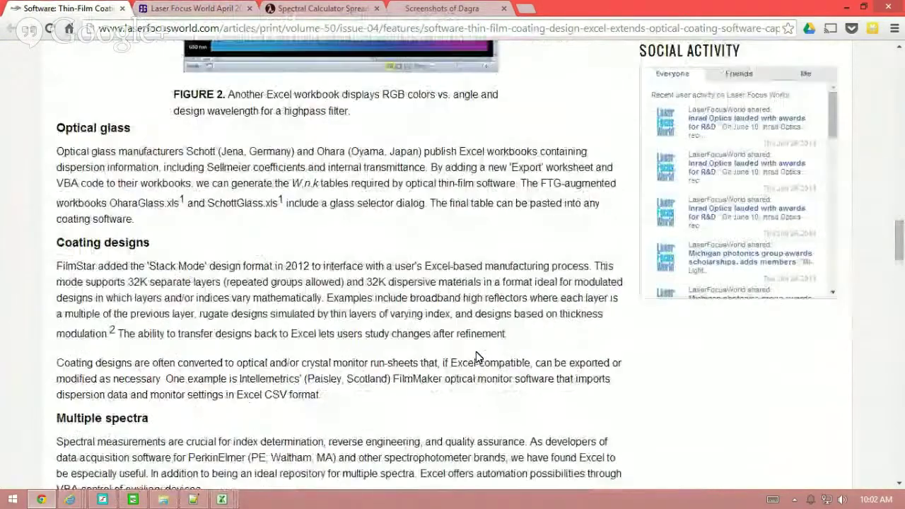
scroll(475, 357, up, 10)
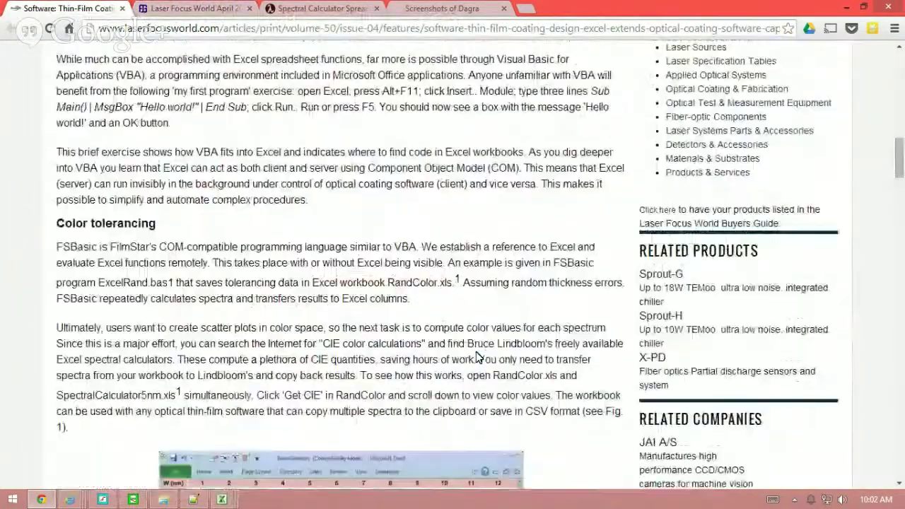
scroll(475, 357, up, 12)
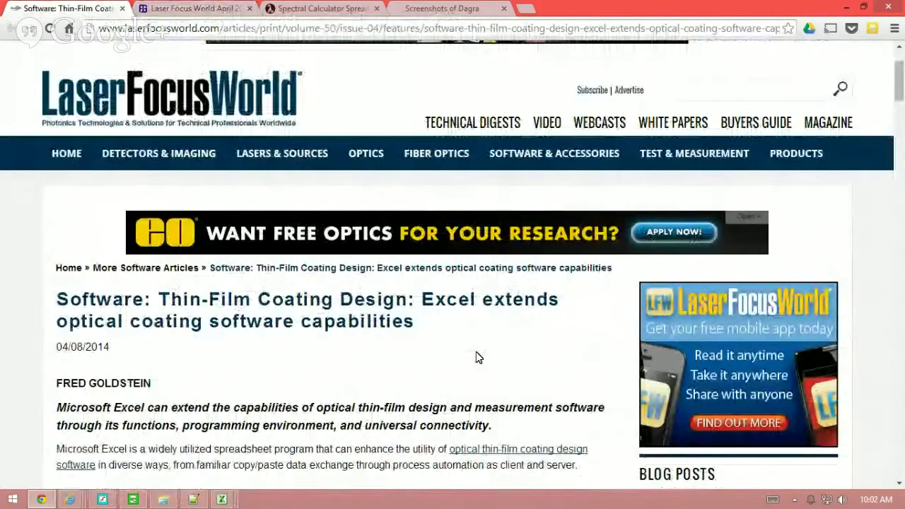
click(207, 7)
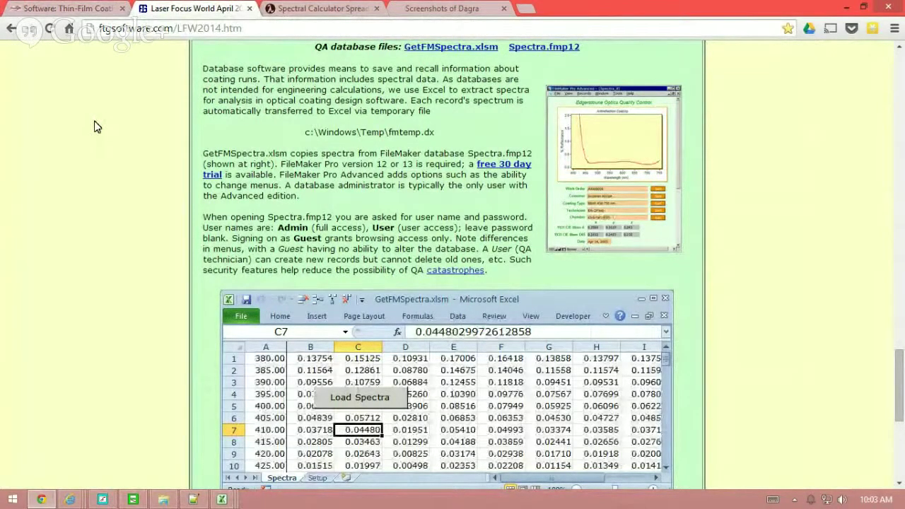
click(42, 8)
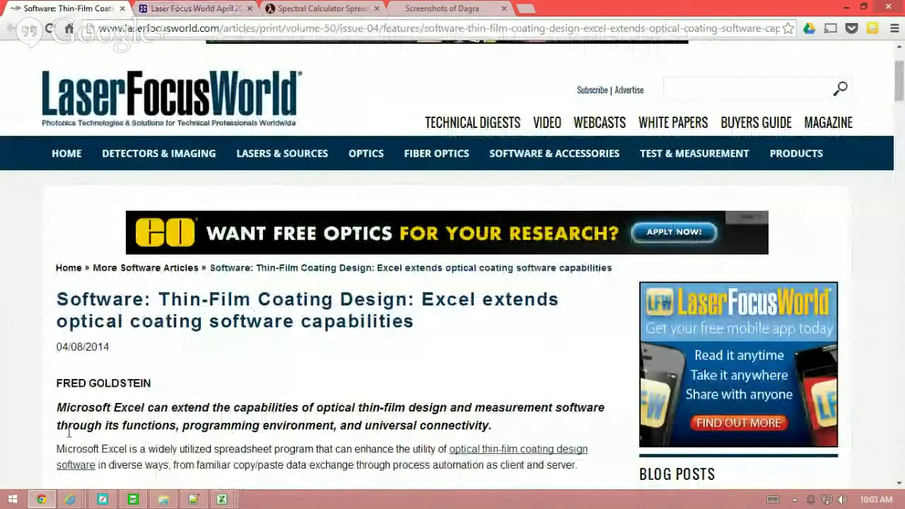
mouse_move(73, 500)
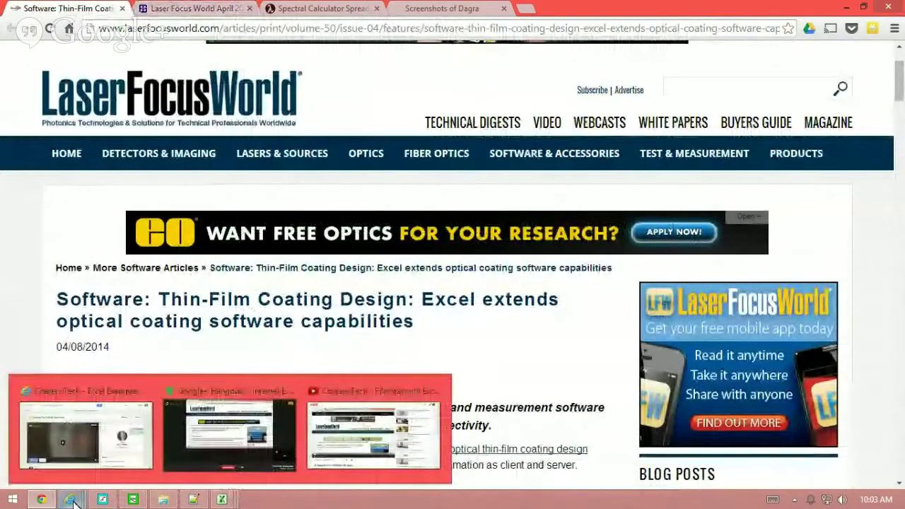